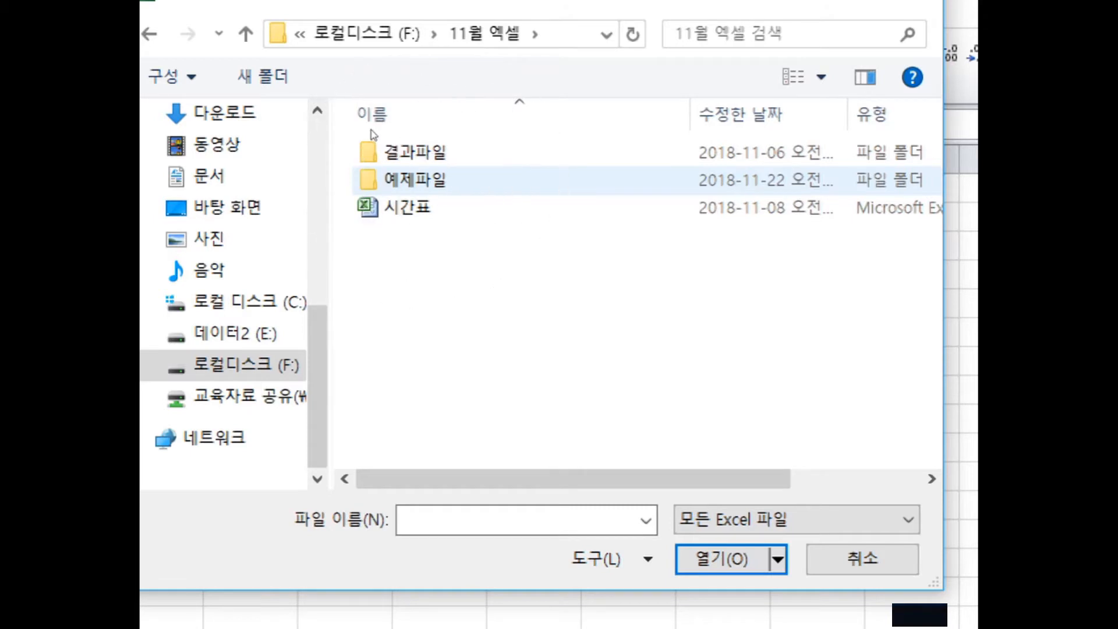
- Open the 6장_차트작성 workbook from the 예제파일 folder
double_click(435, 179)
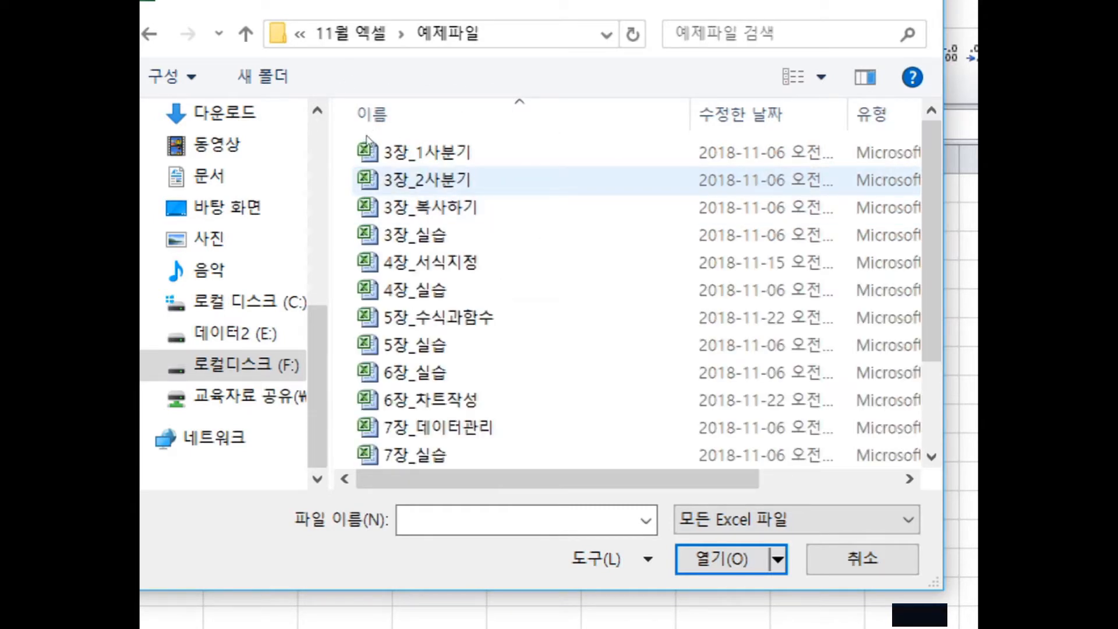
scroll(366, 139, "down", 2)
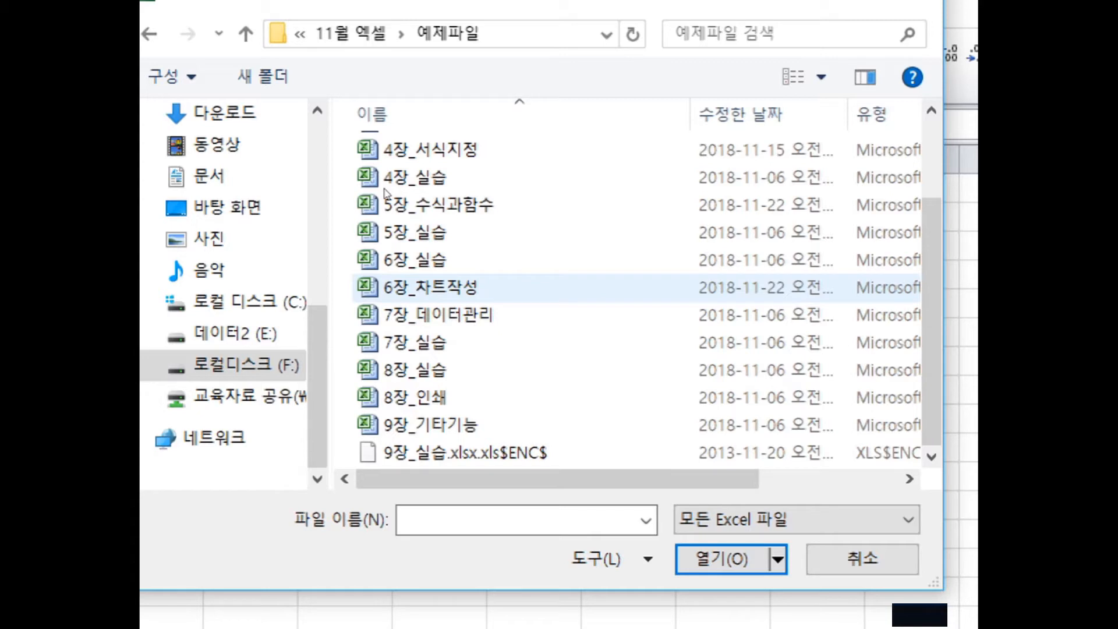
double_click(431, 287)
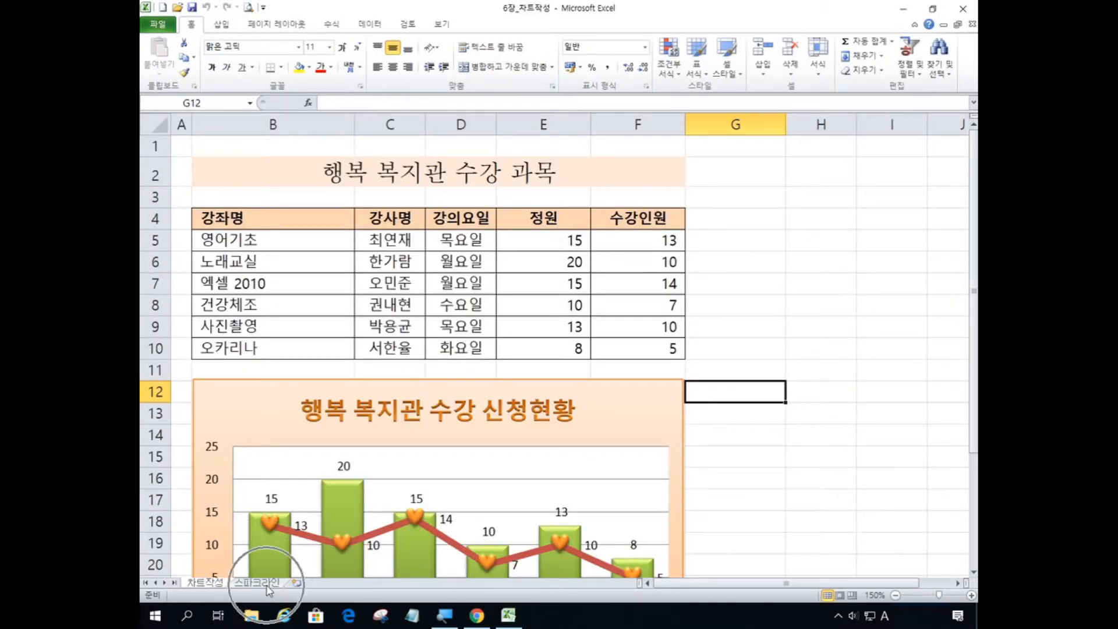
- Switch to the 스파크라인 sheet and enlarge its view to 150%
left_click(267, 584)
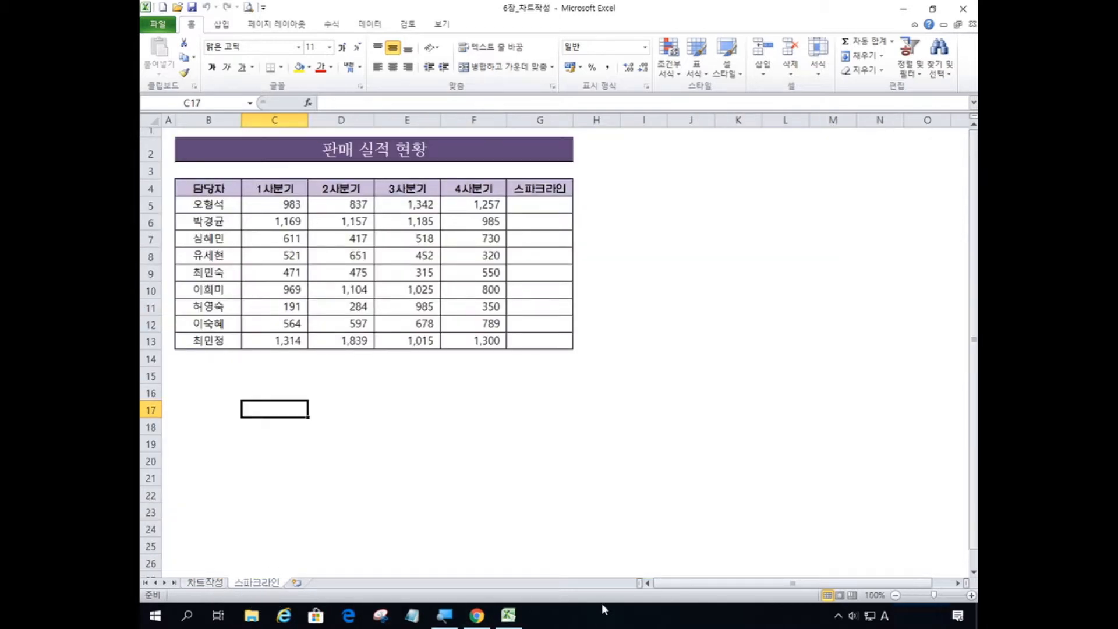
left_click(971, 595)
left_click(972, 595)
left_click(971, 595)
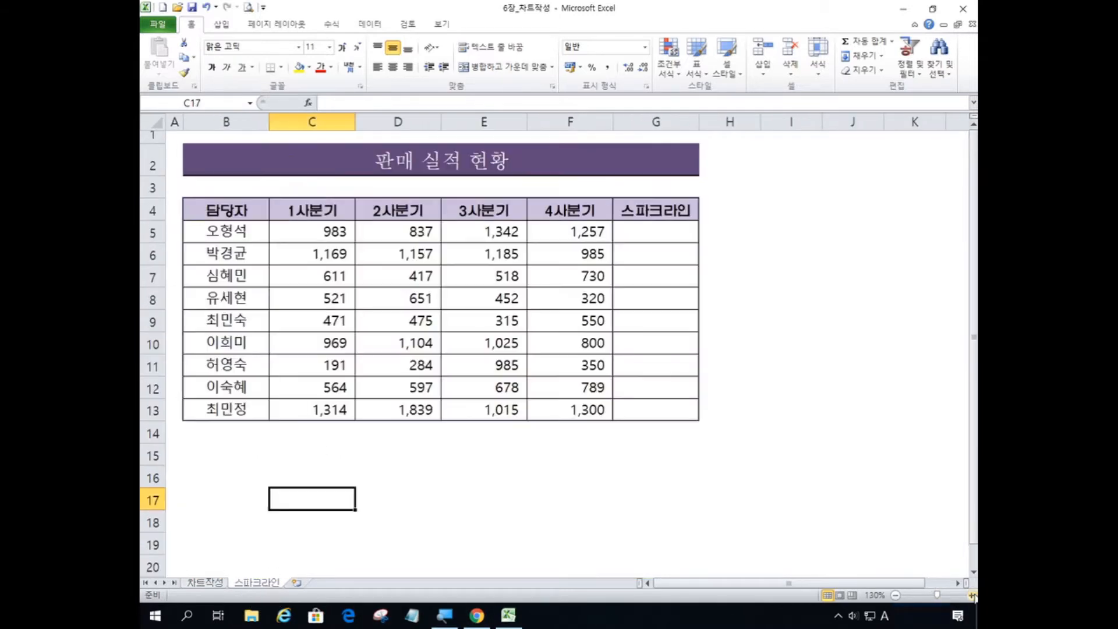
left_click(971, 595)
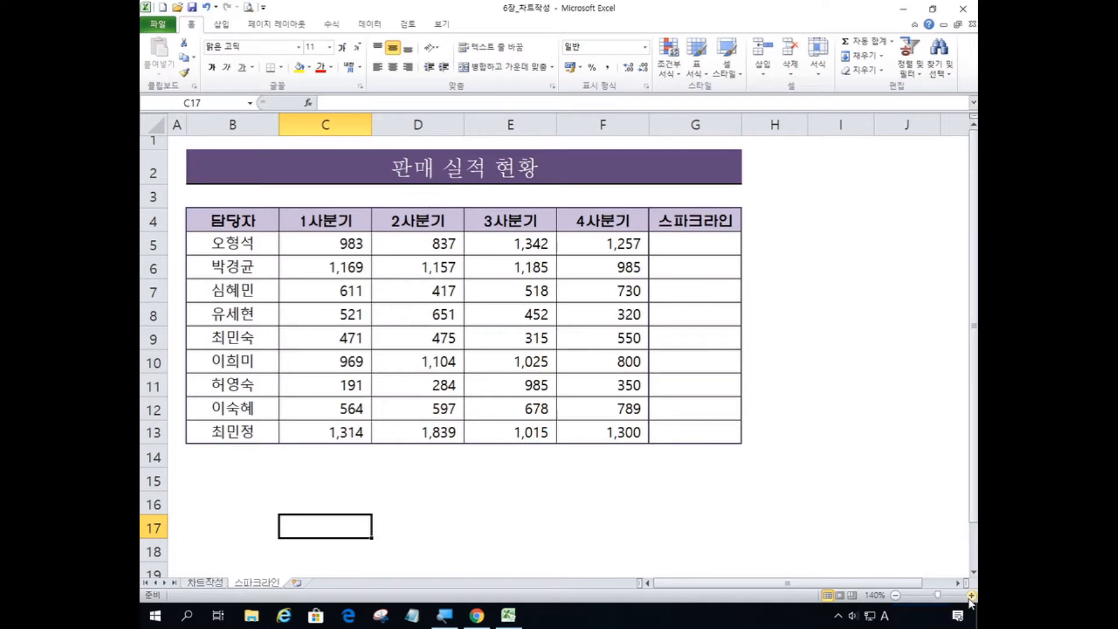
left_click(971, 595)
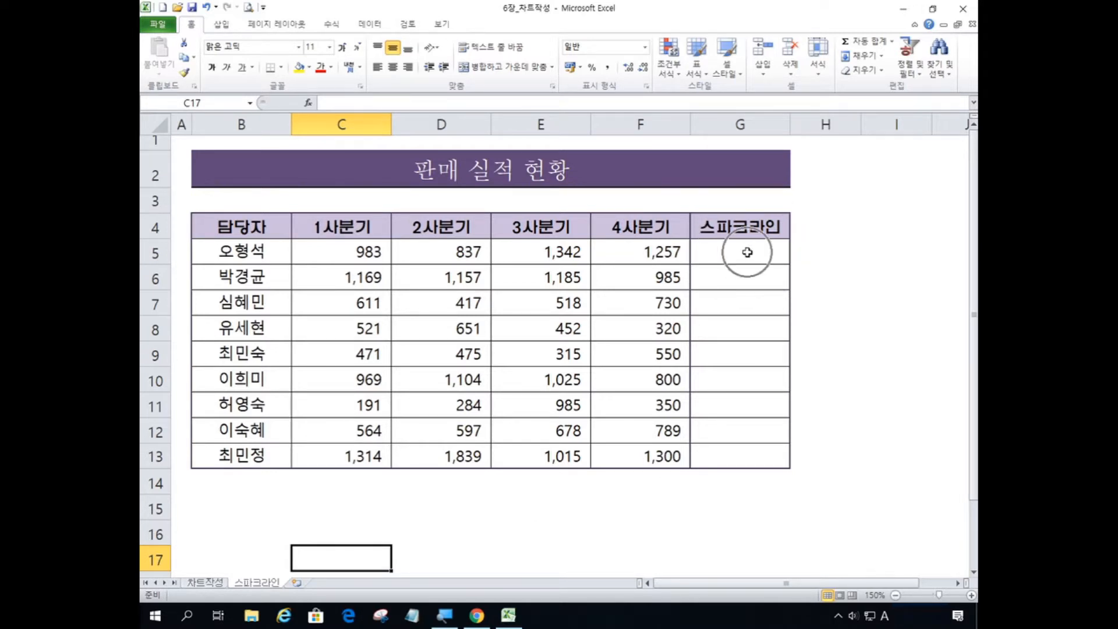
- Insert column sparklines in G5:G13 using the quarterly data range C5:F13
left_click_drag(747, 252, 735, 452)
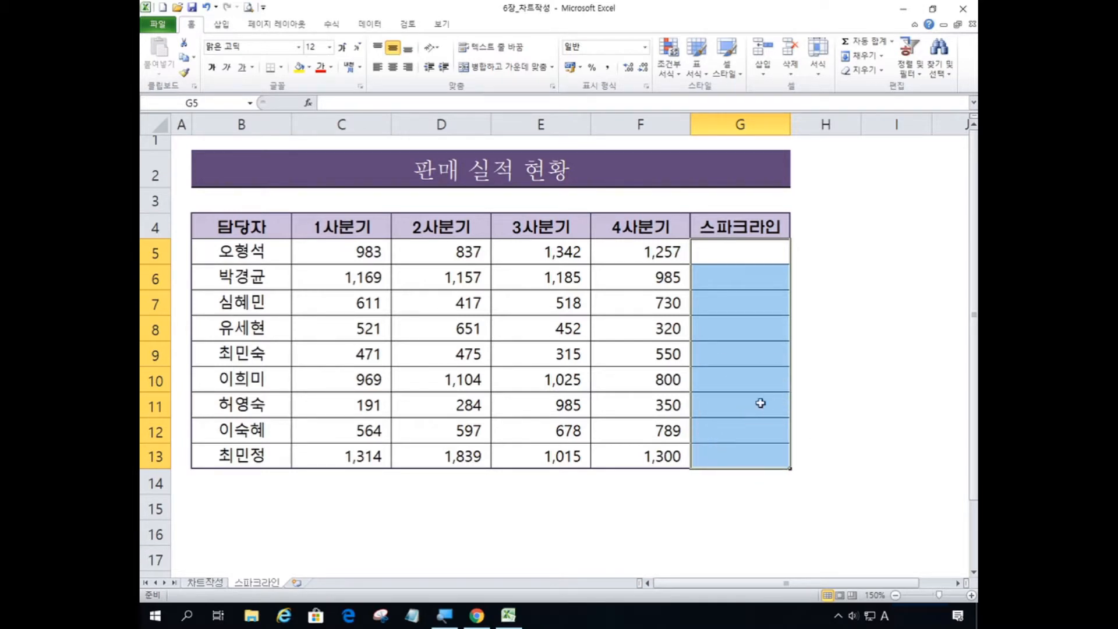
left_click(227, 26)
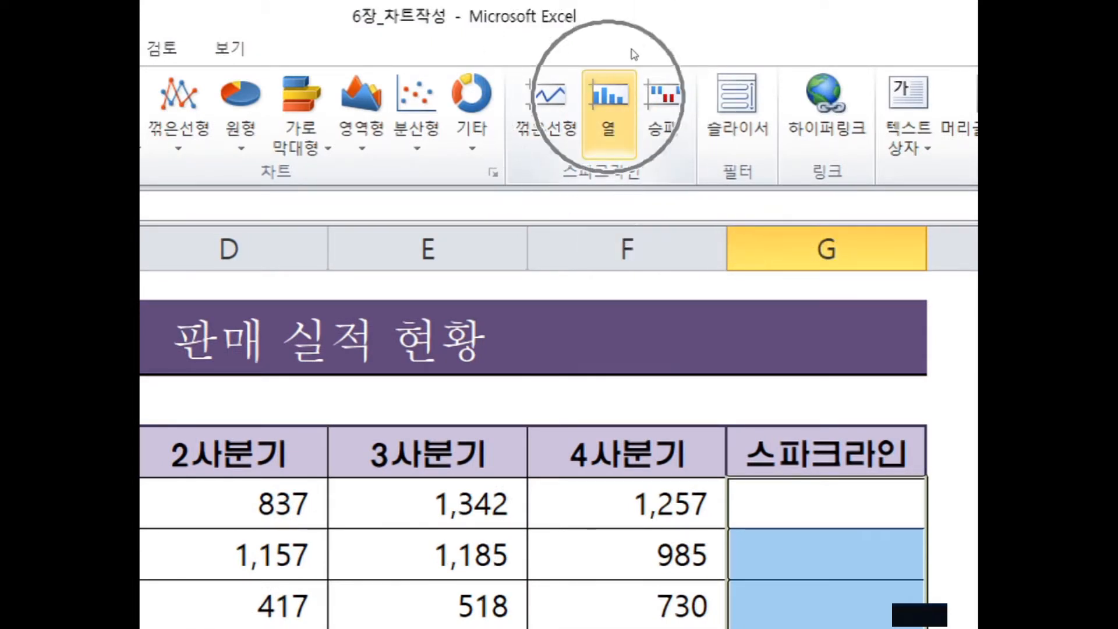
left_click(609, 111)
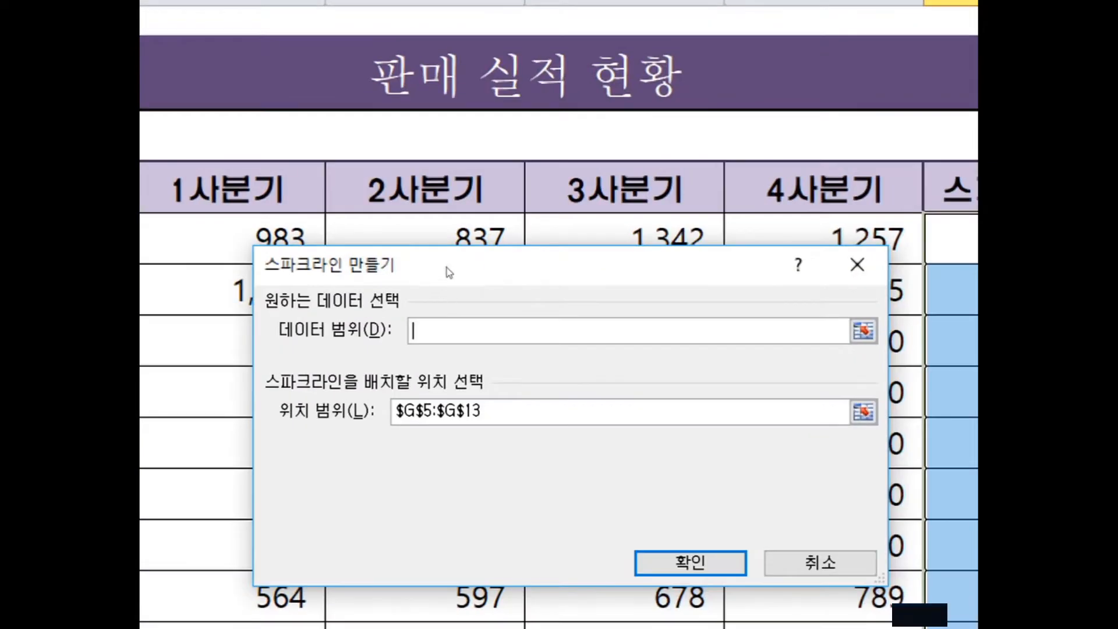
left_click_drag(446, 267, 467, 199)
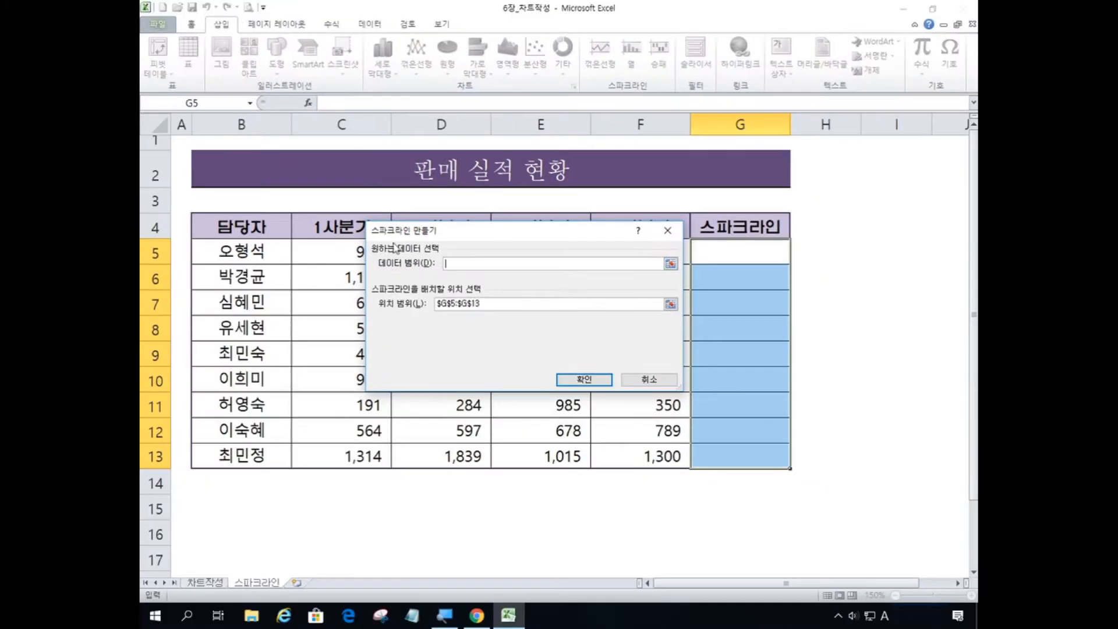
left_click_drag(349, 252, 629, 456)
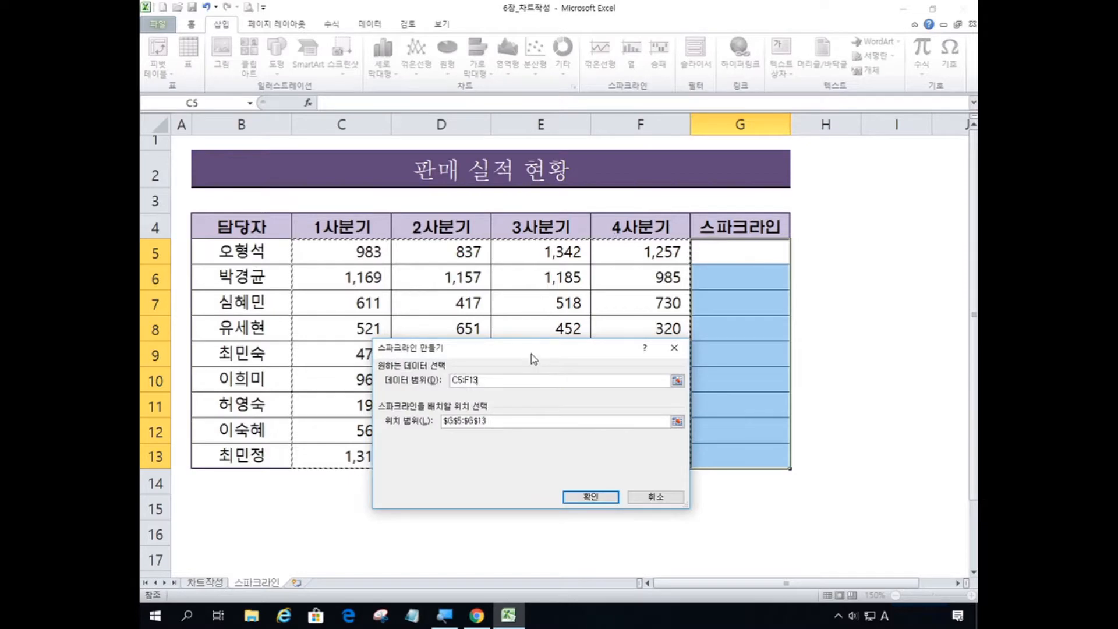
left_click_drag(465, 359, 481, 233)
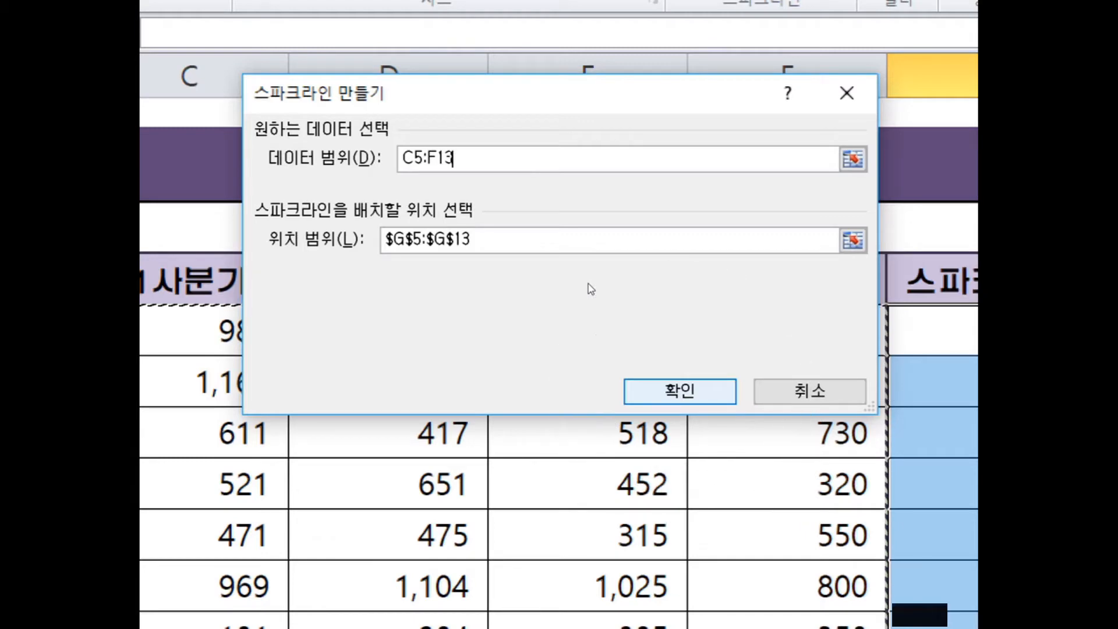
key("Return")
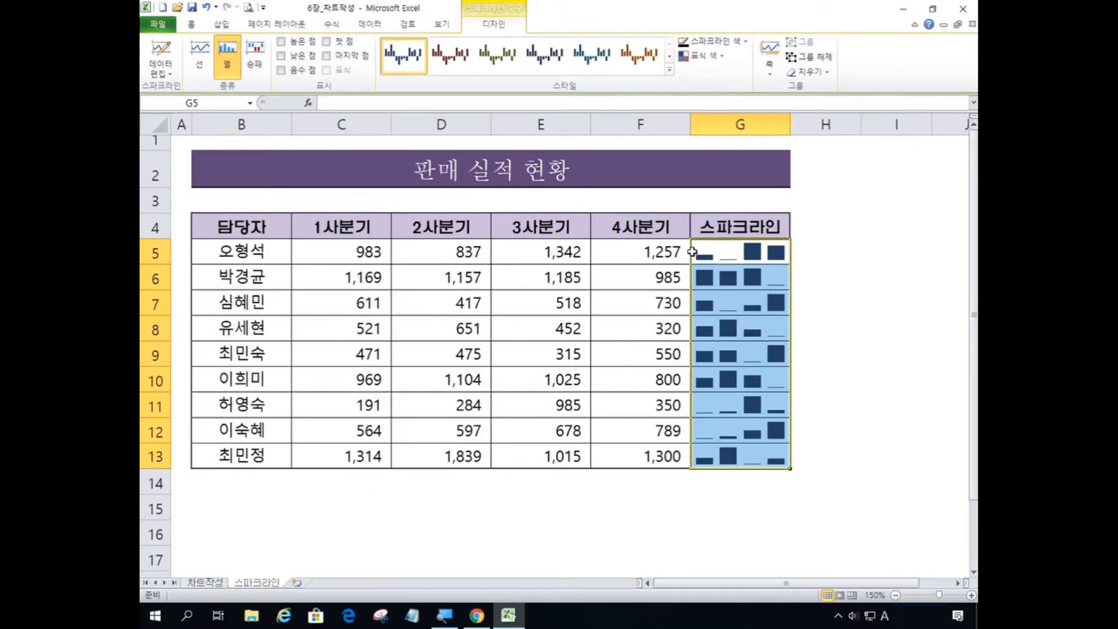
left_click(728, 254)
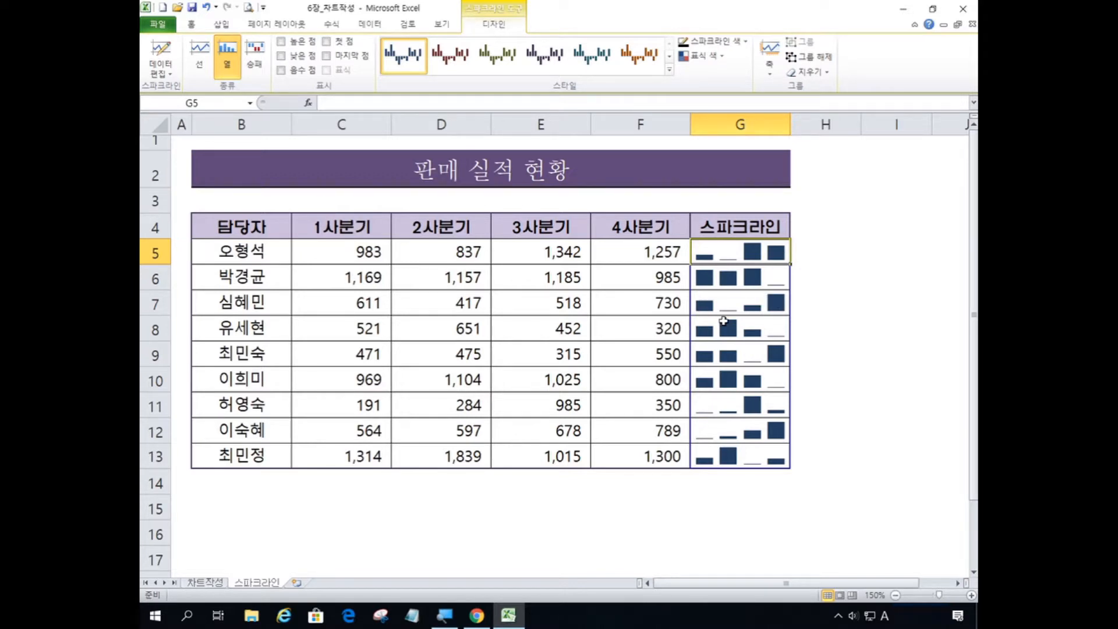
left_click(826, 329)
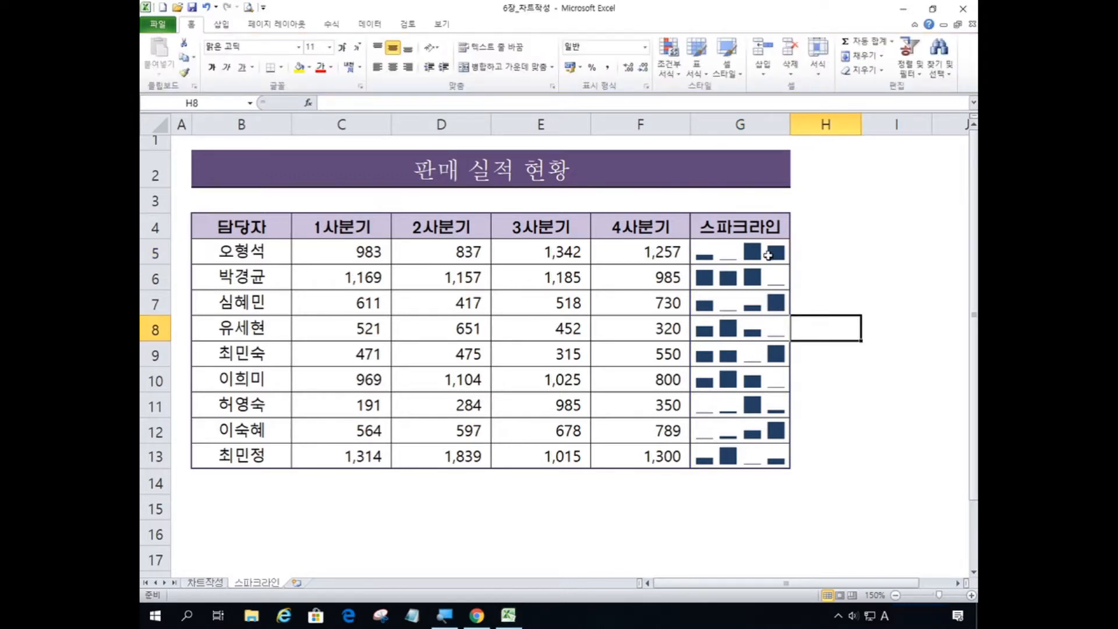
- Set the high point marker colour of the sparklines in G5:G13 to standard red
left_click_drag(755, 252, 737, 462)
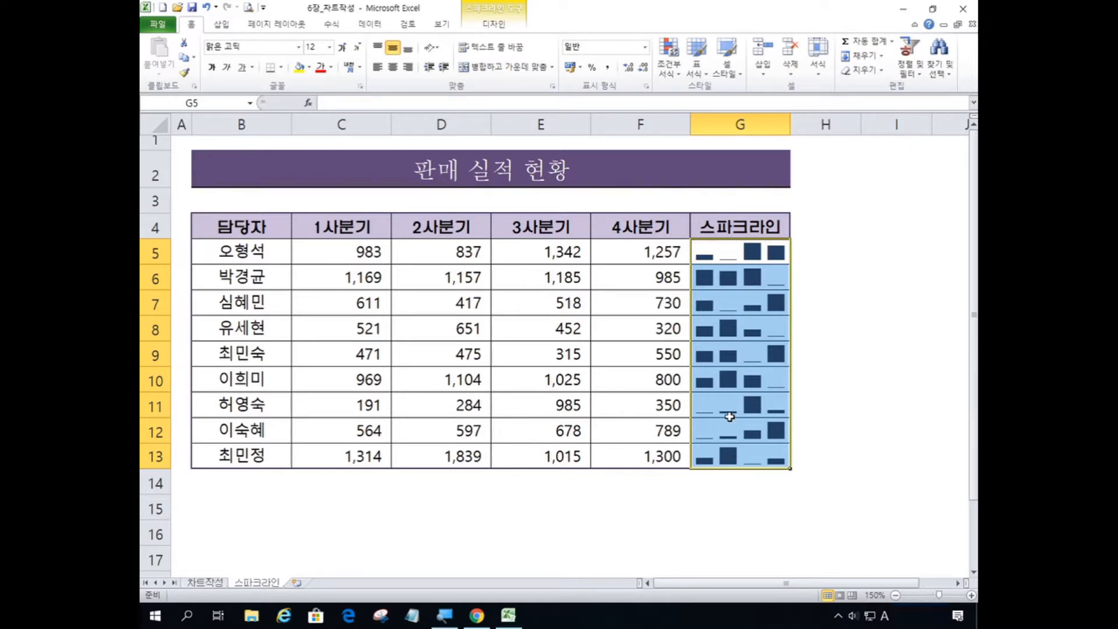
left_click(498, 25)
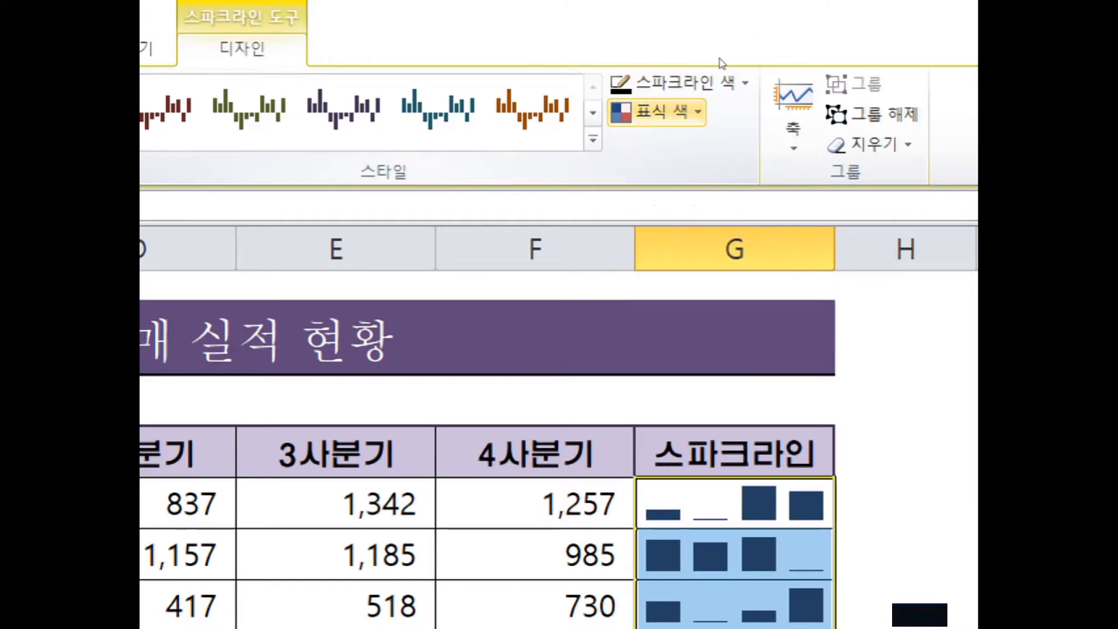
left_click(693, 115)
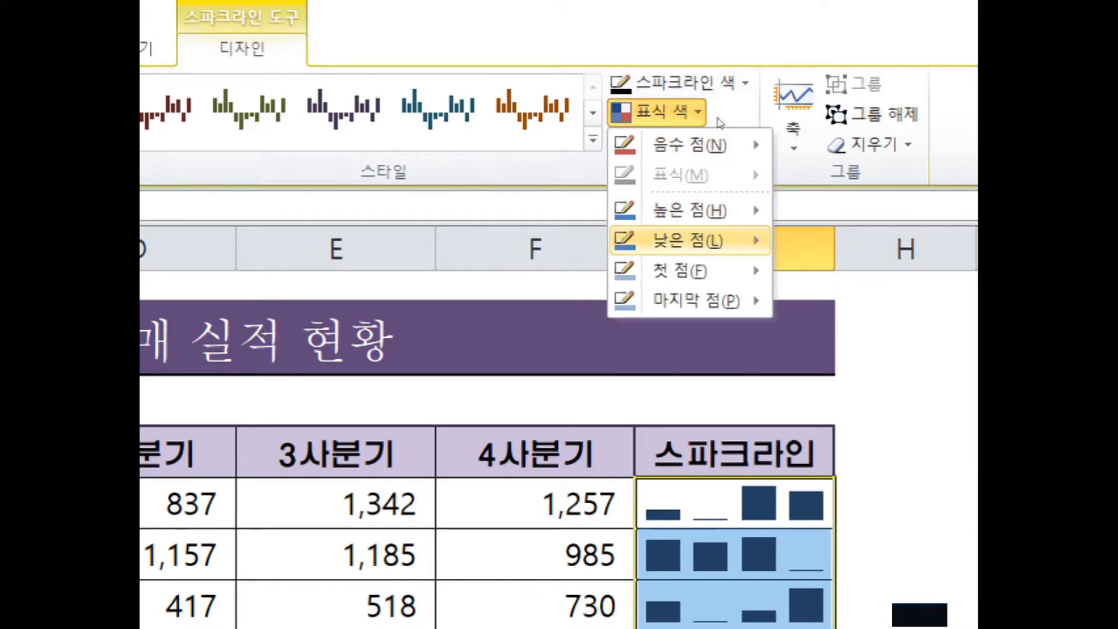
key("Up")
key("Right")
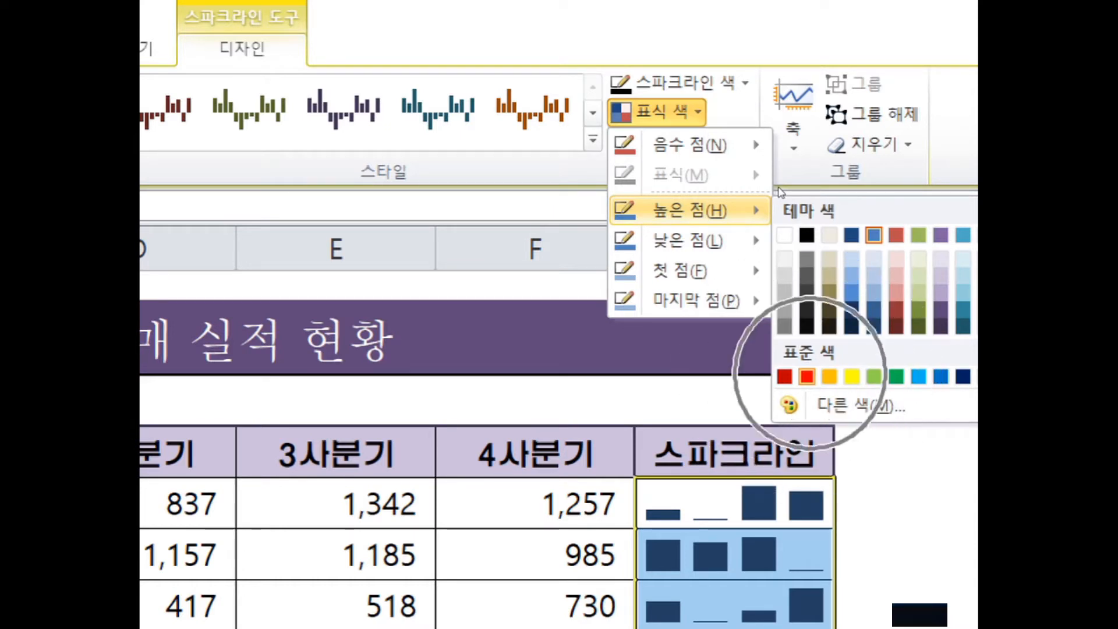
left_click(807, 376)
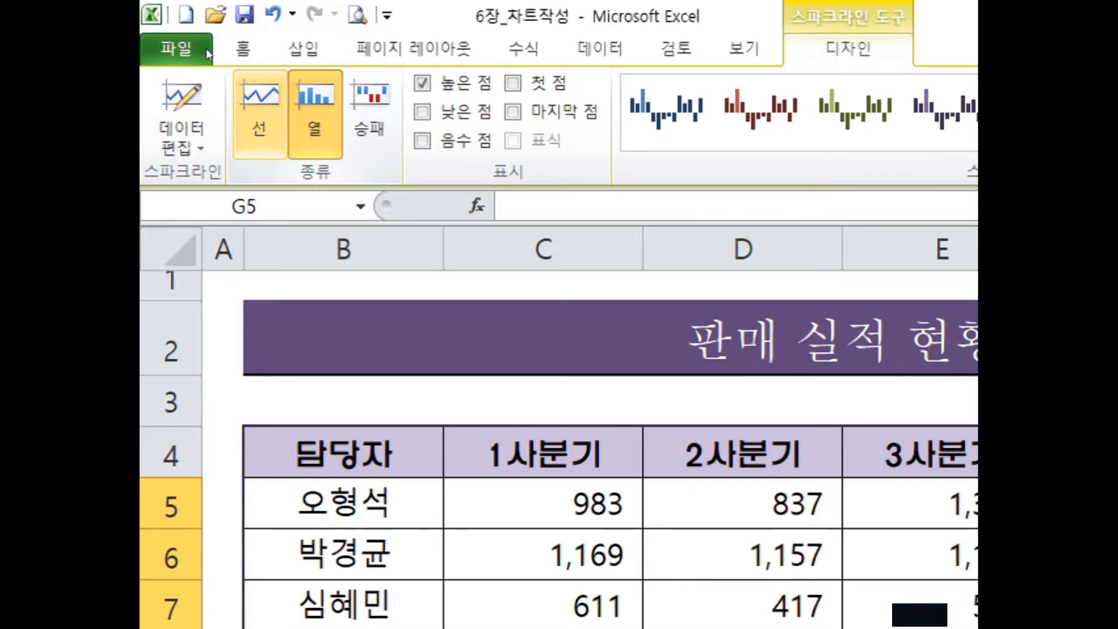
- Change the sparklines to the line type with low points marked, and open the sparkline style gallery
left_click(269, 100)
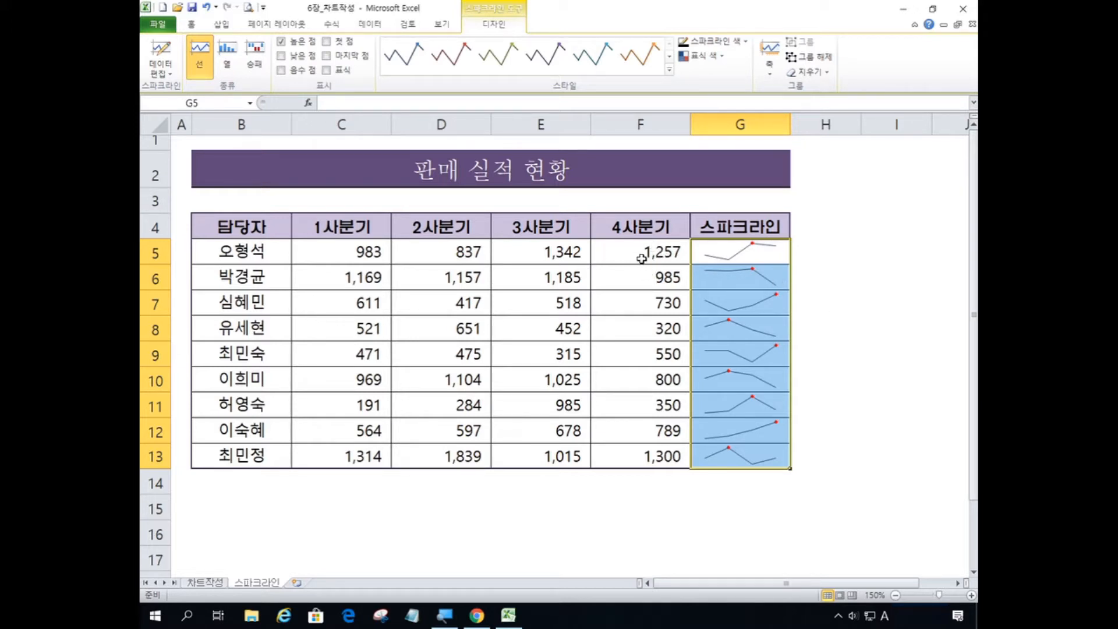
left_click(515, 27)
left_click(515, 26)
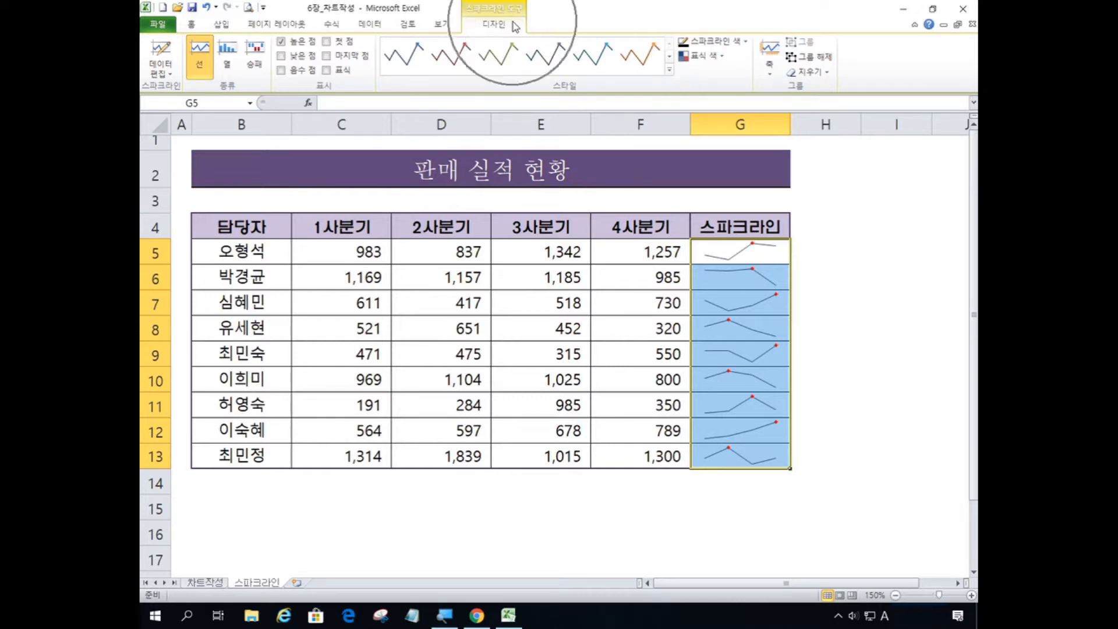
left_click(515, 26)
left_click(515, 26)
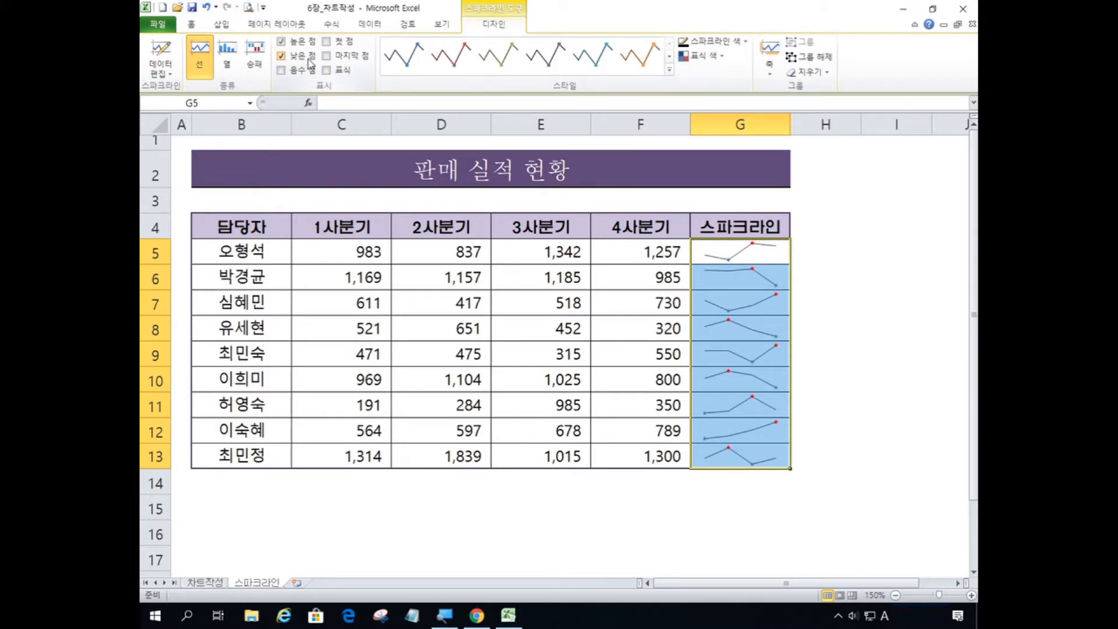
key("ctrl")
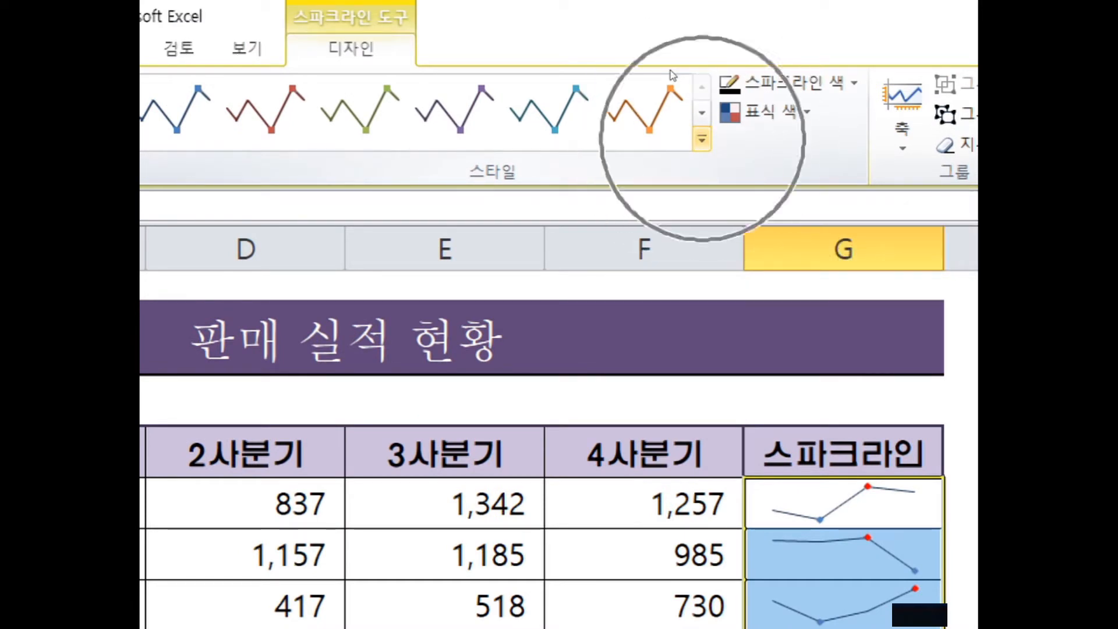
left_click(702, 139)
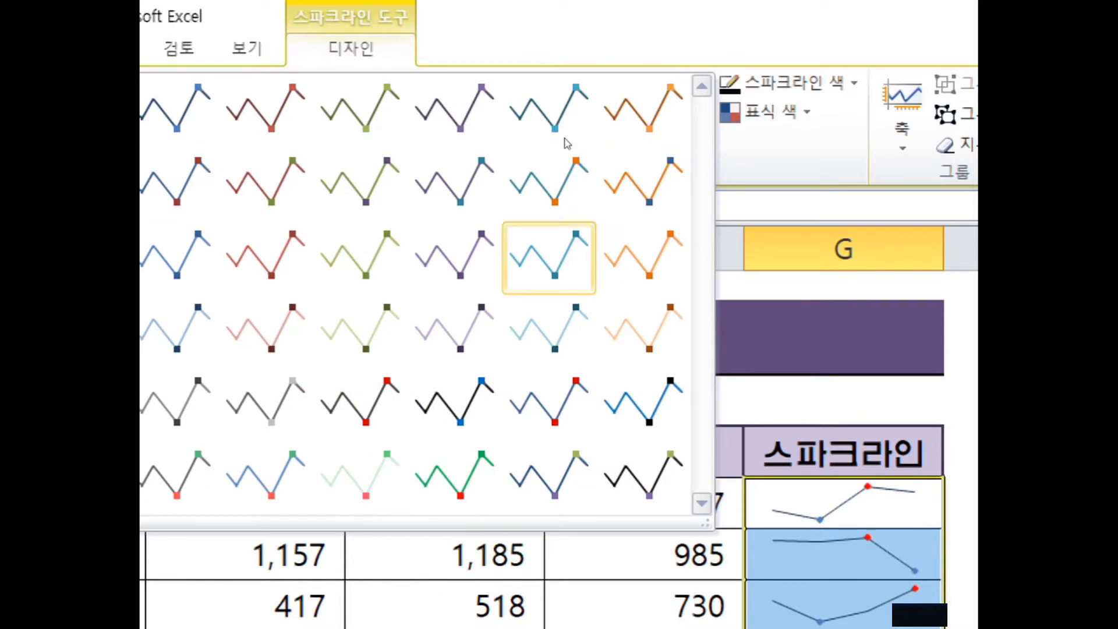
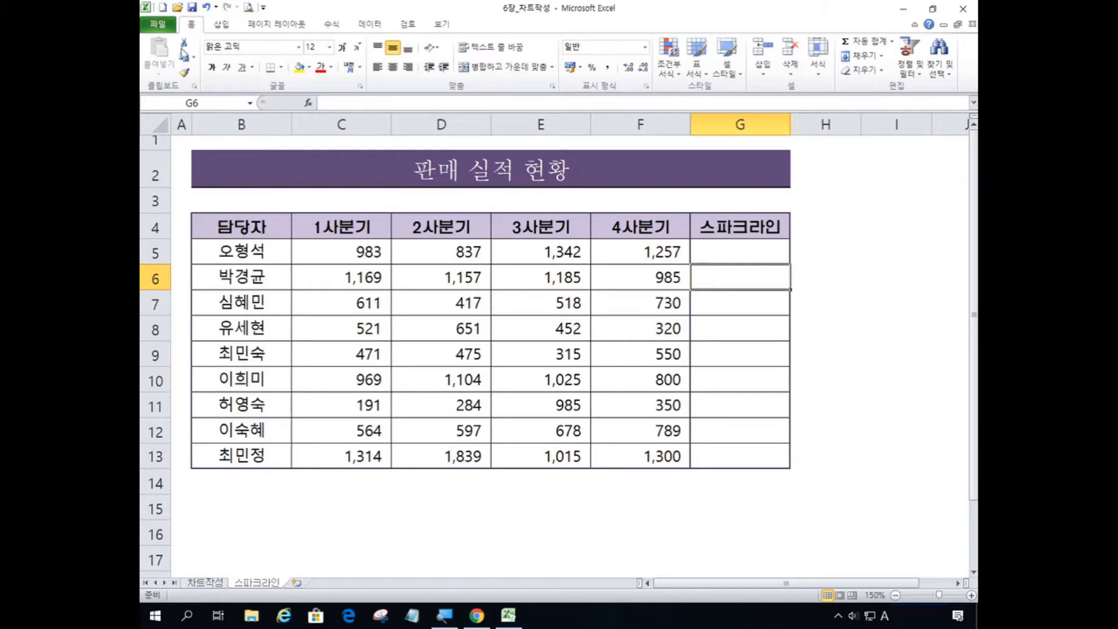
- Open the 7장_데이터관리 workbook from the 예제파일 folder
left_click(165, 29)
left_click(166, 32)
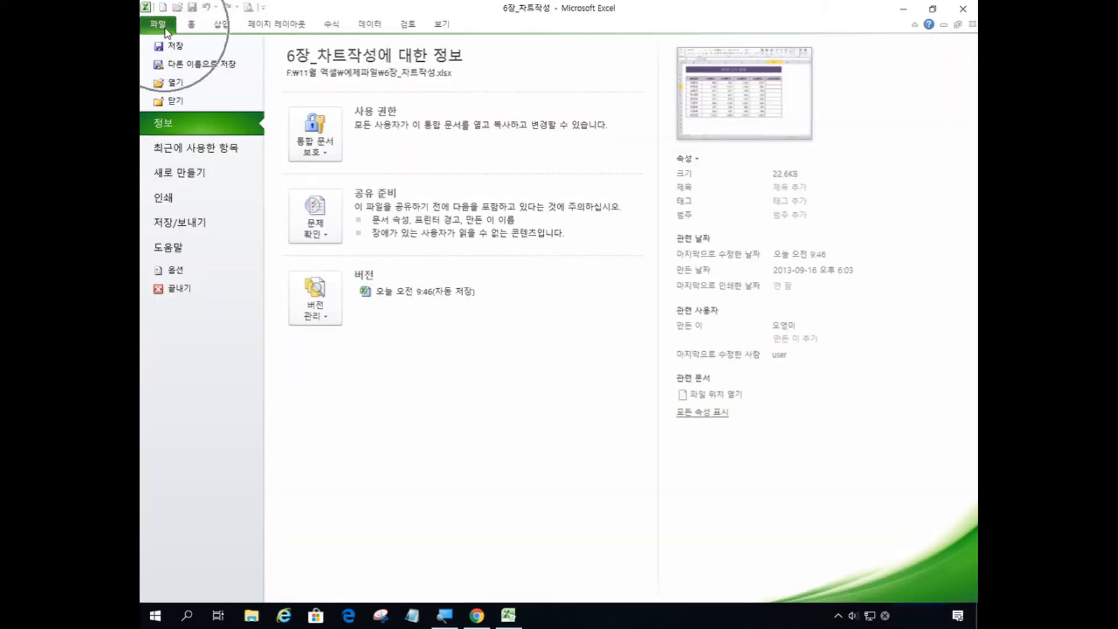
left_click(173, 86)
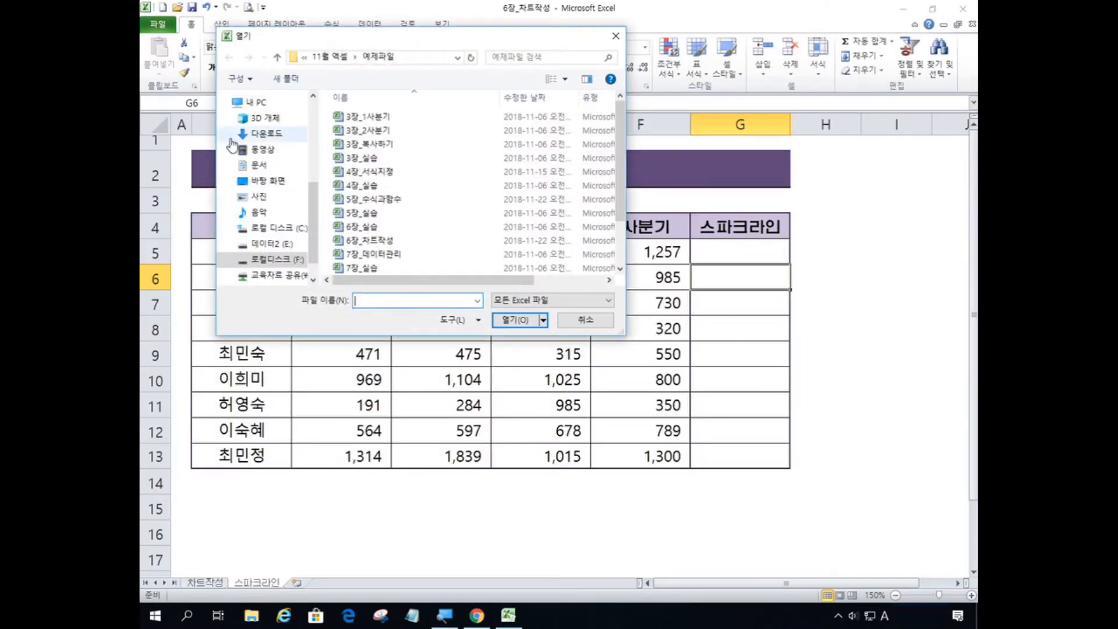
left_click(396, 254)
scroll(396, 252, "down", 1)
scroll(396, 252, "down", 1)
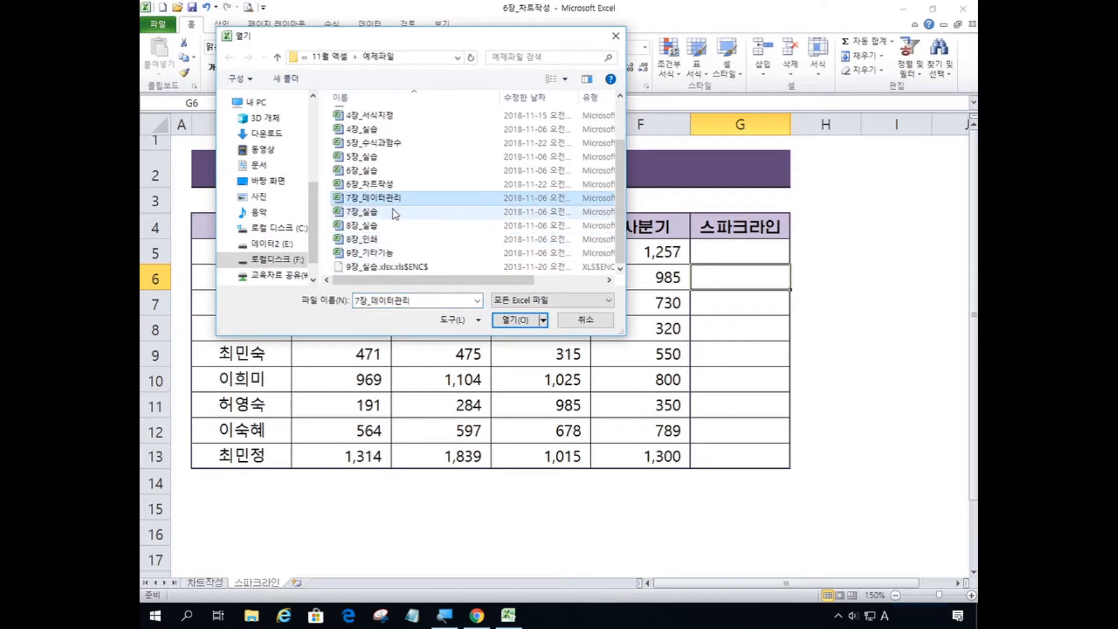
left_click(395, 201)
left_click(395, 201)
left_click(395, 201)
left_click(395, 201)
left_click(394, 202)
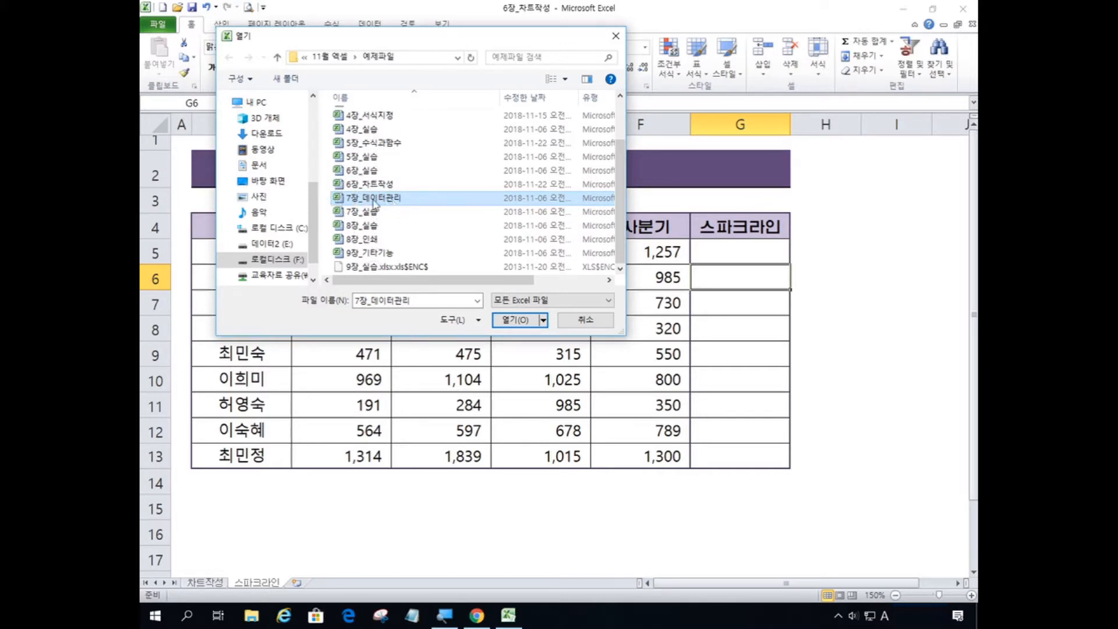
double_click(376, 199)
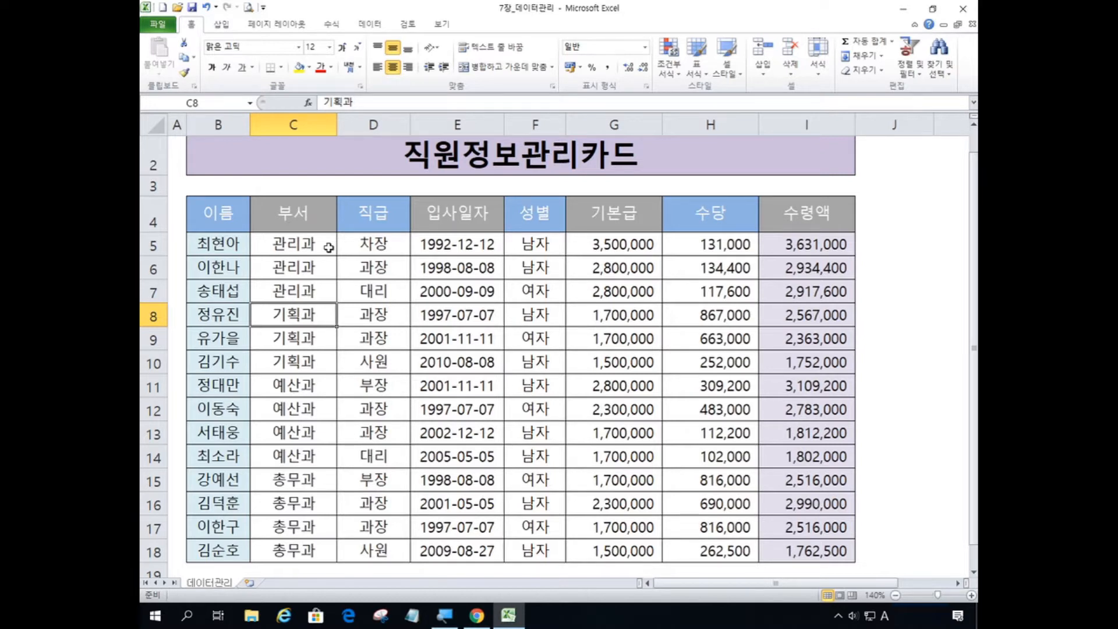
- Look over the department entries in the 부서 column and select its header cell C4
scroll(329, 247, "up", 1)
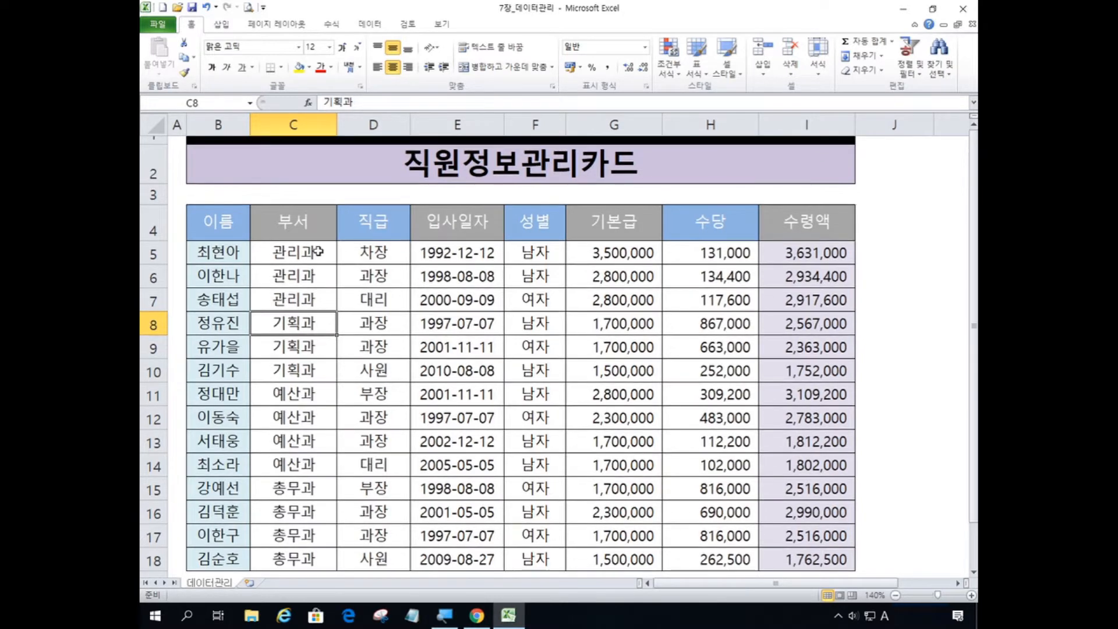
left_click(307, 257)
left_click(300, 296)
left_click(308, 254)
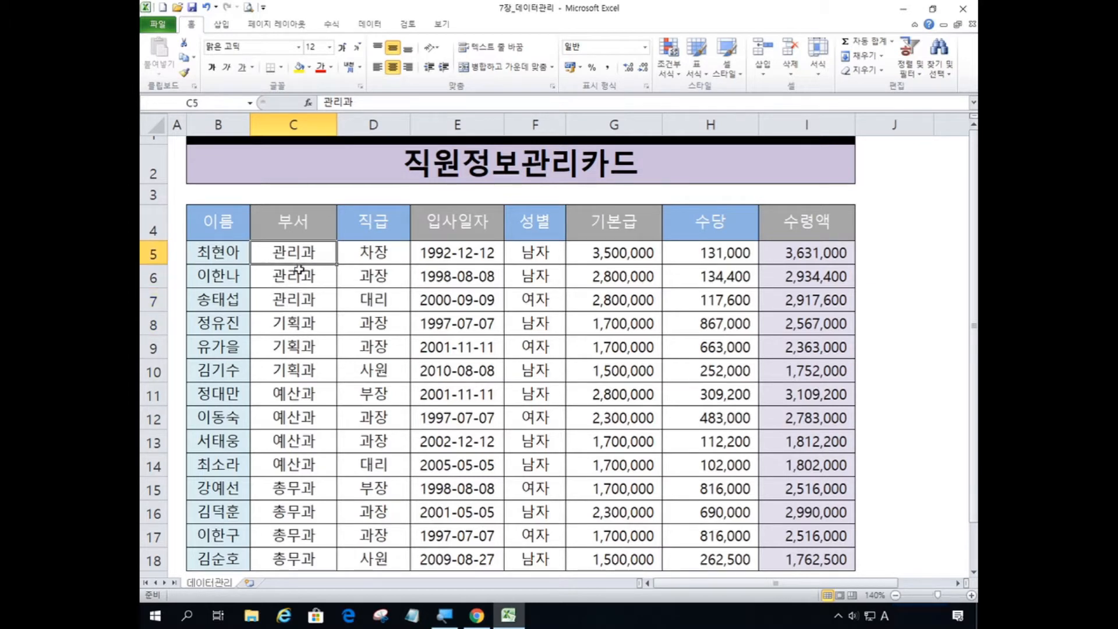
left_click(304, 228)
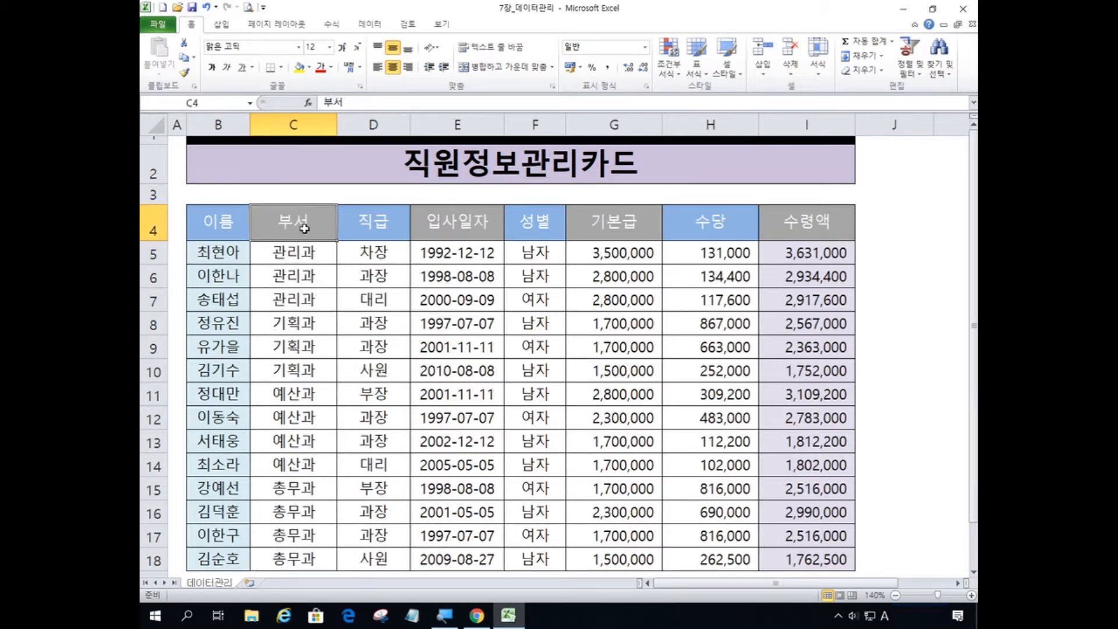
- Examine the 부서, 직급, 입사일자 and 성별 entries of the employee table to consider how the rows should be ordered
left_click(306, 296)
left_click(308, 341)
left_click(311, 271)
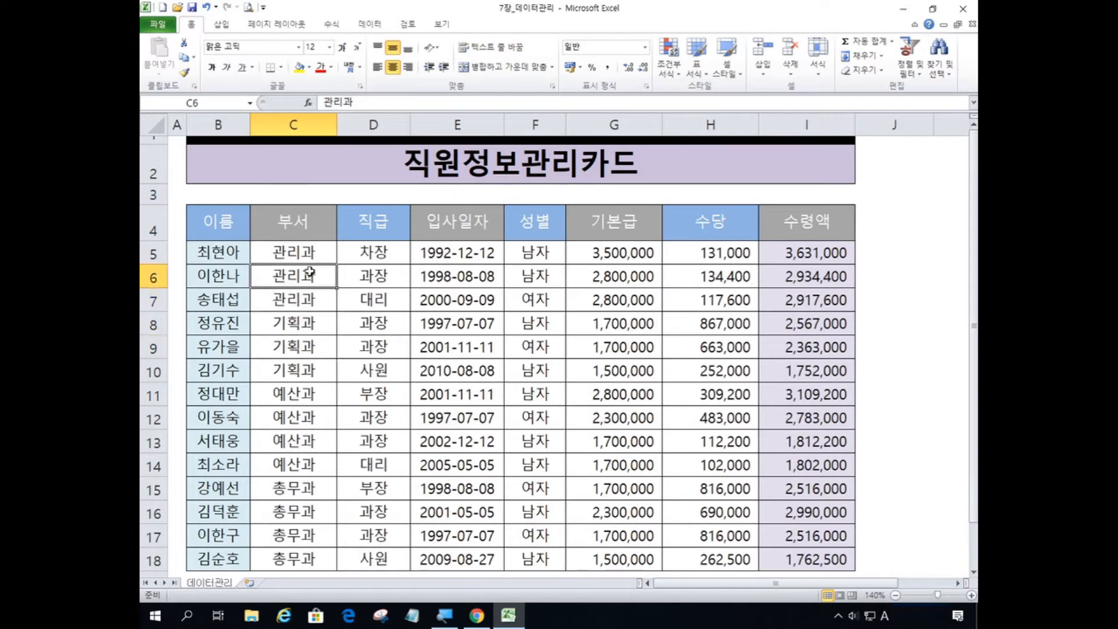
left_click(309, 255)
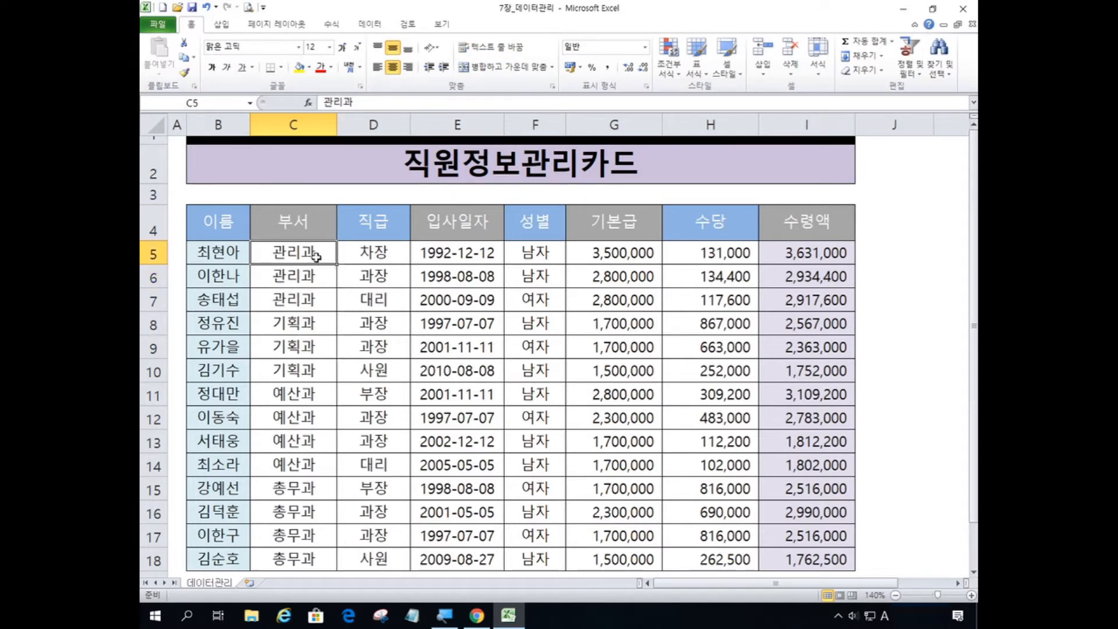
left_click(309, 219)
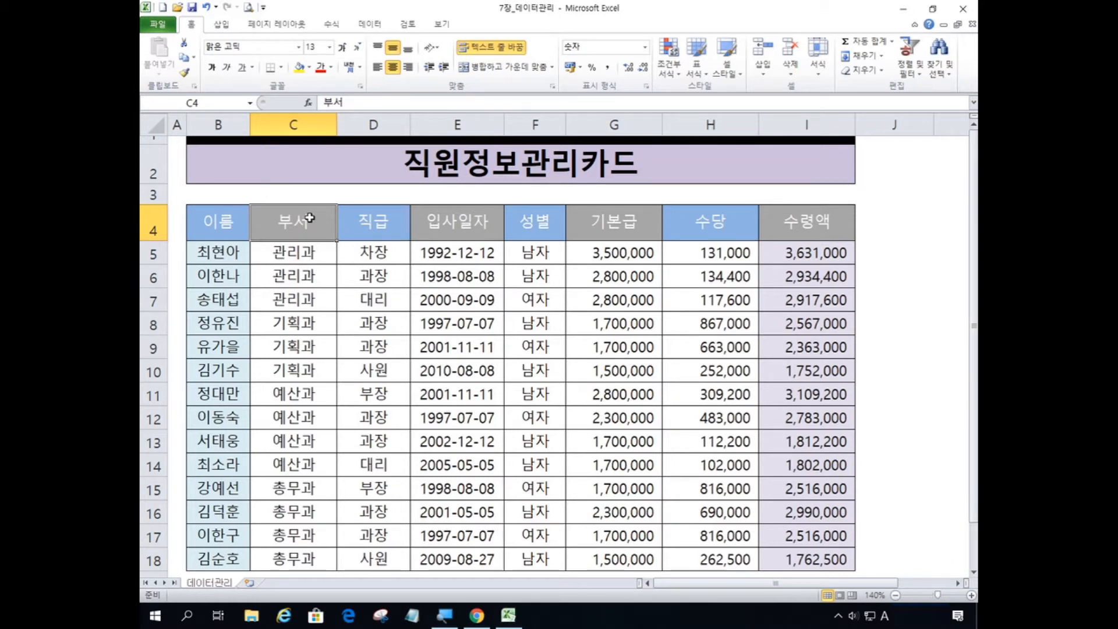
left_click(370, 26)
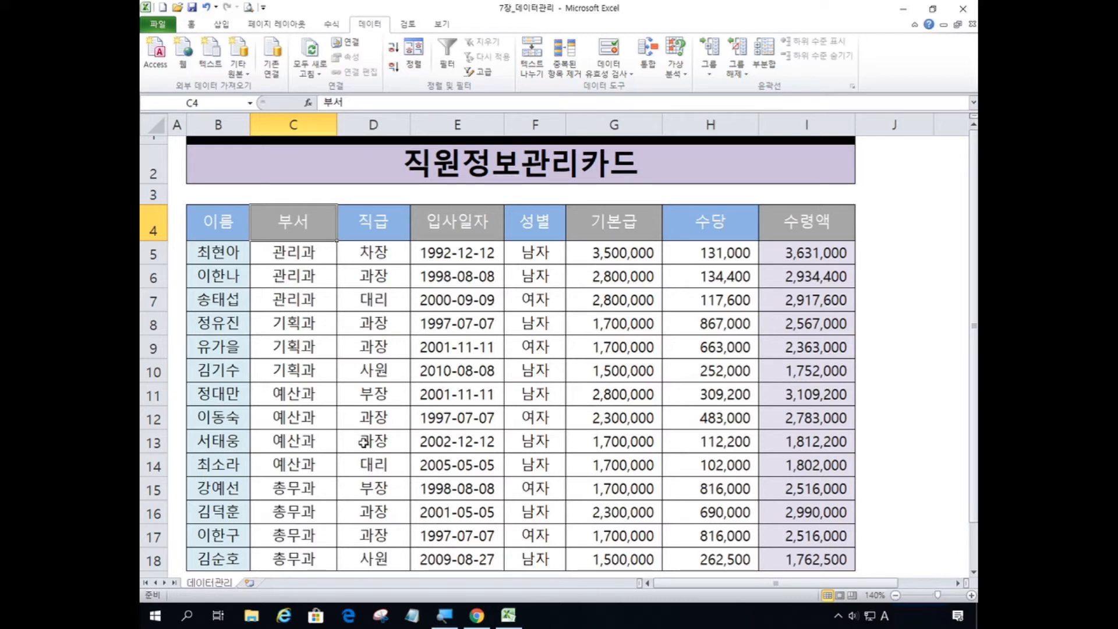
left_click(353, 293)
left_click(314, 253)
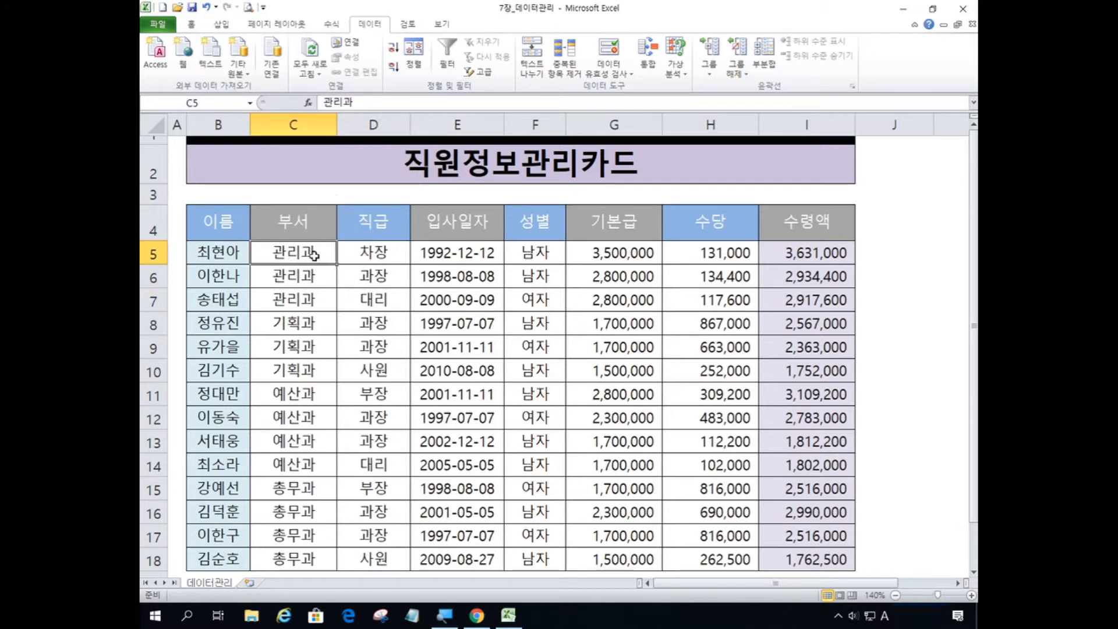
left_click(539, 343)
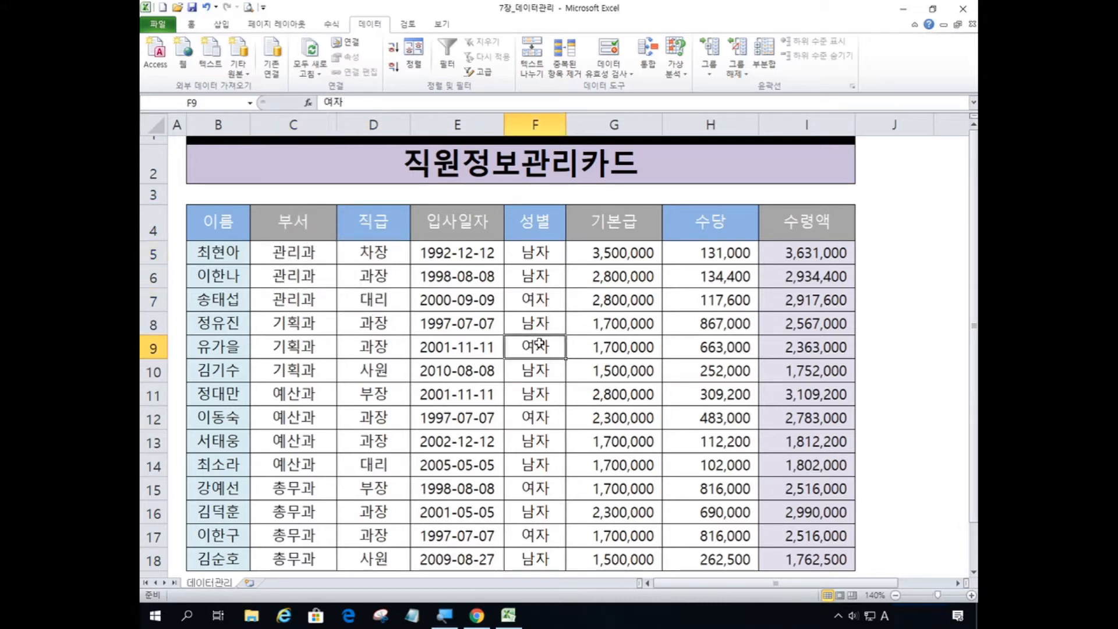
left_click(431, 284)
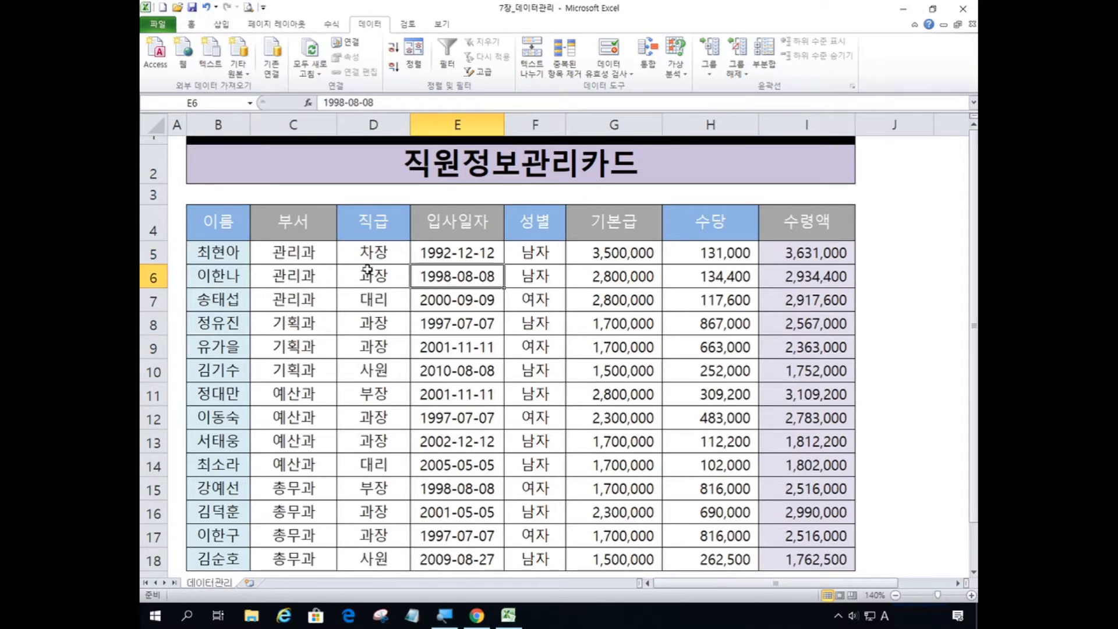
left_click(385, 252)
- Open the custom sort for the employee table and add 직급 as a second sort level below 부서
left_click(401, 296)
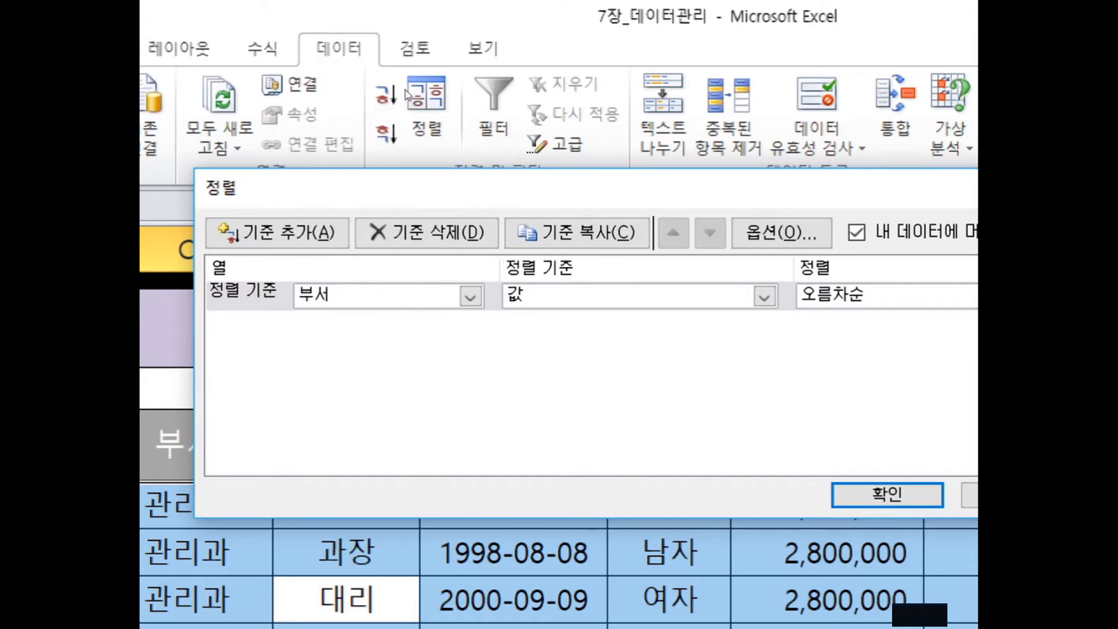
left_click_drag(438, 189, 386, 113)
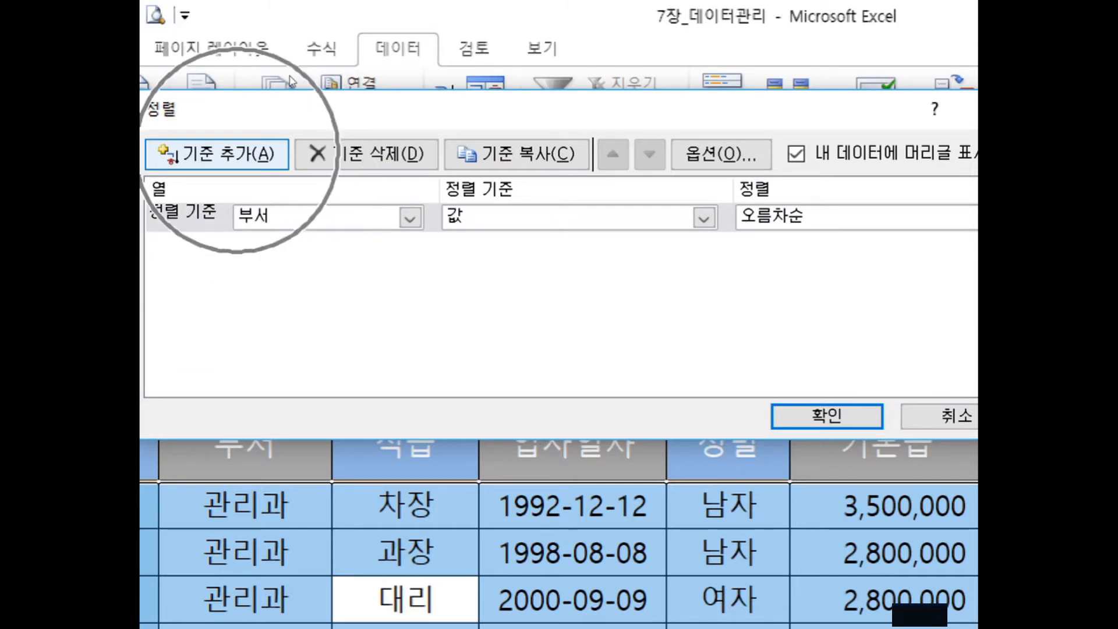
key("alt+a")
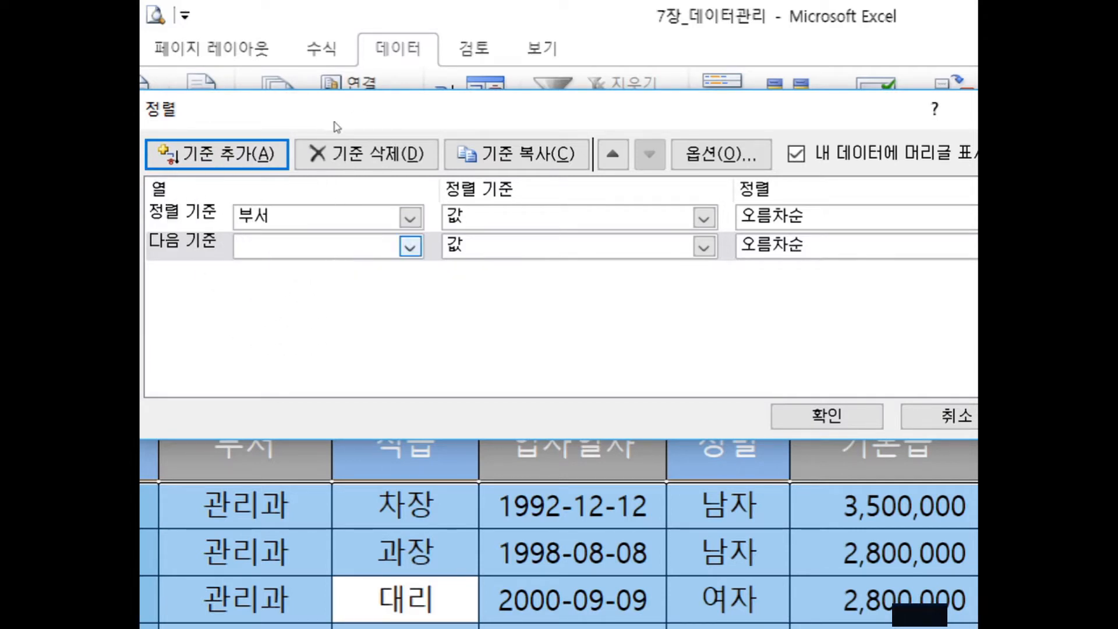
left_click(338, 247)
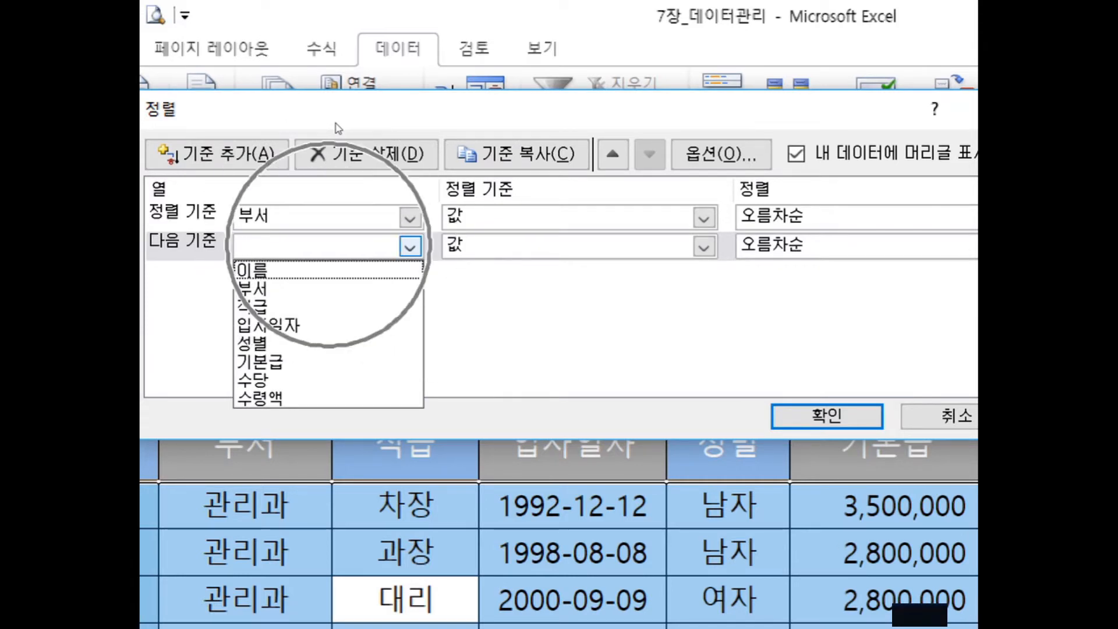
key("Down")
key("Down")
key("Return")
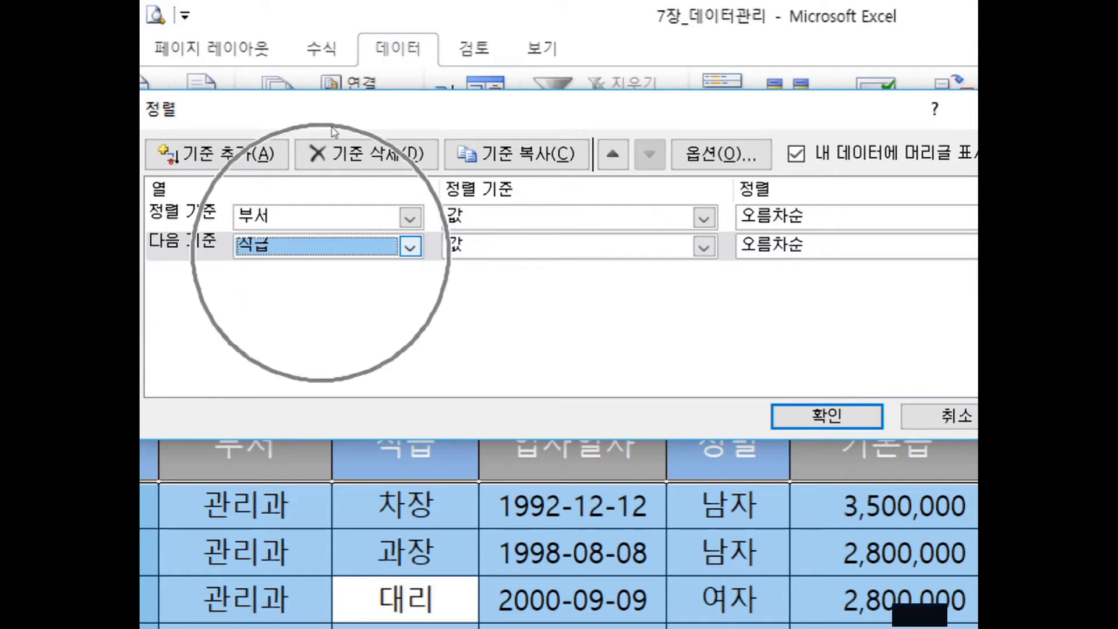
- Choose a user-defined custom list as the sort order for the 직급 level
left_click_drag(607, 66, 575, 58)
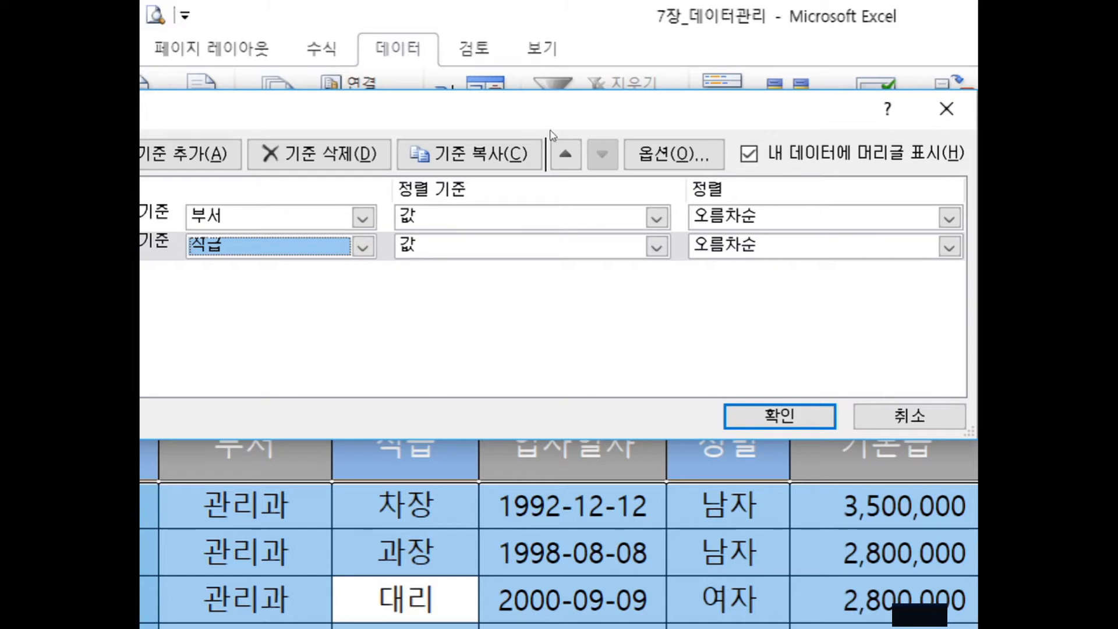
left_click(950, 247)
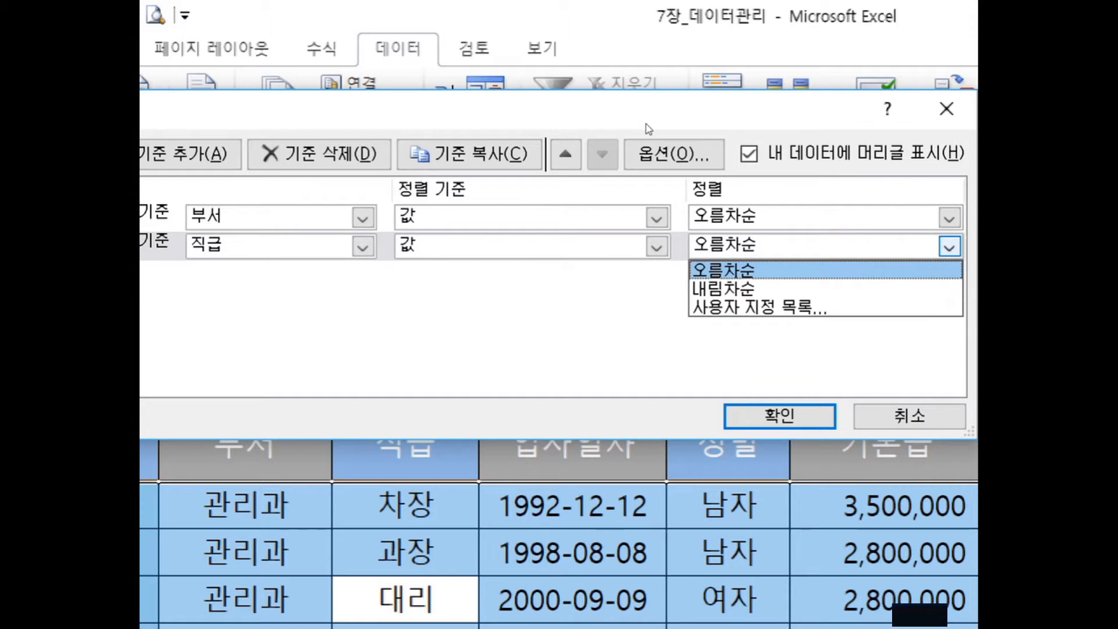
key("Down")
key("Down")
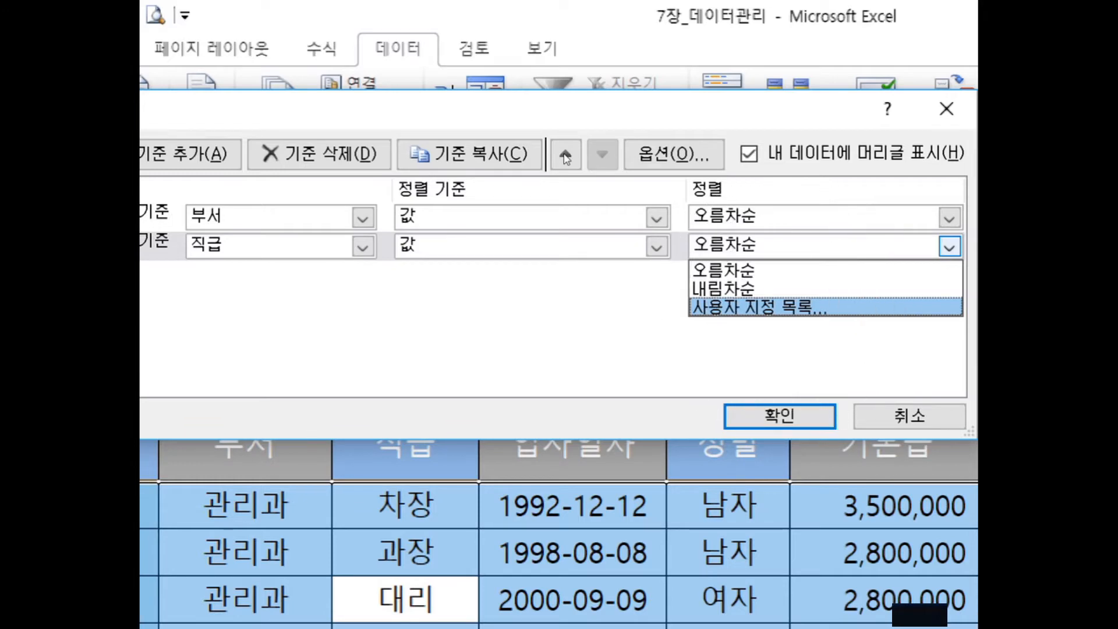
key("Return")
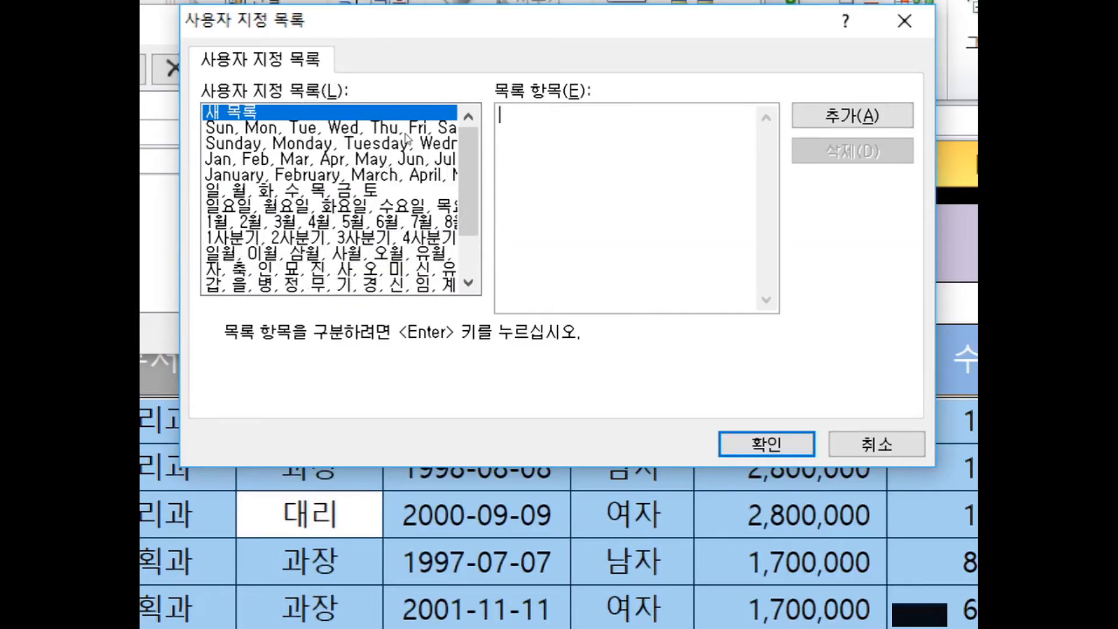
- Add the custom list 차장, 부장, 과장, 대리, 사원 for the 직급 order and apply the sort to the table
mouse_move(458, 156)
left_mouse_down()
mouse_move(454, 186)
mouse_move(447, 148)
left_mouse_up()
type("차장 부장 과장 대리 사원")
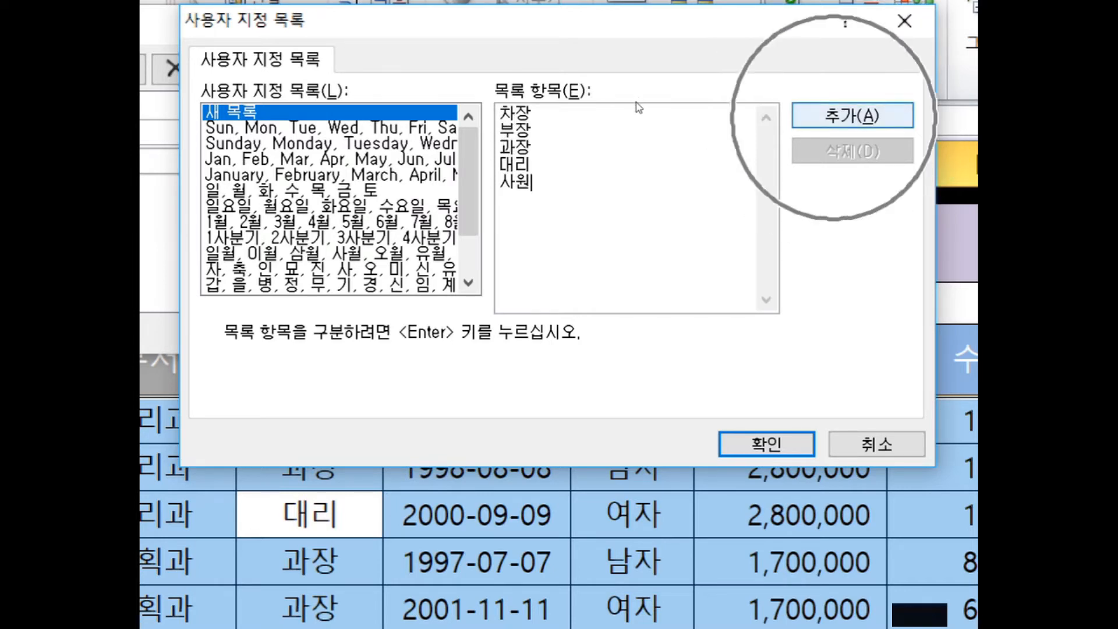
key("alt+a")
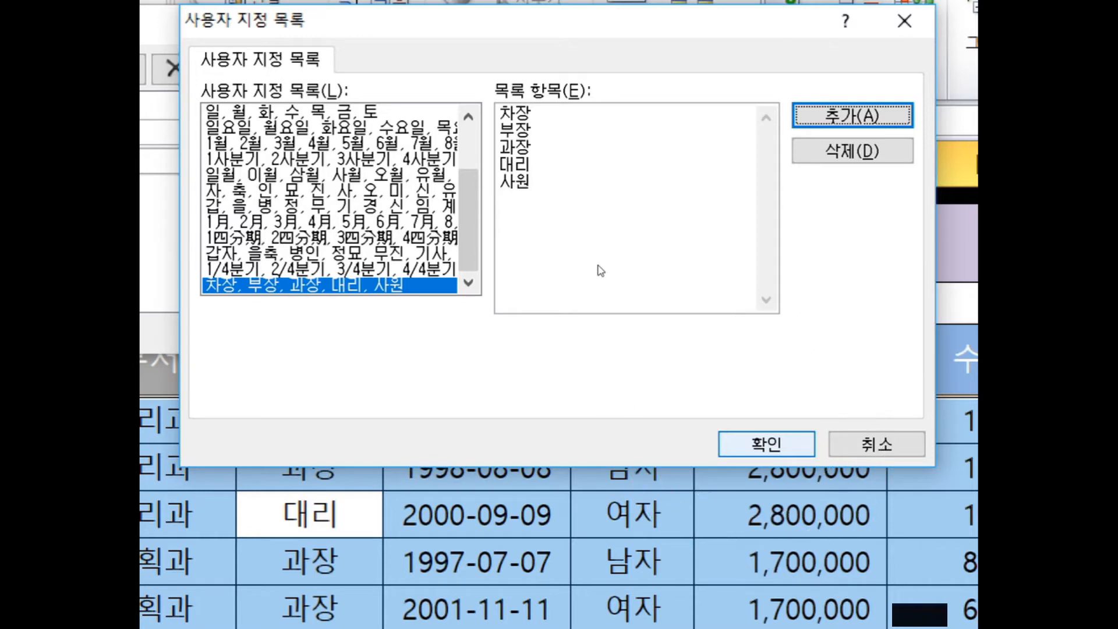
key("Return")
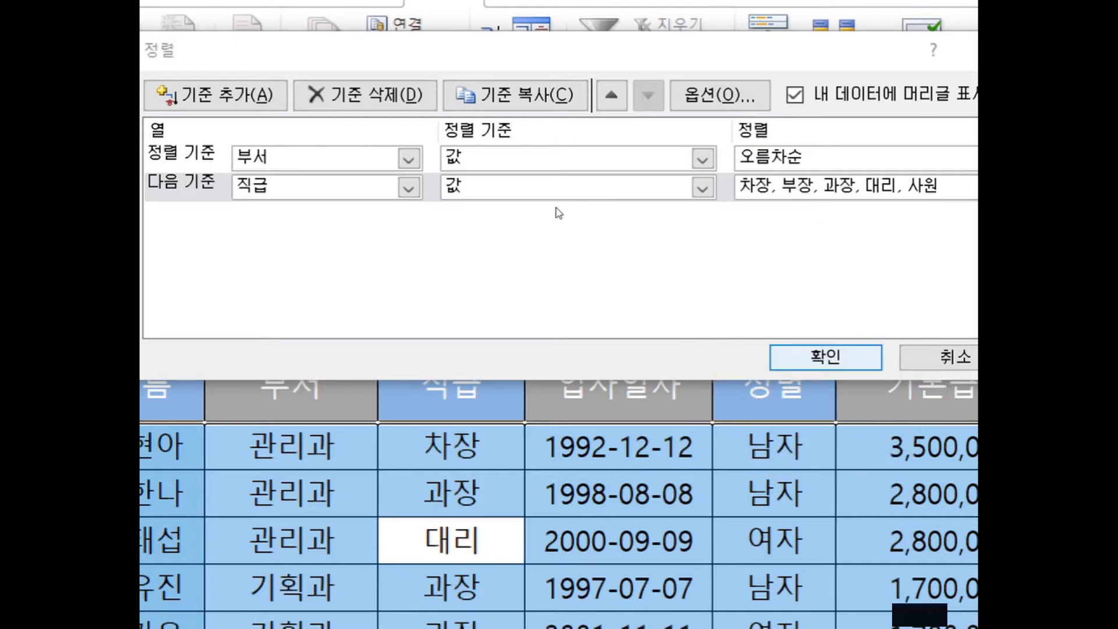
key("Return")
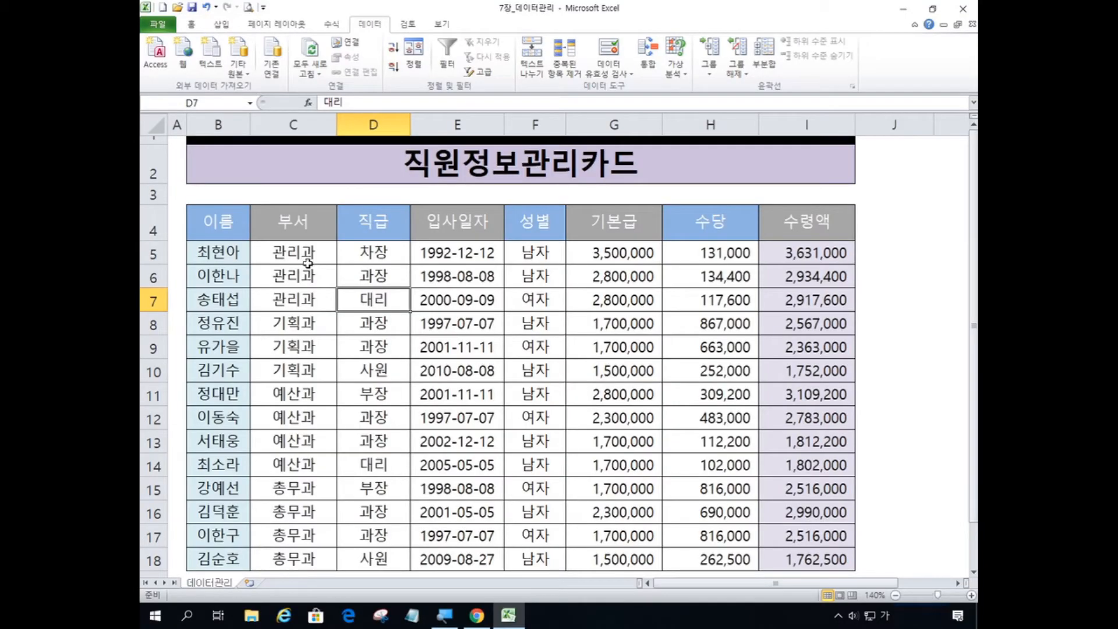
- Check the order of the 직급 entries within the 관리과 and 기획과 departments
left_click_drag(317, 255, 313, 294)
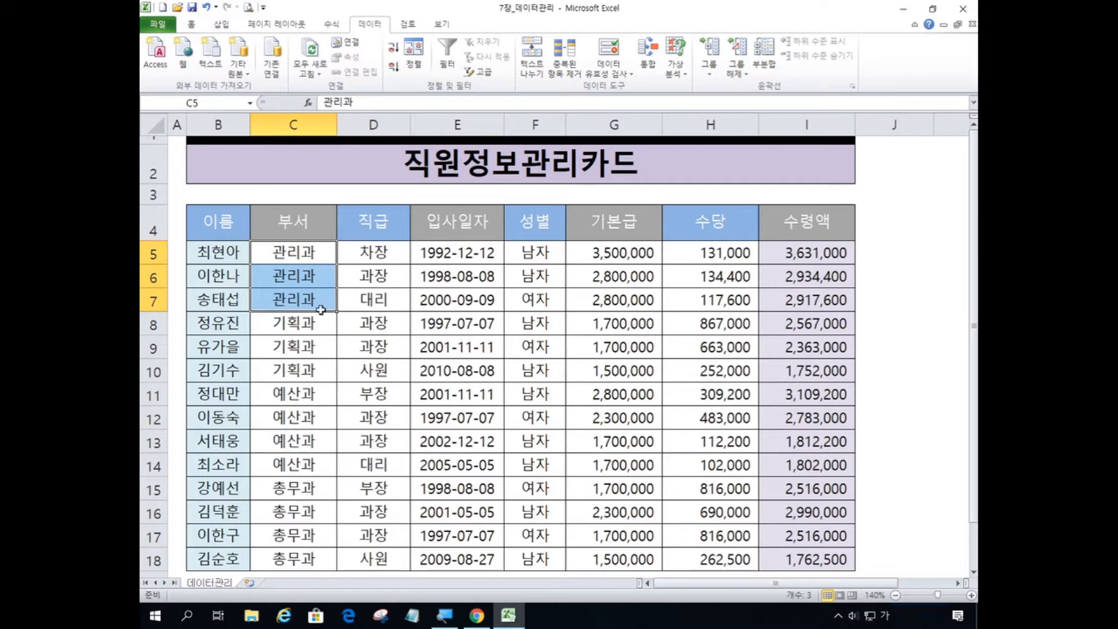
left_click(381, 306)
left_click(397, 256)
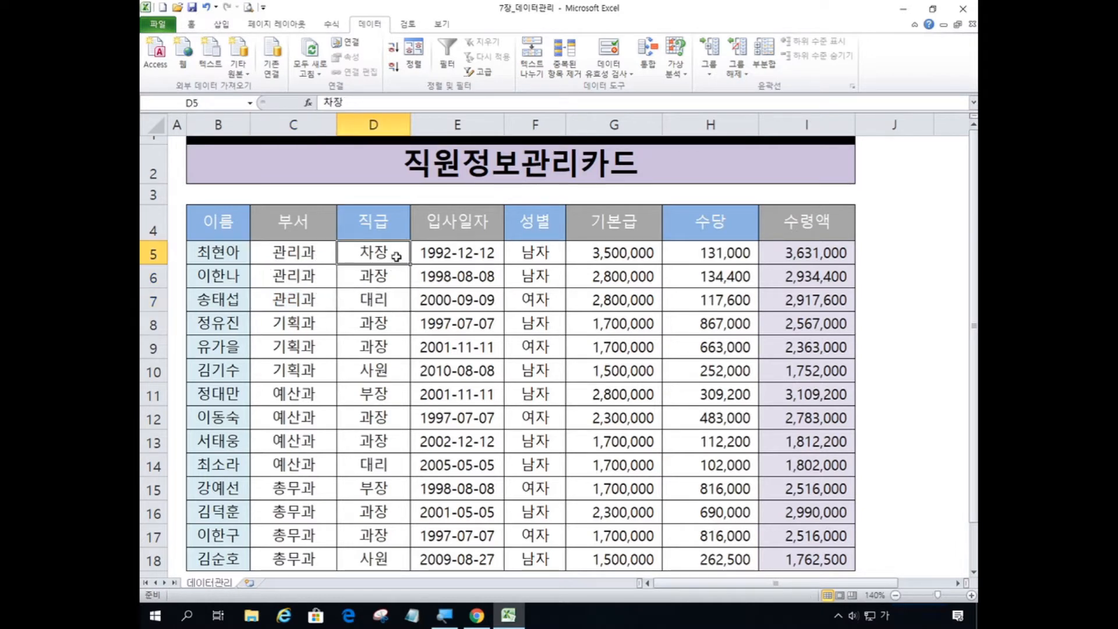
left_click(392, 306)
left_click_drag(302, 319, 350, 369)
left_click_drag(386, 322, 382, 350)
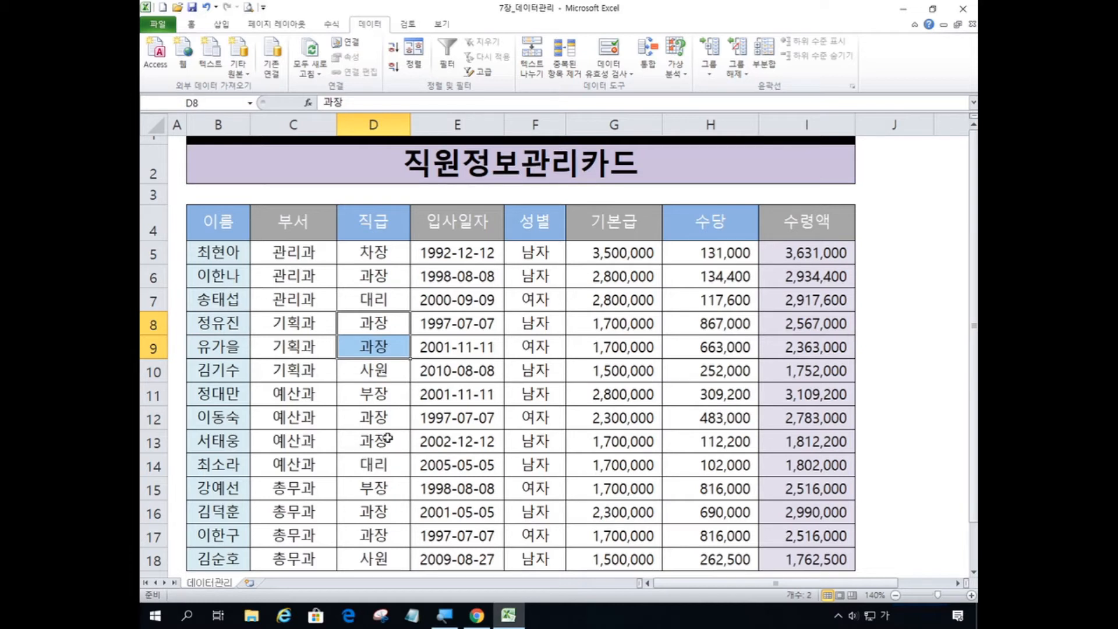
left_click(315, 328)
left_click_drag(315, 327, 319, 369)
left_click_drag(387, 319, 375, 372)
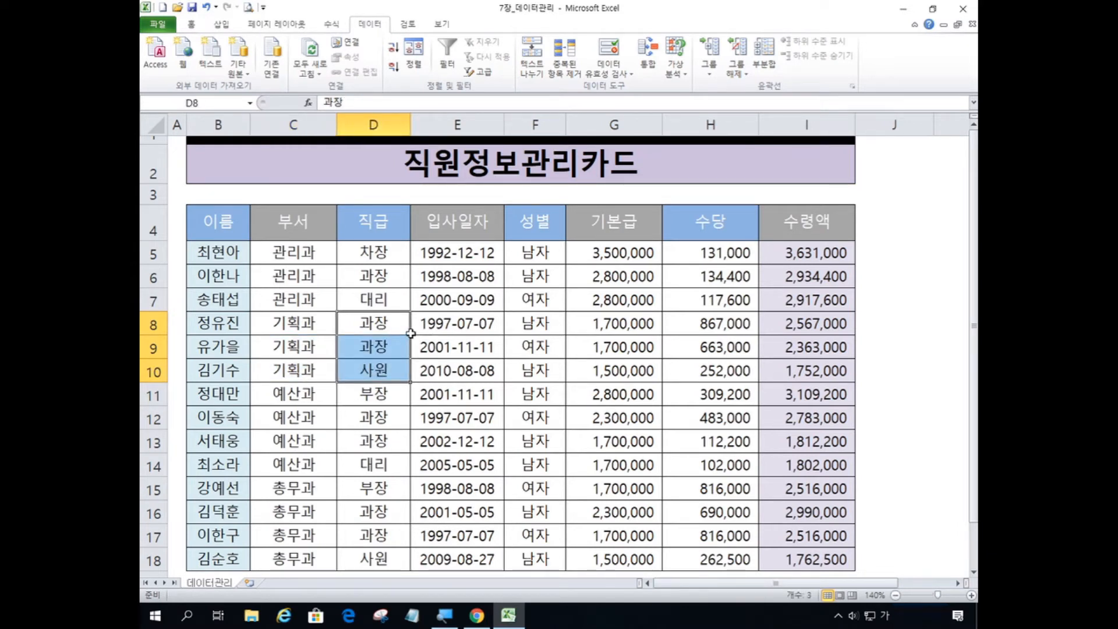
- Turn on filtering for the header row of the employee table
left_click(384, 330)
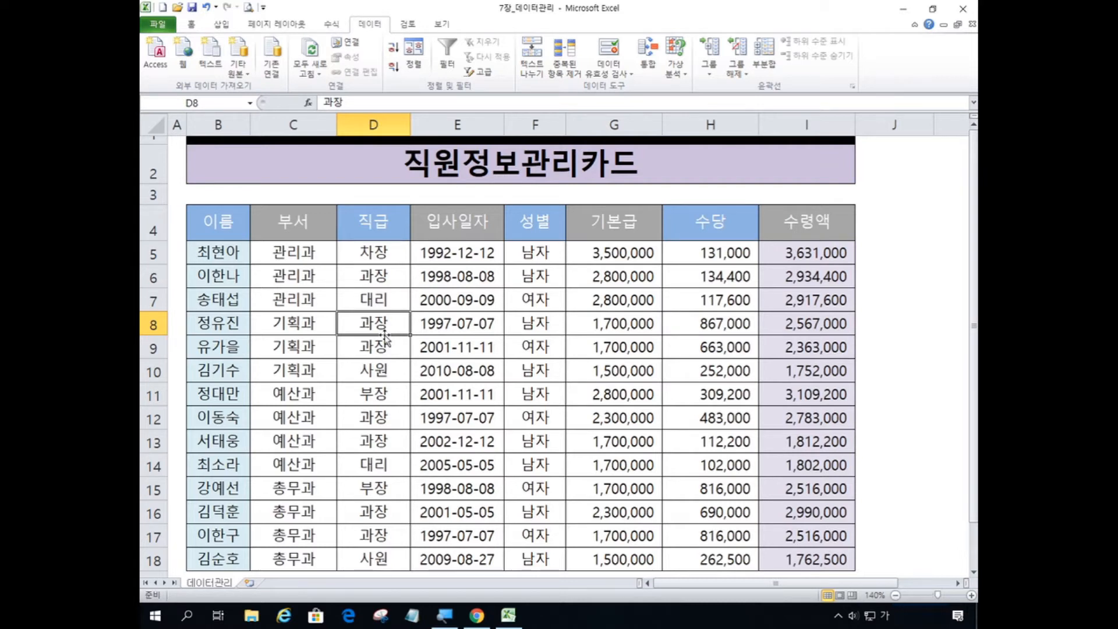
left_click(348, 252)
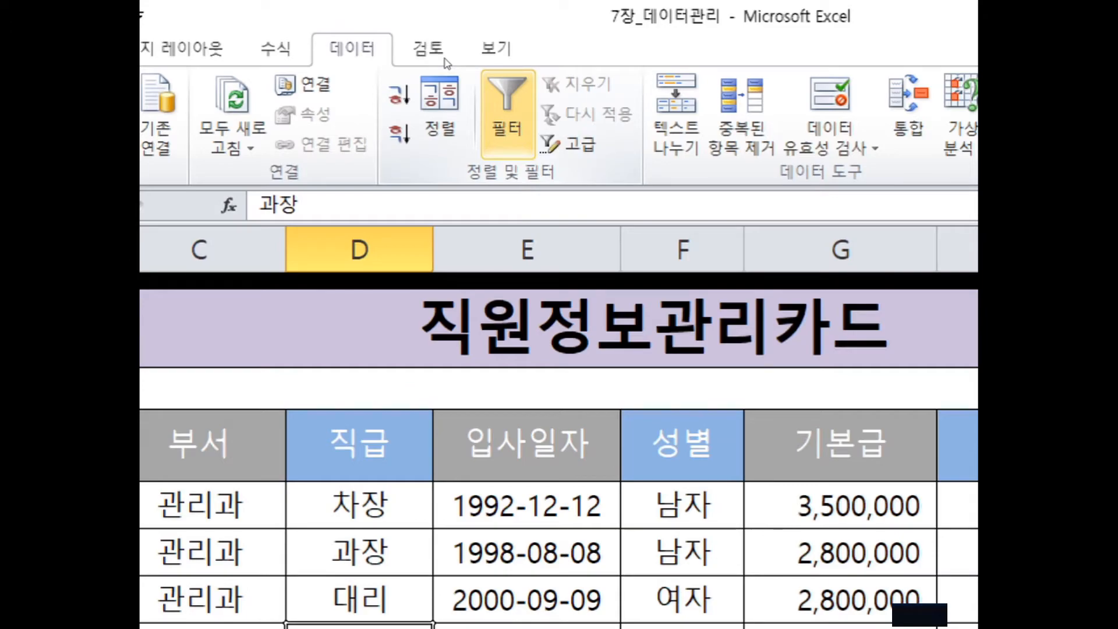
key("ctrl+shift+l")
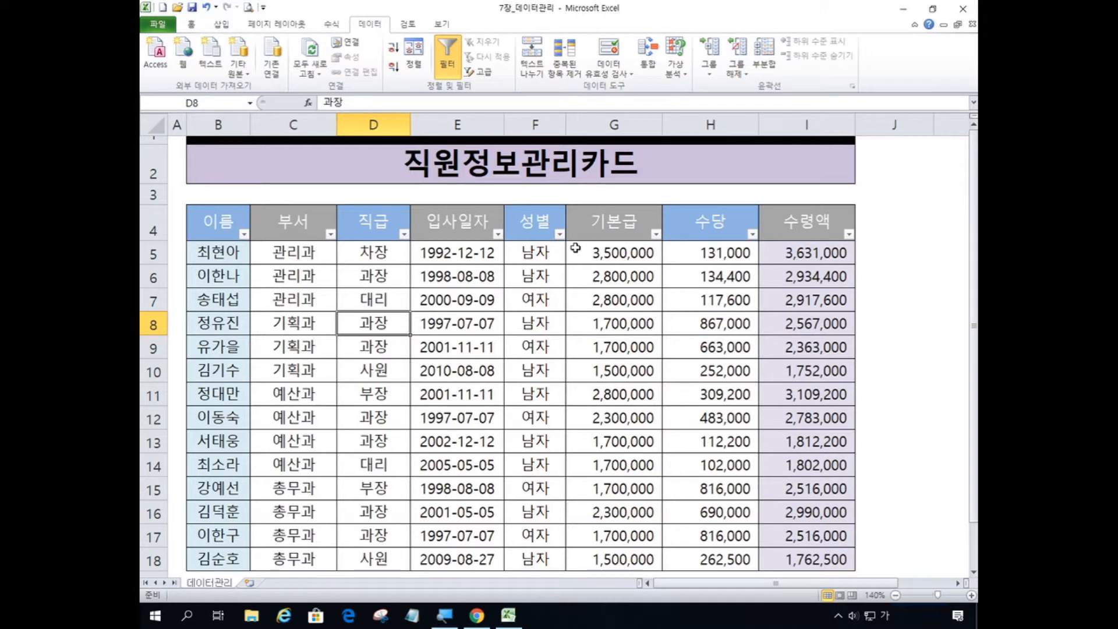
- Filter the 부서 column to show only the 총무과 rows
left_click(486, 280)
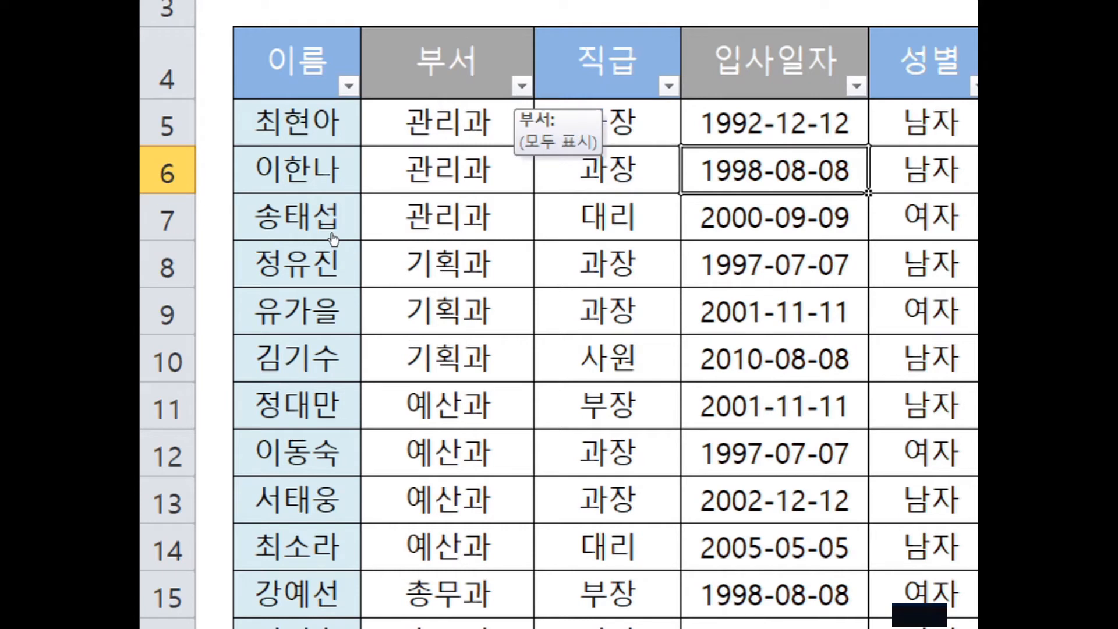
left_click(522, 85)
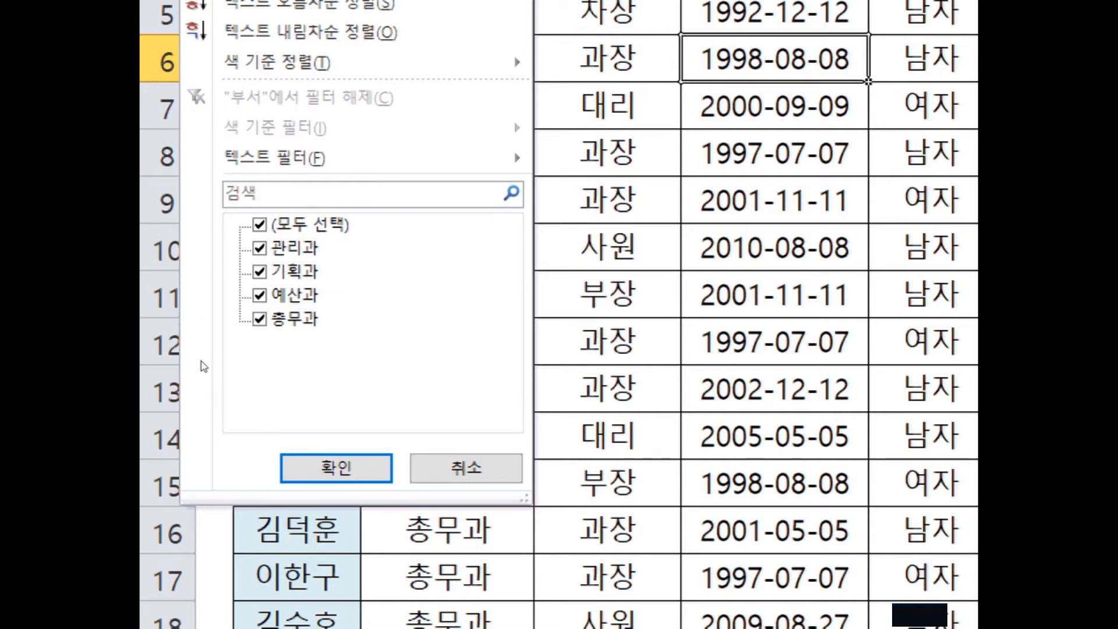
left_click(259, 225)
left_click(260, 319)
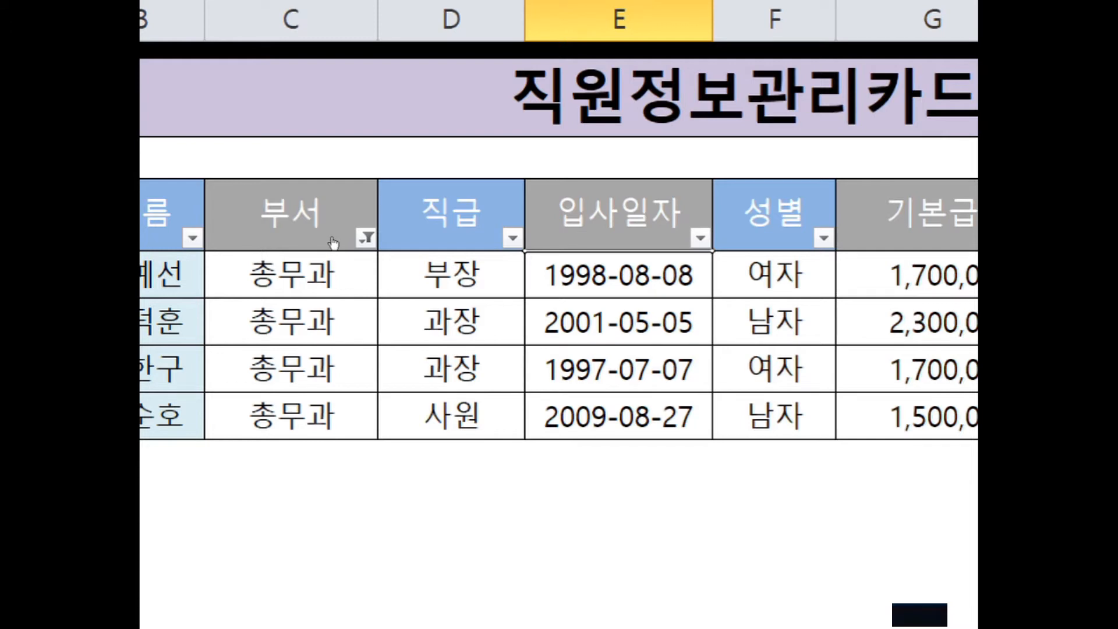
- Review the filter criterion on the 부서 column and clear it so all employee rows are included again
mouse_move(334, 240)
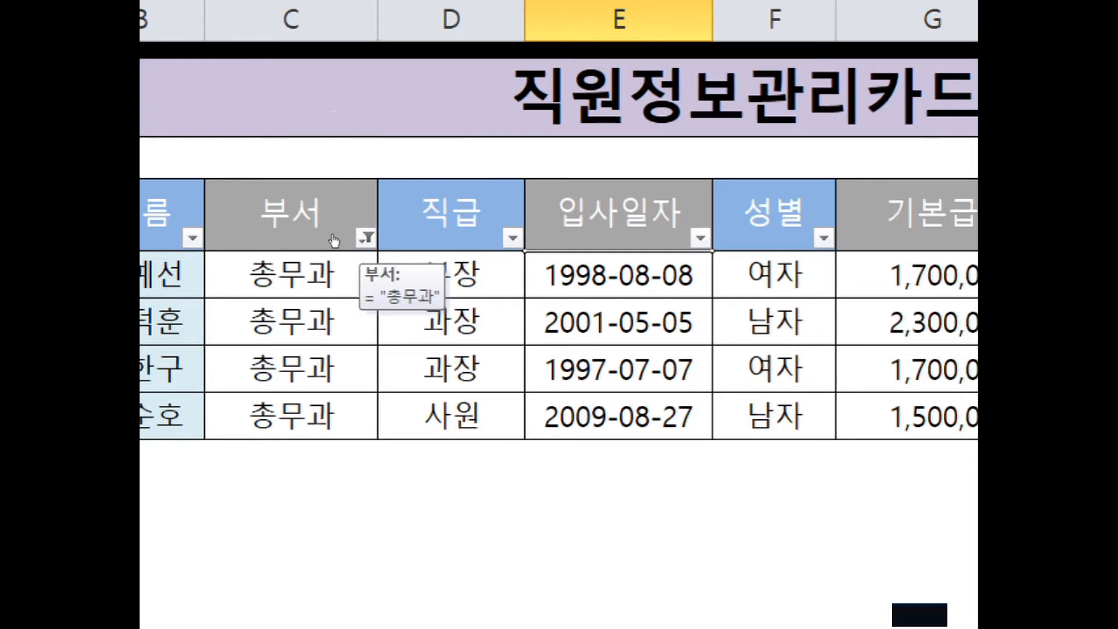
left_click(366, 237)
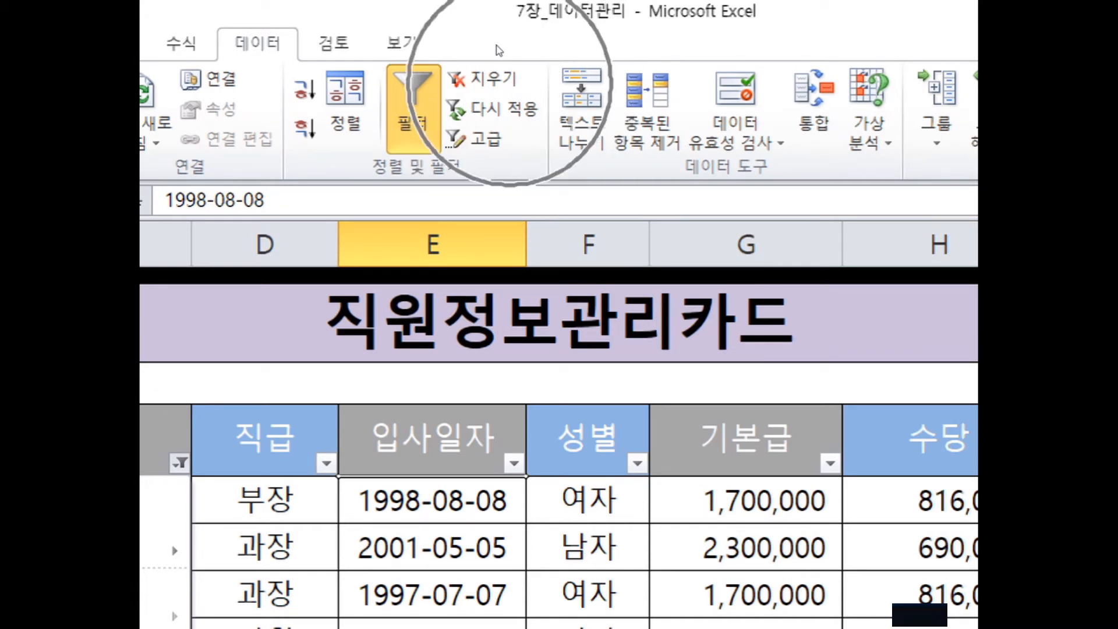
left_click(486, 78)
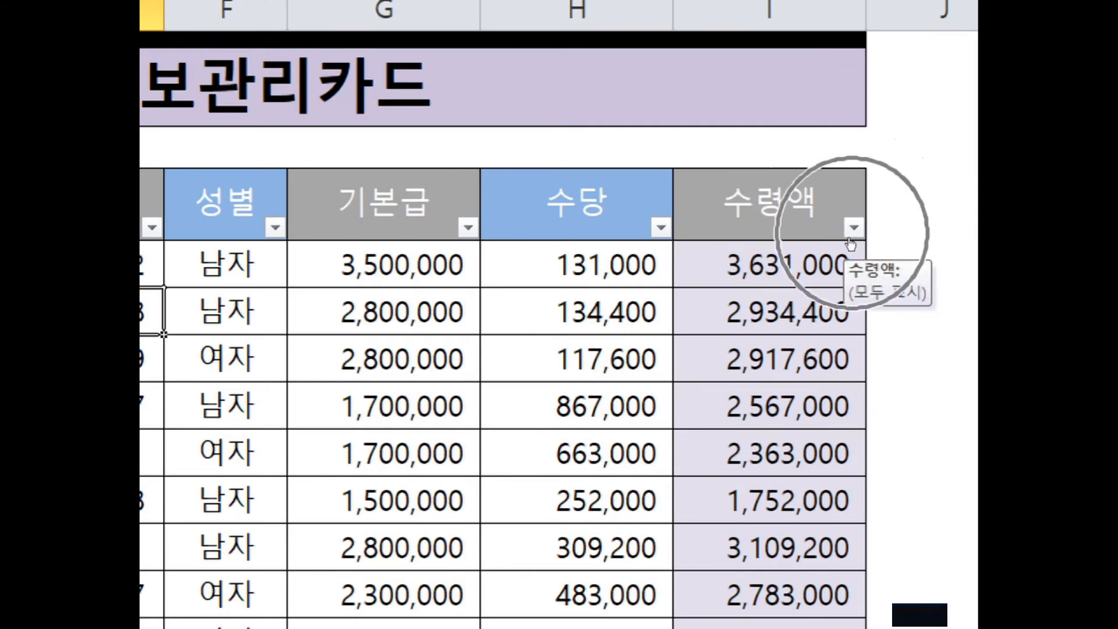
- Filter the 수령액 column to show only amounts greater than or equal to 2000000
left_click(851, 233)
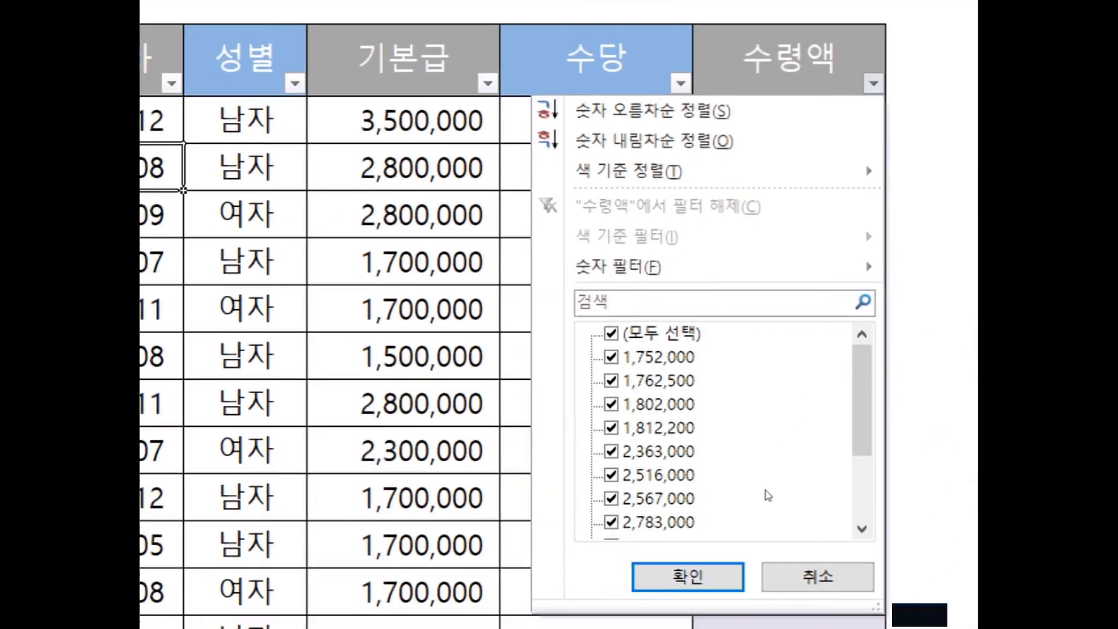
mouse_move(735, 273)
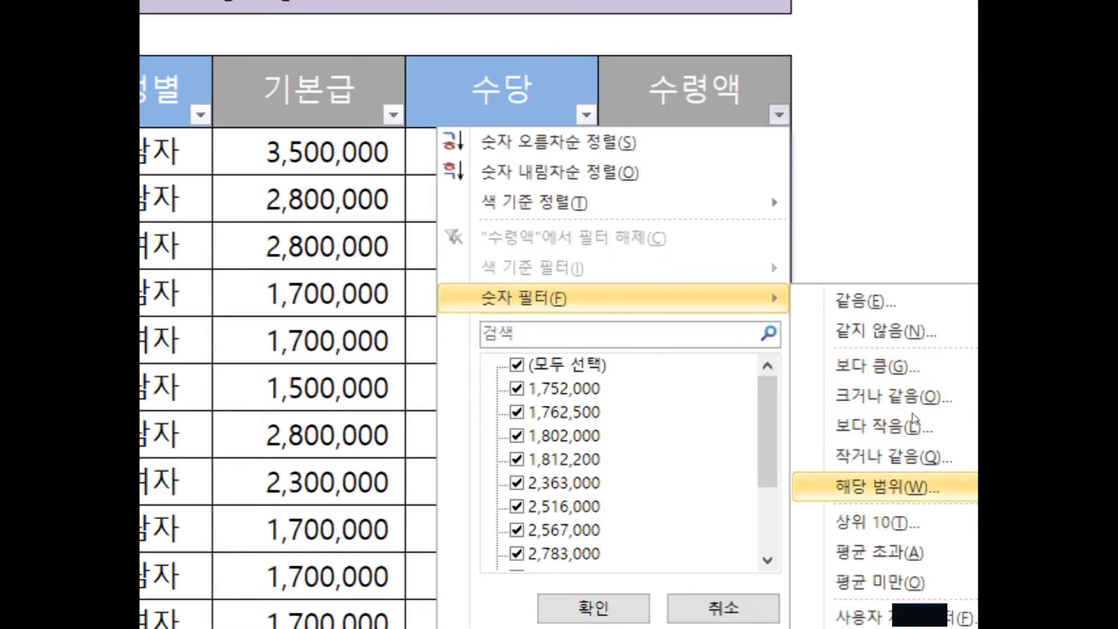
left_click(900, 385)
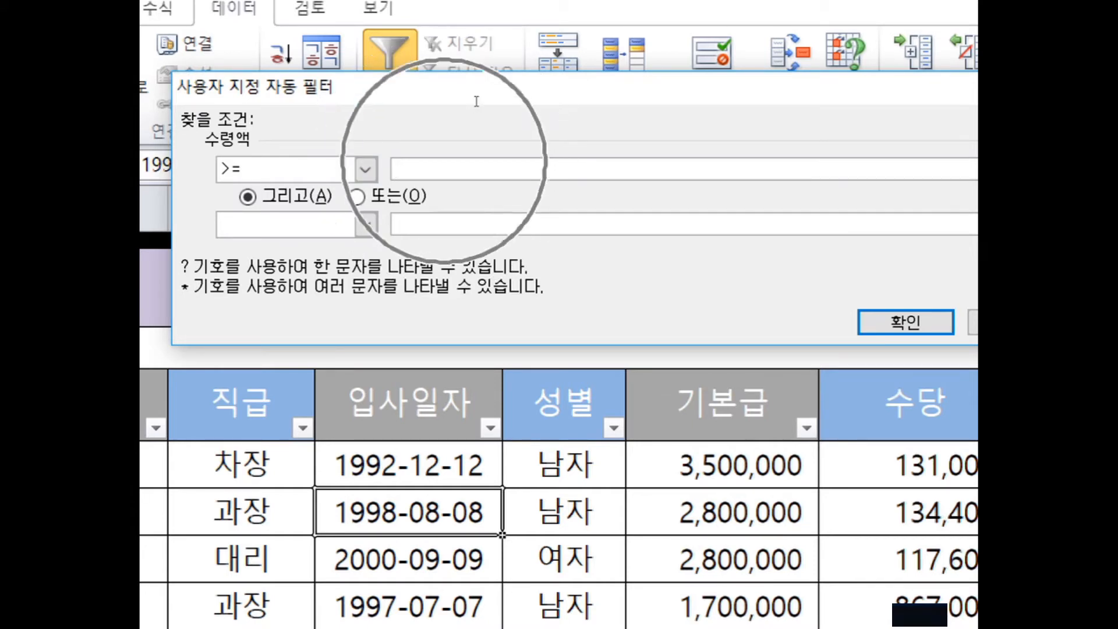
type("5")
key("BackSpace")
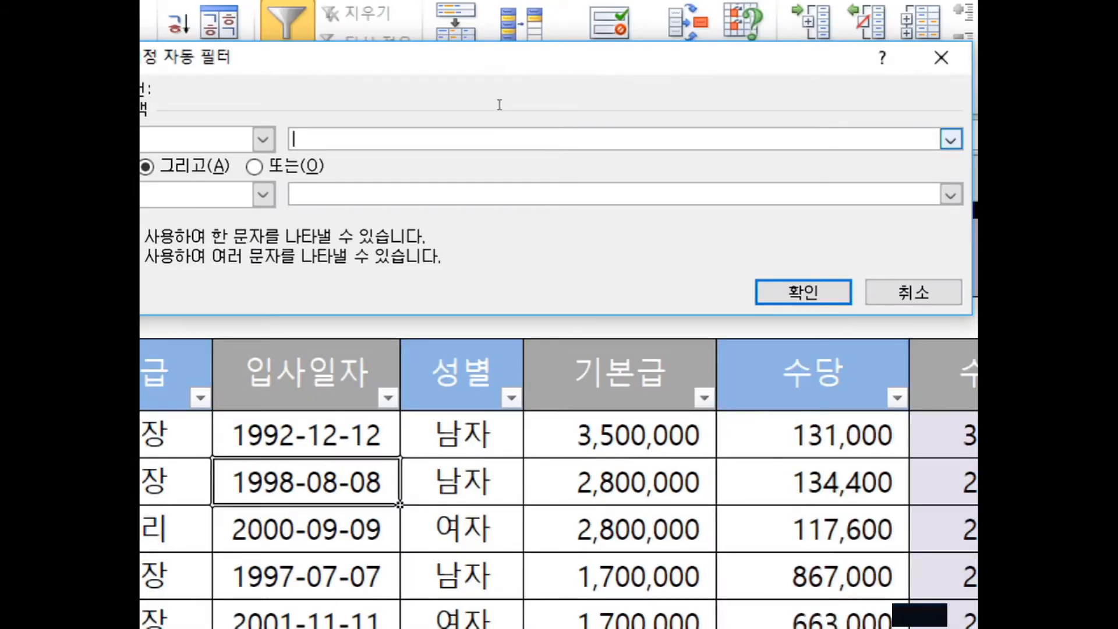
type("2000000")
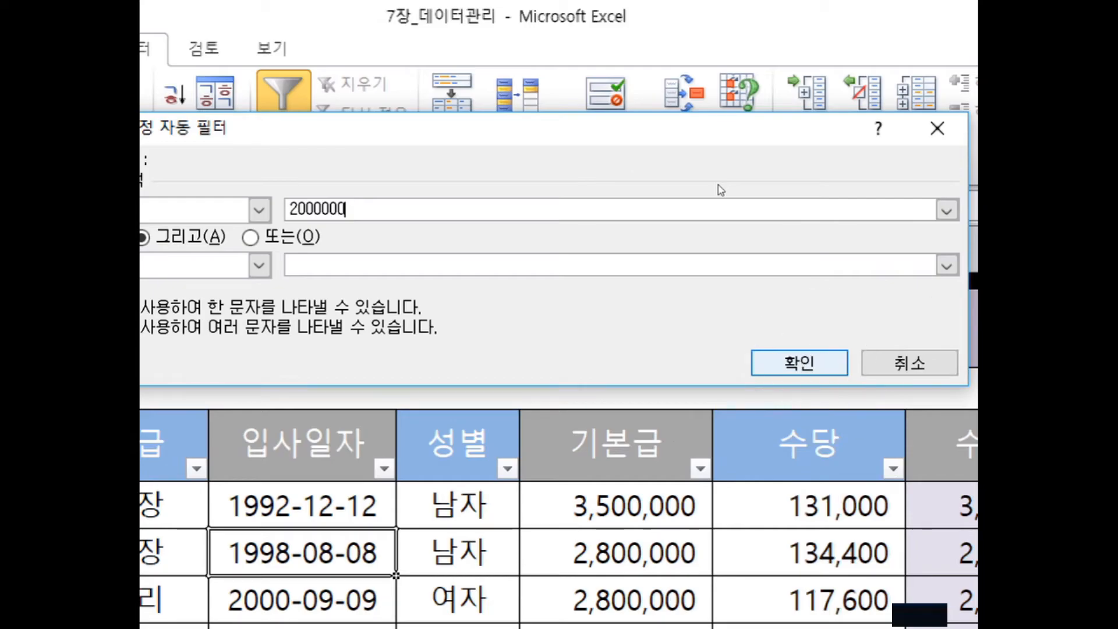
key("Return")
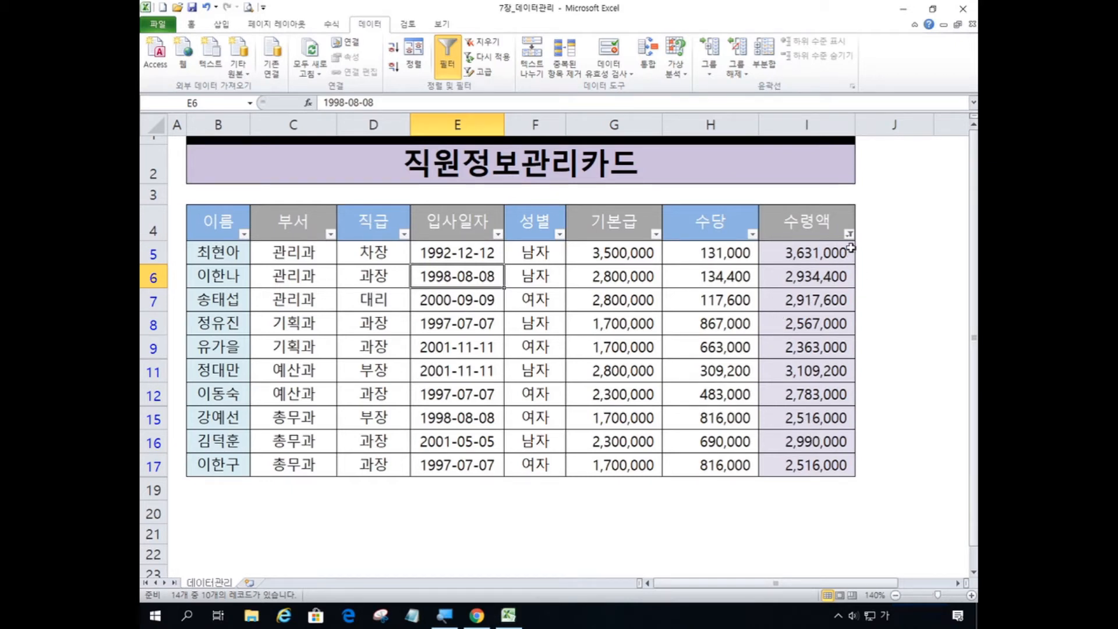
- Replace the 수령액 criterion with a top-items filter that shows only the top 3 items
mouse_move(853, 244)
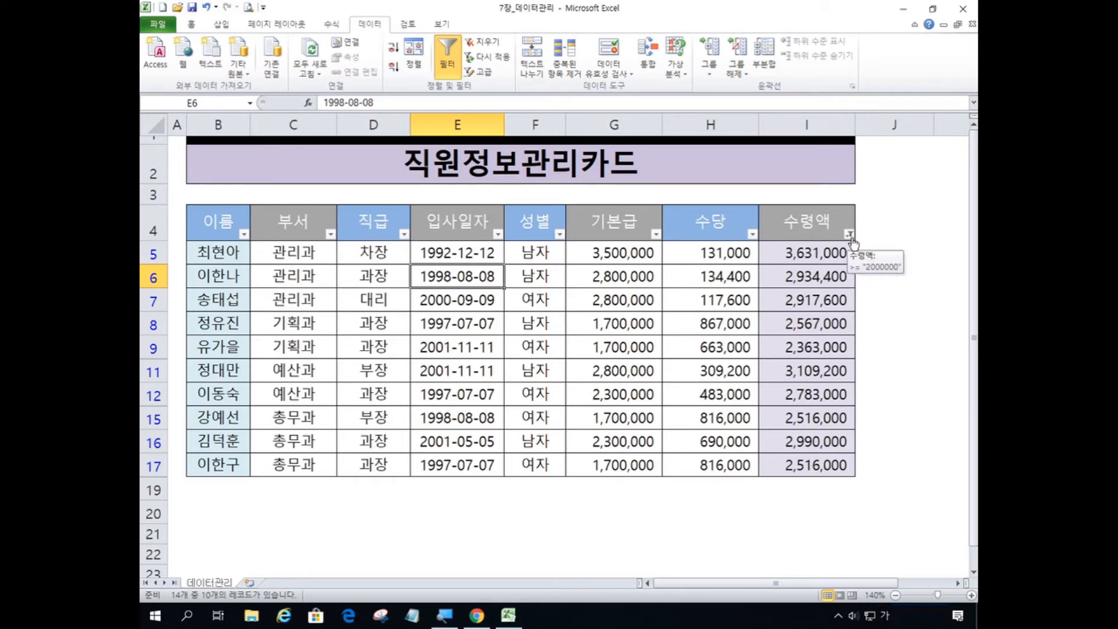
left_click(850, 235)
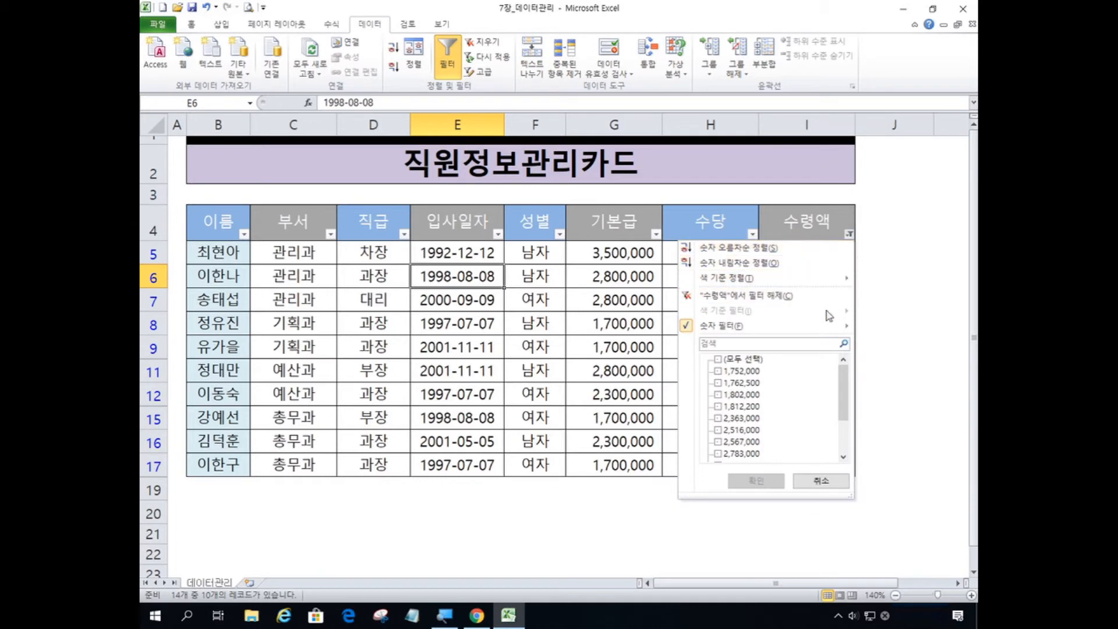
mouse_move(827, 331)
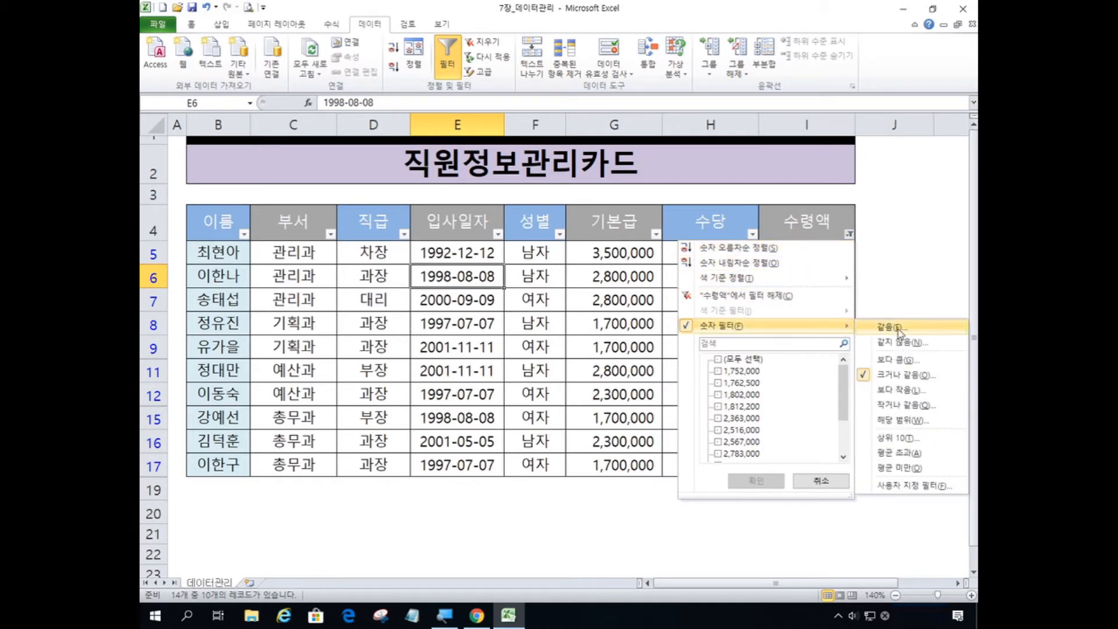
left_click(904, 438)
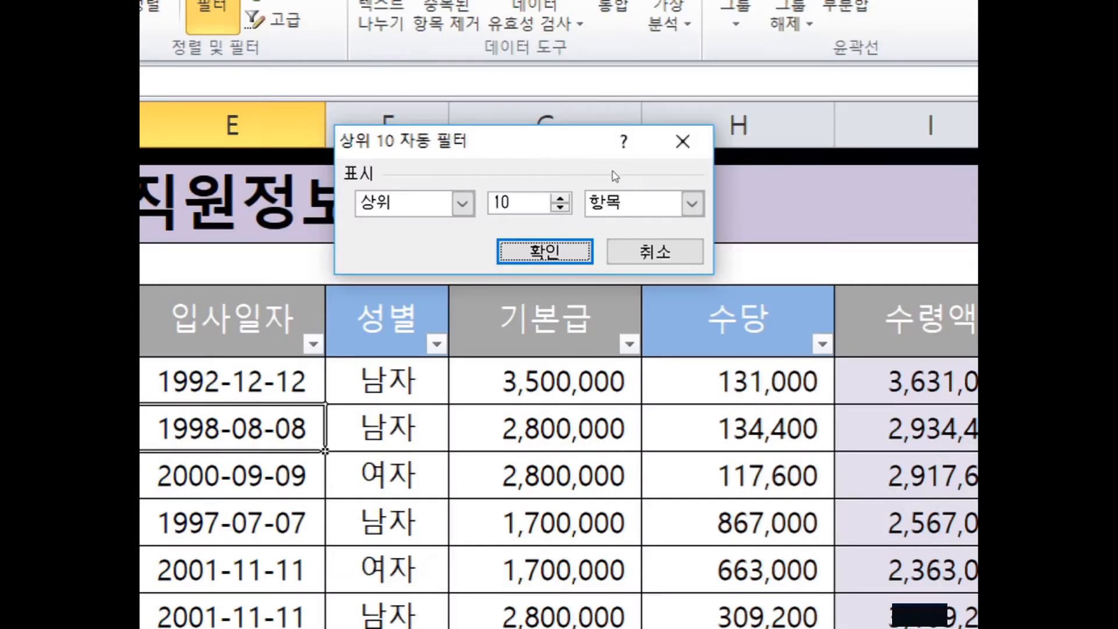
key("shift+Tab")
key("shift+Tab")
type("3")
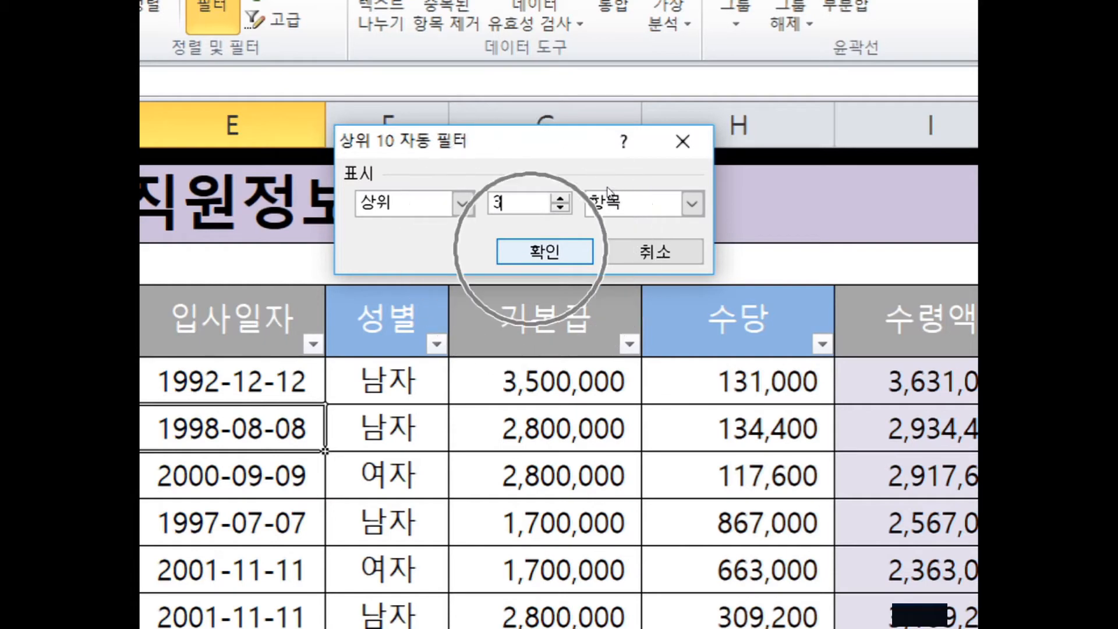
key("Return")
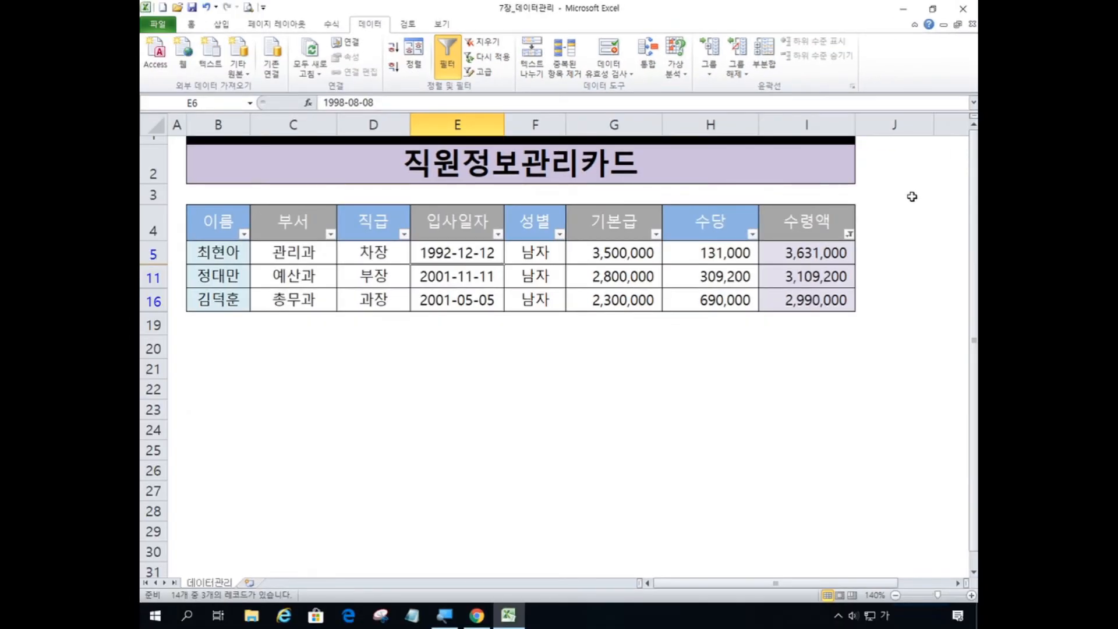
- Examine the 수령액 and 기본급 amounts of the employees shown by the top 3 filter
left_click(812, 257)
left_click(813, 276)
left_click(812, 298)
left_click(818, 253)
left_click(815, 273)
left_click(814, 296)
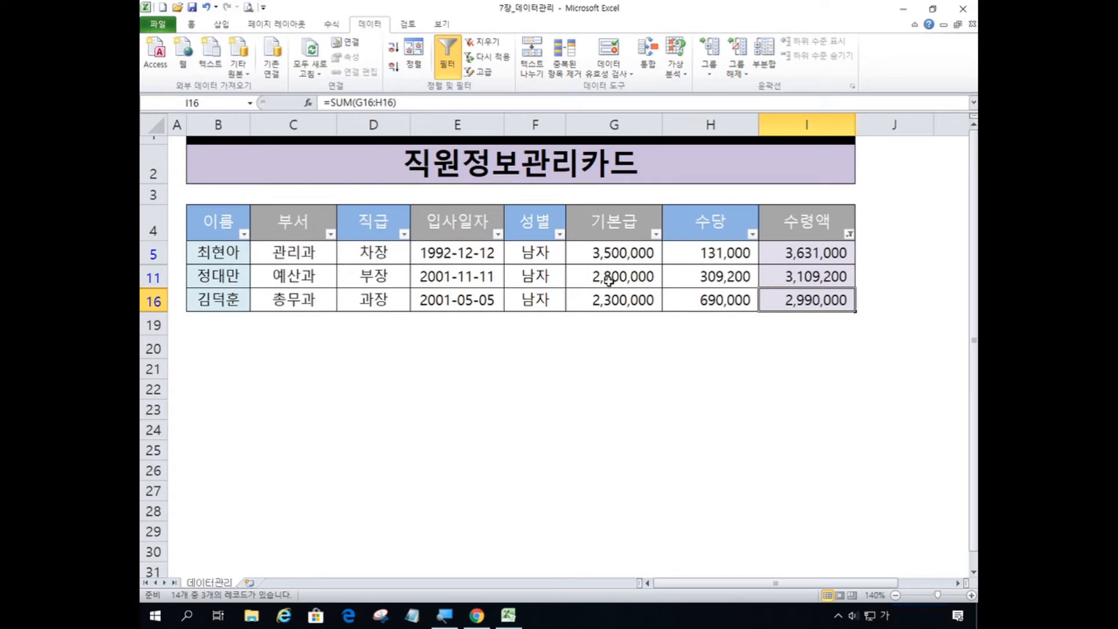
key("ctrl")
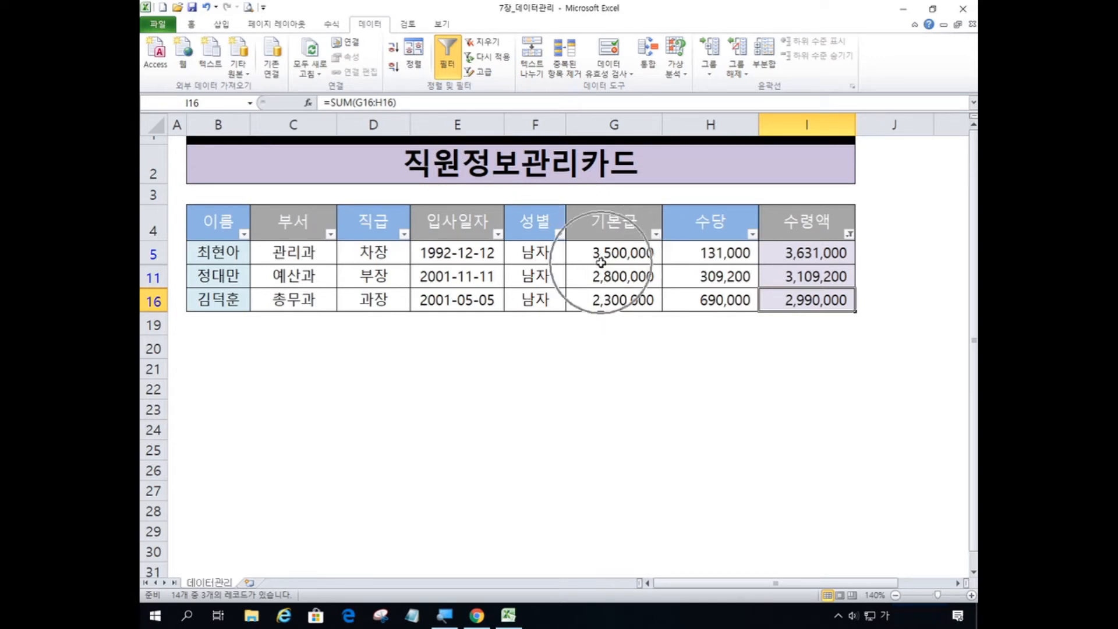
key("ctrl")
key("ctrl")
key("ctrl")
key("ctrl")
key("ctrl")
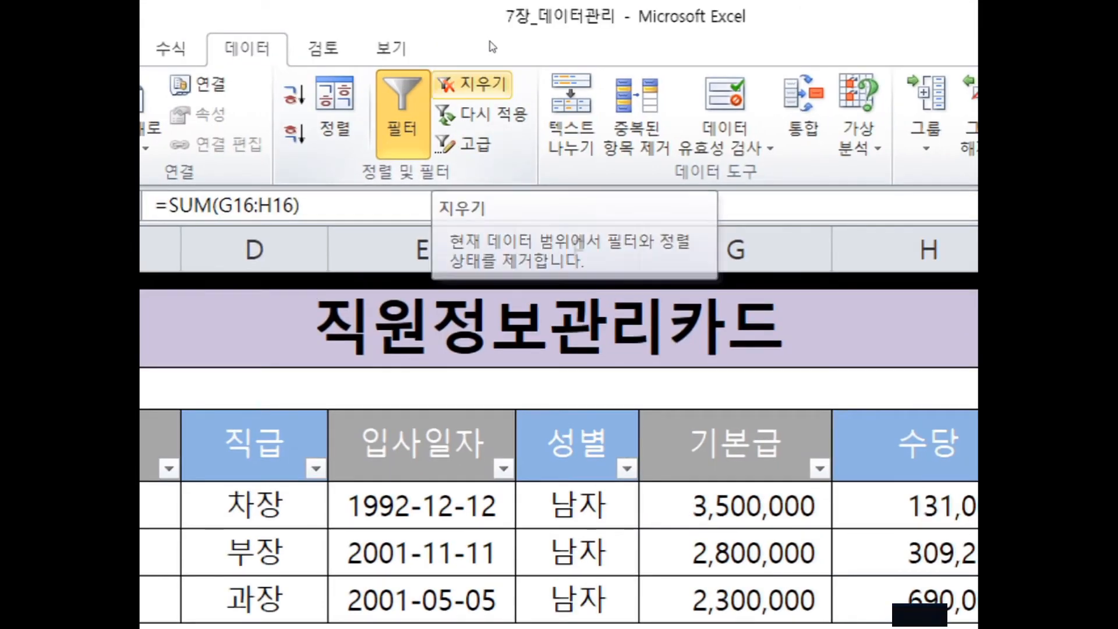
- Clear the 수령액 filter and turn off filtering for the employee table
left_click(483, 85)
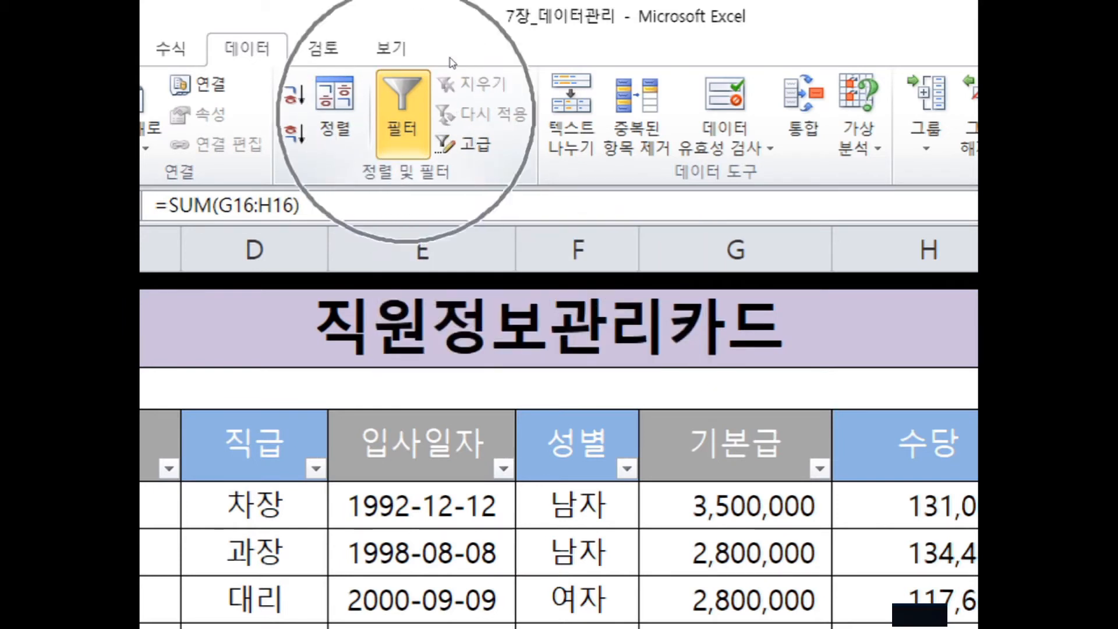
key("ctrl+shift+l")
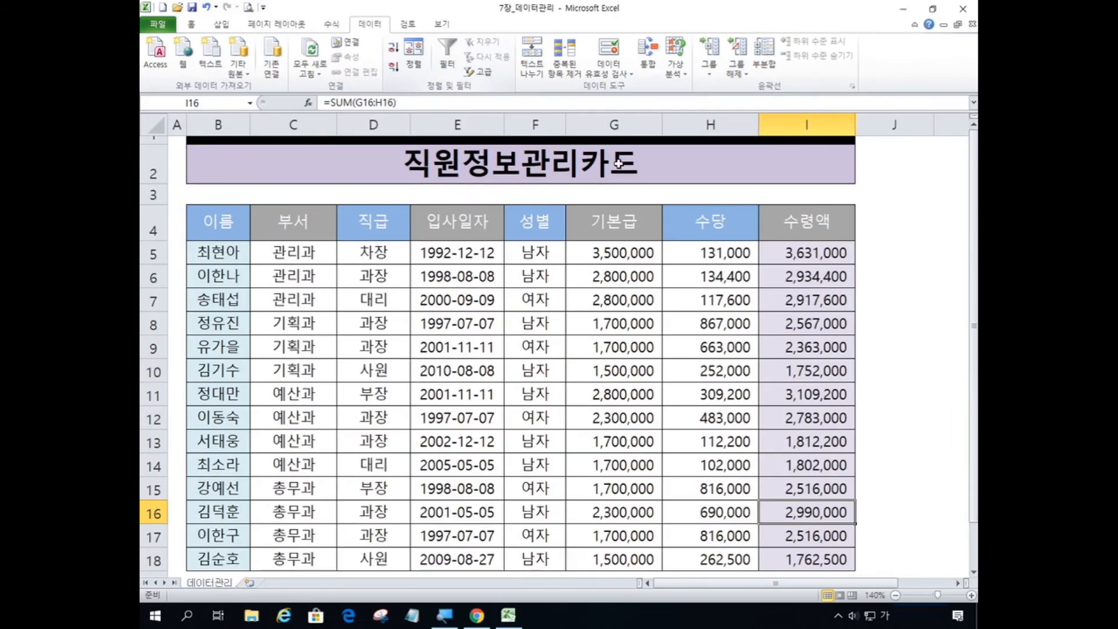
- Start a subtotal on the employee table and group it by 부서
left_click(534, 221)
left_click(713, 233)
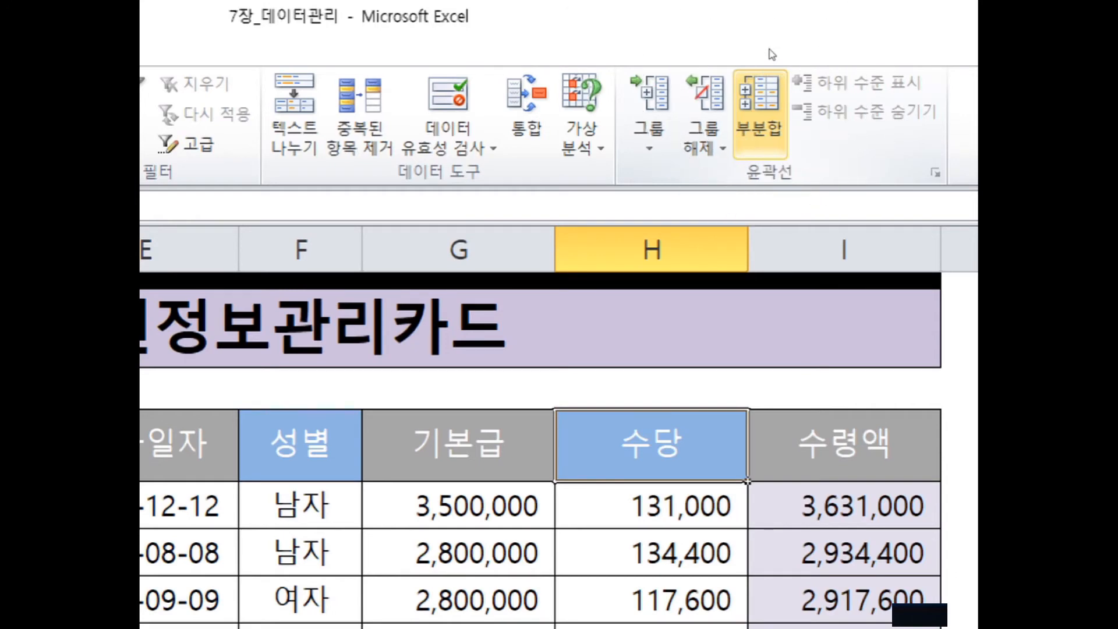
left_click(760, 111)
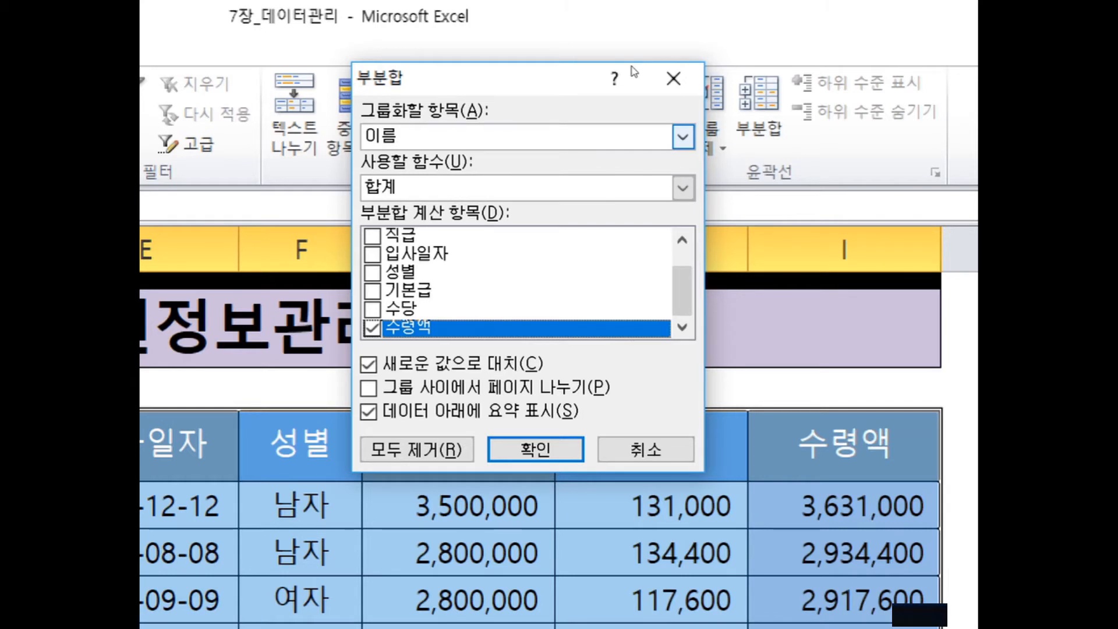
left_click(683, 136)
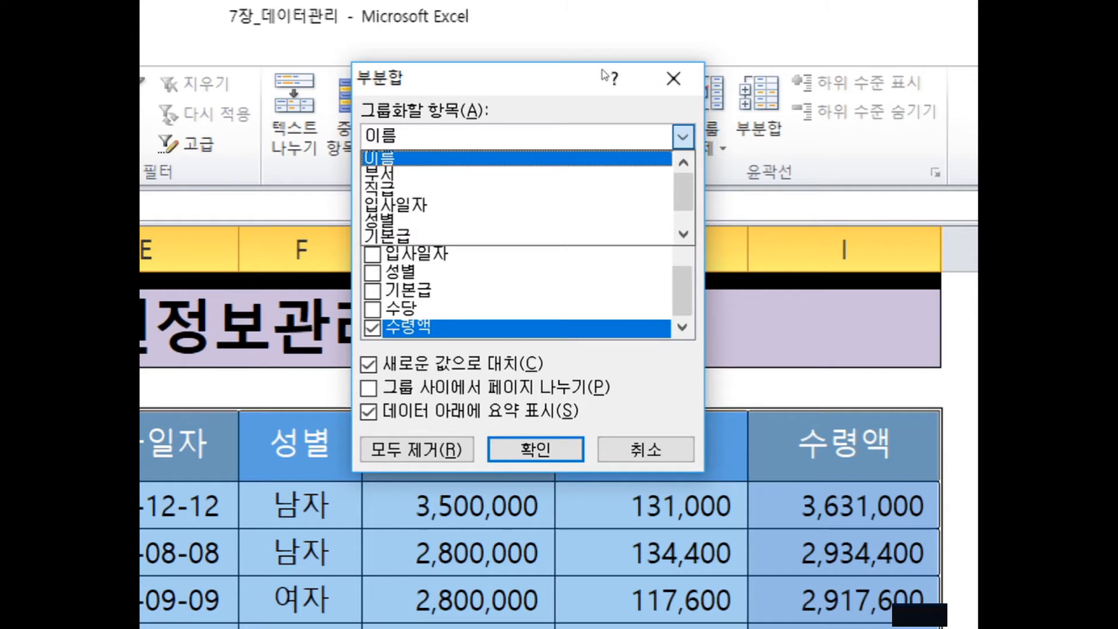
key("Down")
key("Return")
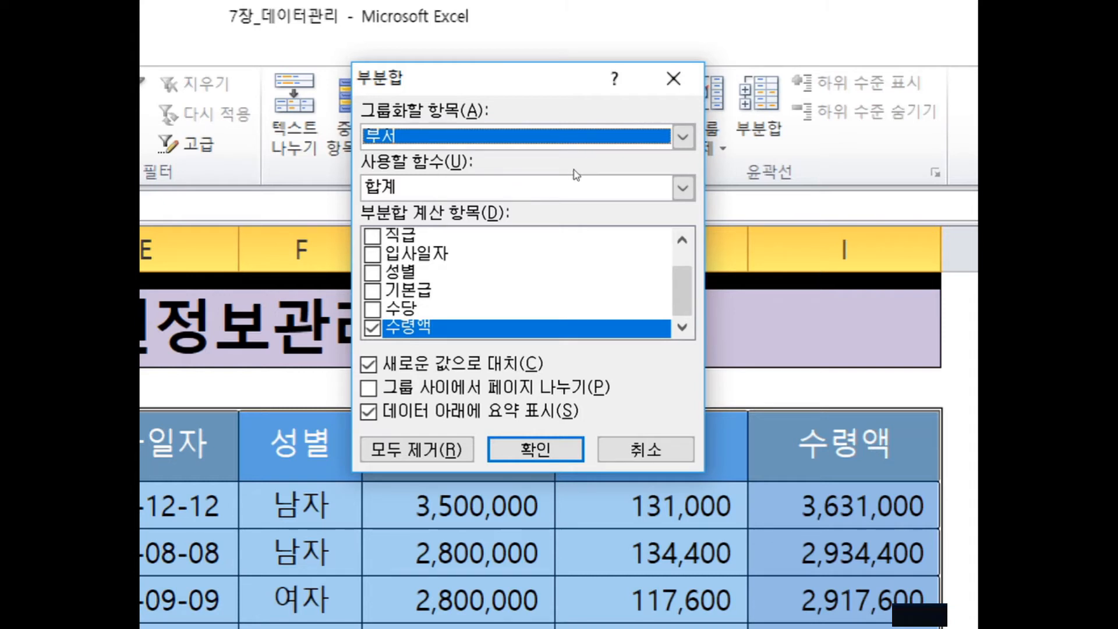
- Include 수당 and 기본급 along with 수령액 as the summed items and apply the subtotal
key("Tab")
key("Tab")
key("Up")
key("space")
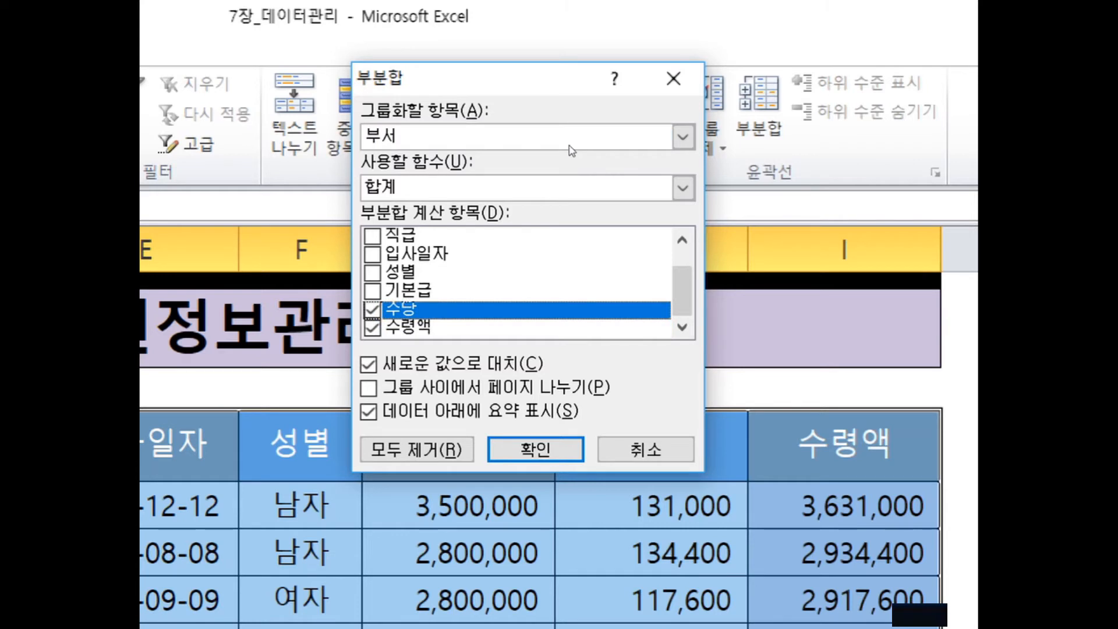
key("Up")
key("space")
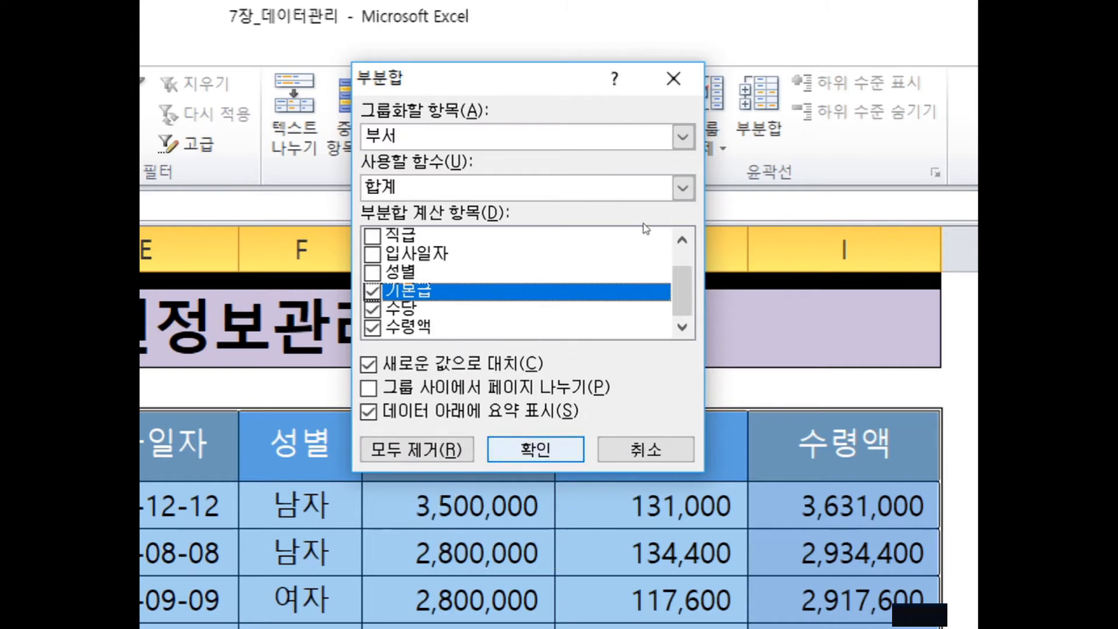
key("ctrl")
left_click(516, 446)
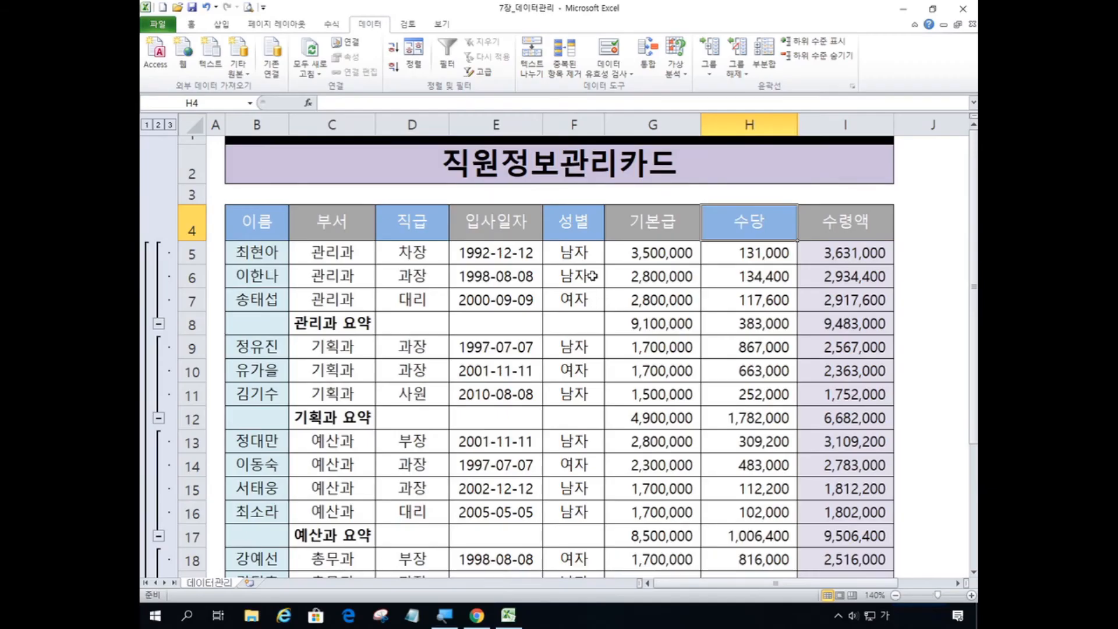
- Examine the 기본급, 수당 and 수령액 sums in the 관리과 요약 row
scroll(379, 300, "down", 1)
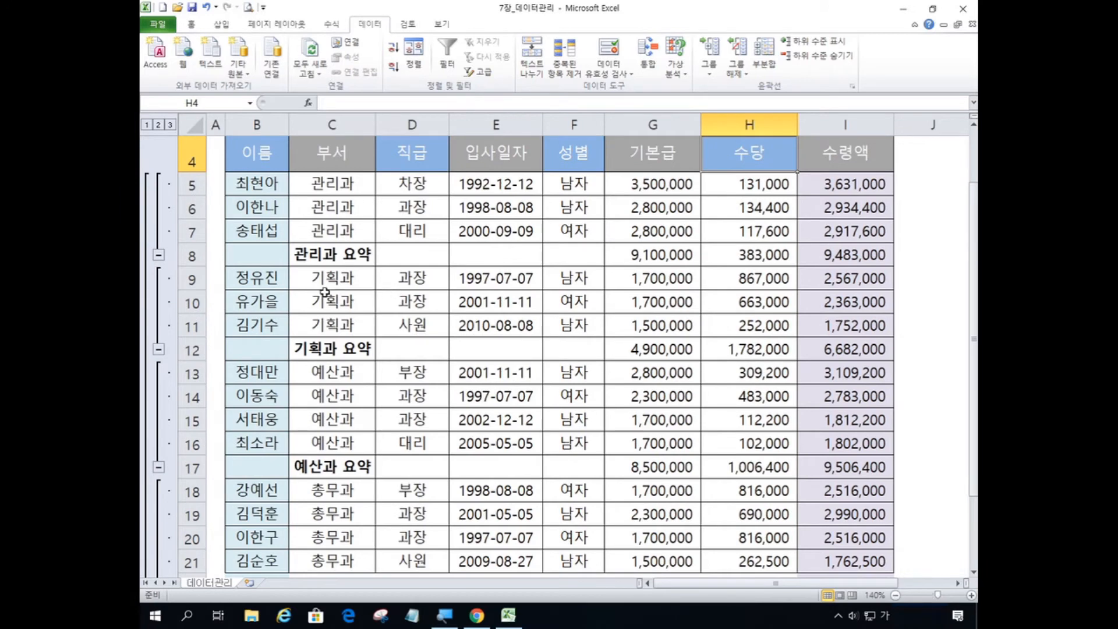
scroll(323, 292, "up", 1)
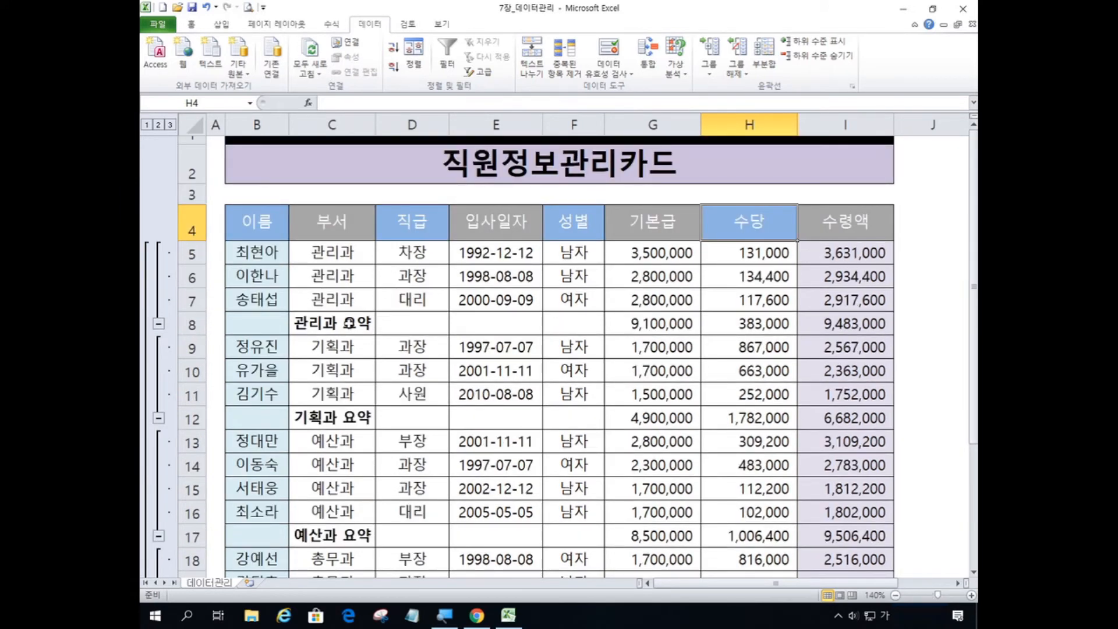
left_click(696, 322)
left_click(734, 324)
left_click(829, 323)
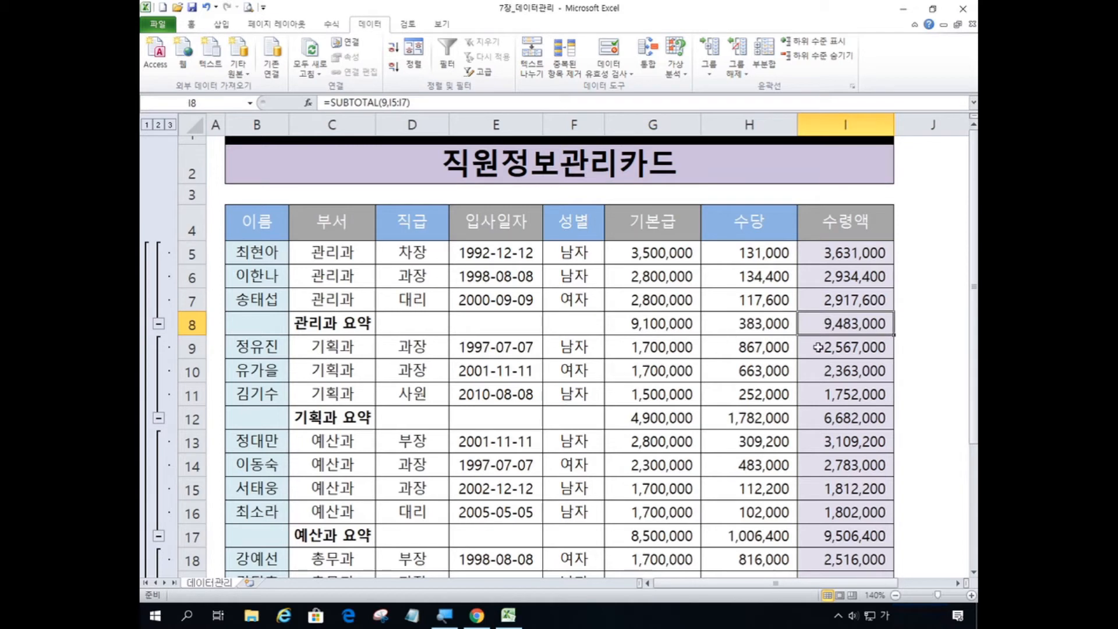
double_click(334, 325)
key("Tab")
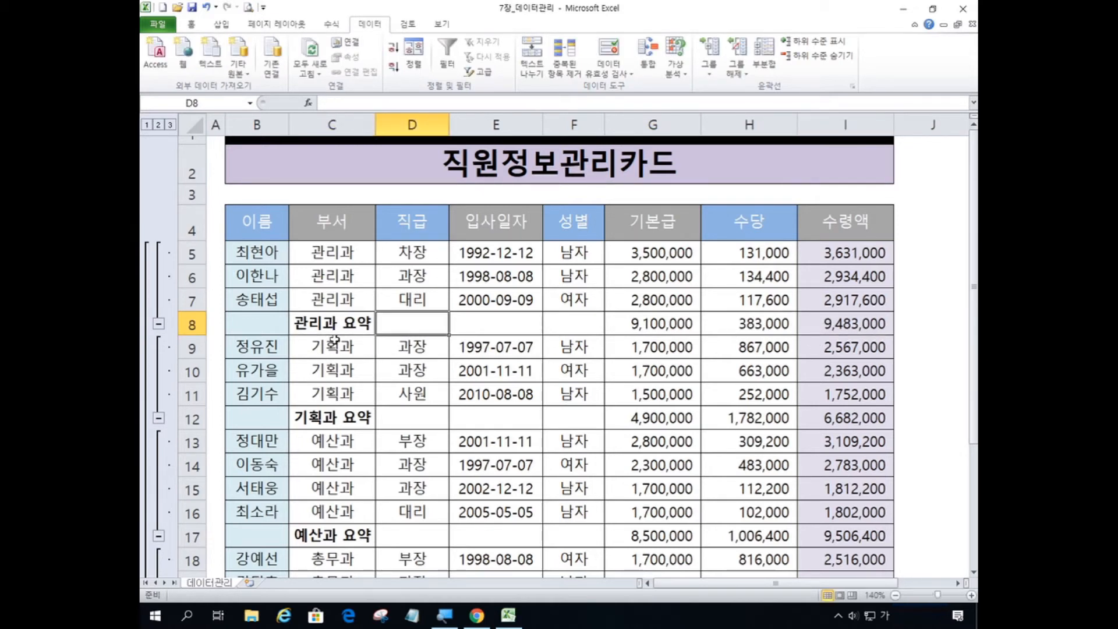
- Look over all the department summaries and inspect the SUBTOTAL formulas for 기본급, 수당 and 수령액 in row 8
scroll(355, 354, "down", 1)
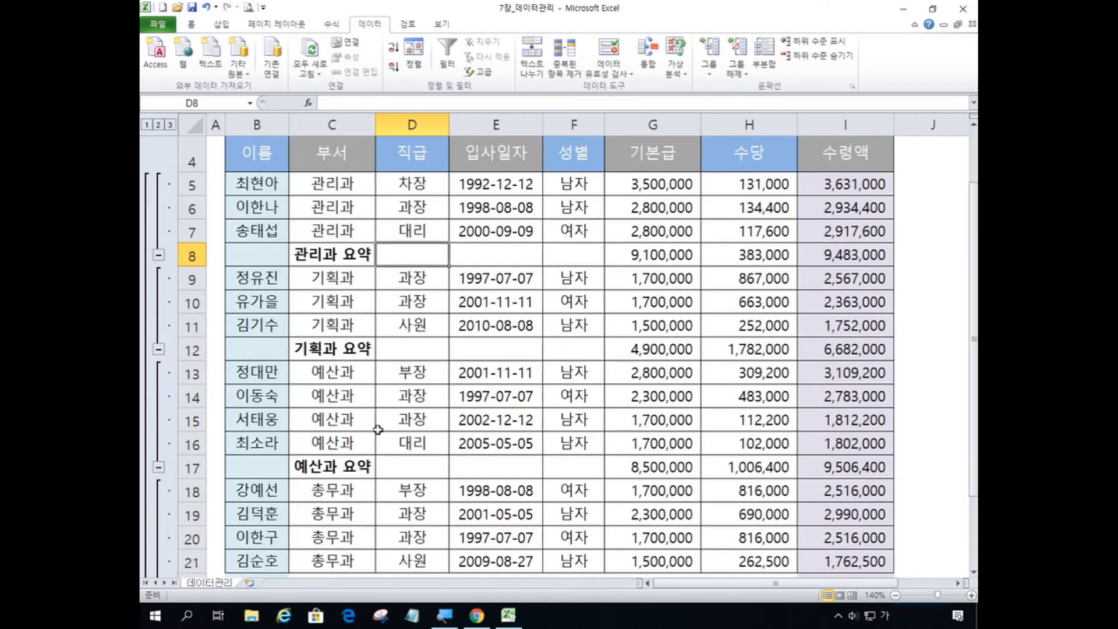
scroll(404, 464, "down", 1)
scroll(404, 464, "down", 1)
scroll(405, 464, "up", 2)
left_click(669, 255)
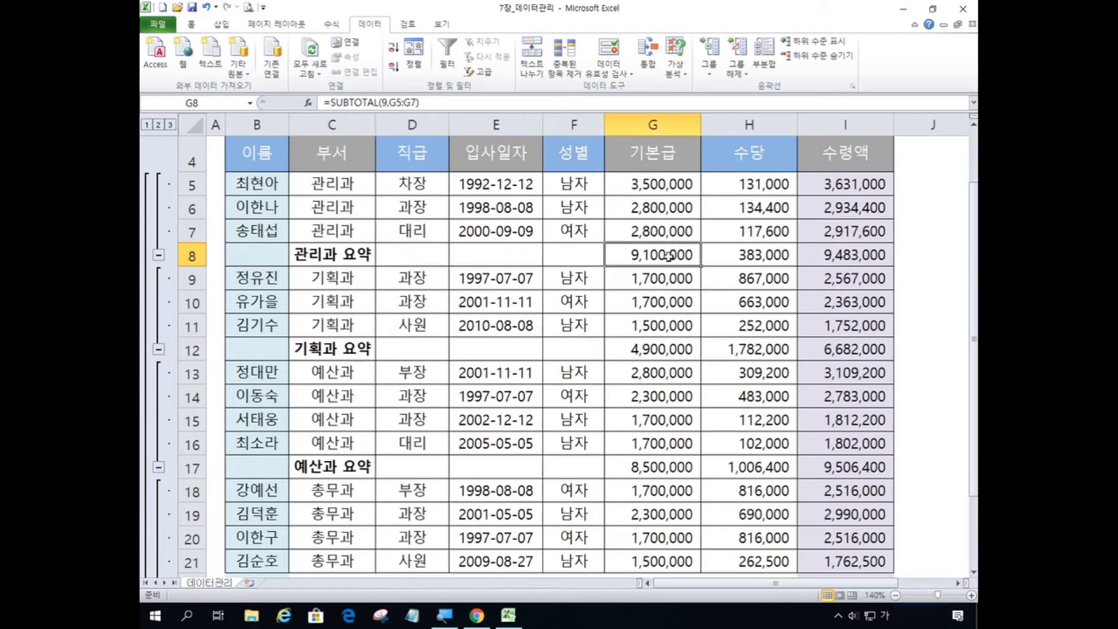
double_click(770, 255)
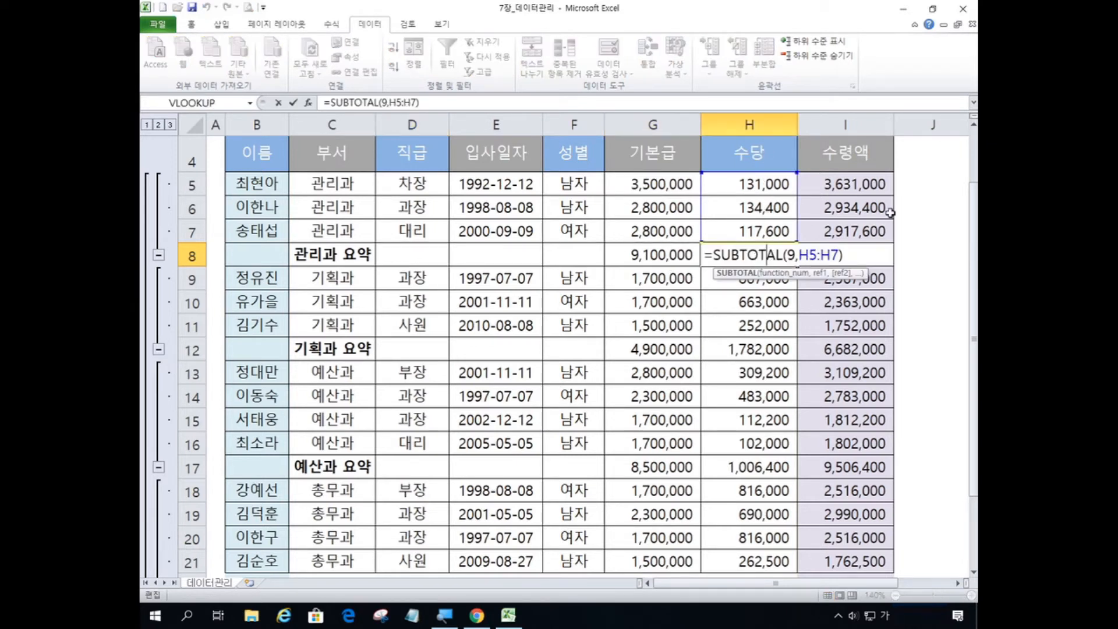
left_click(929, 225)
left_click(862, 257)
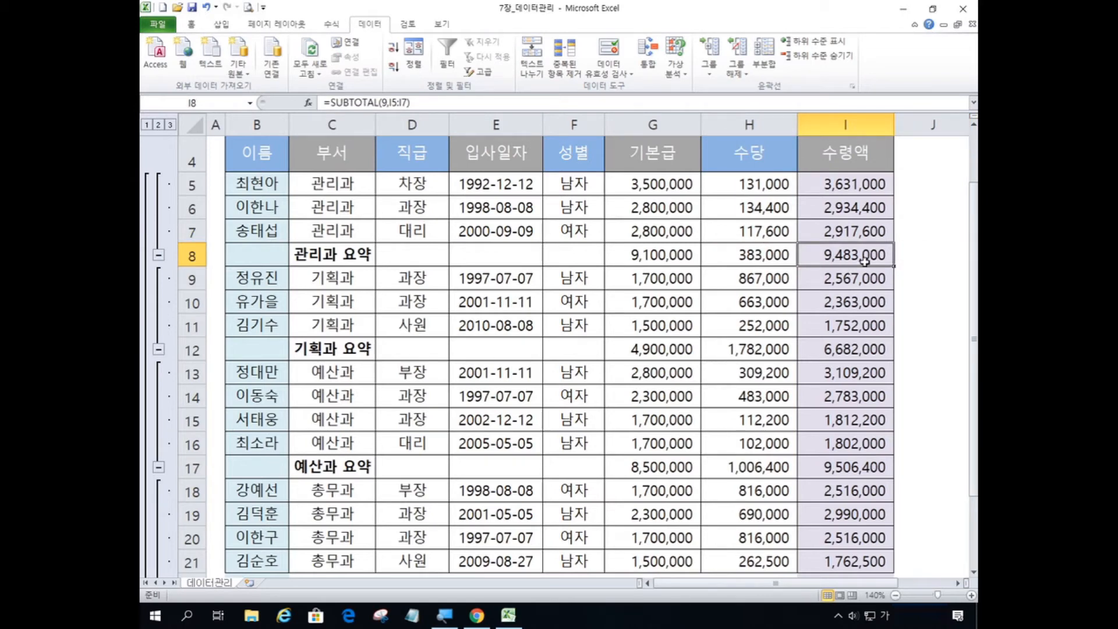
- Check the 기획과, 예산과 and 총무과 summary rows and the 총합계 row
scroll(859, 253, "down", 2)
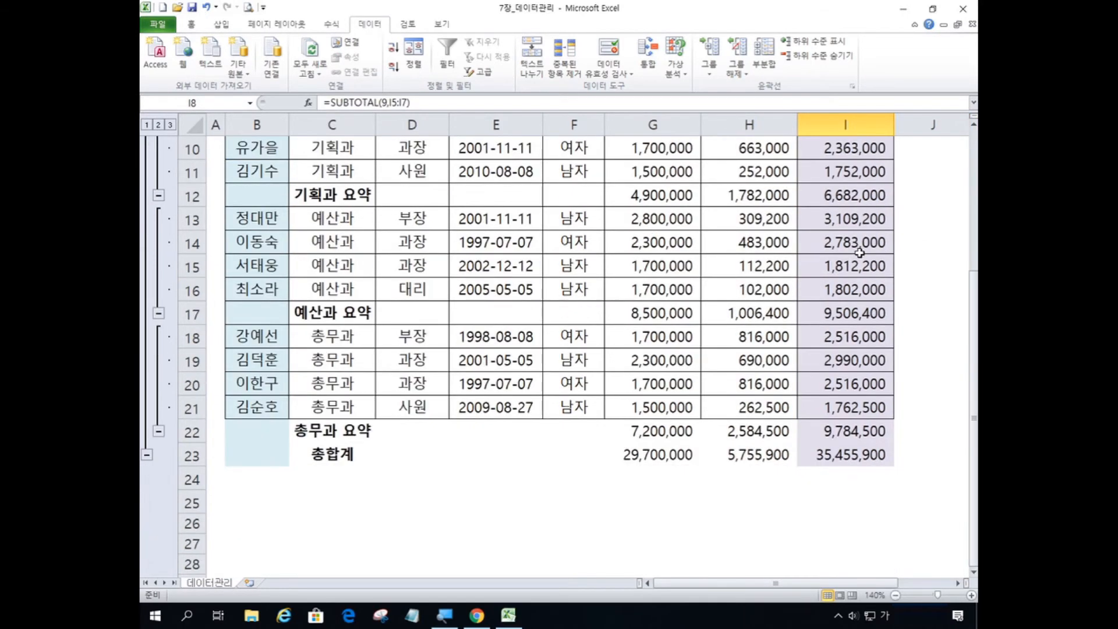
scroll(690, 257, "up", 2)
scroll(354, 277, "down", 2)
left_click(343, 195)
left_click(324, 312)
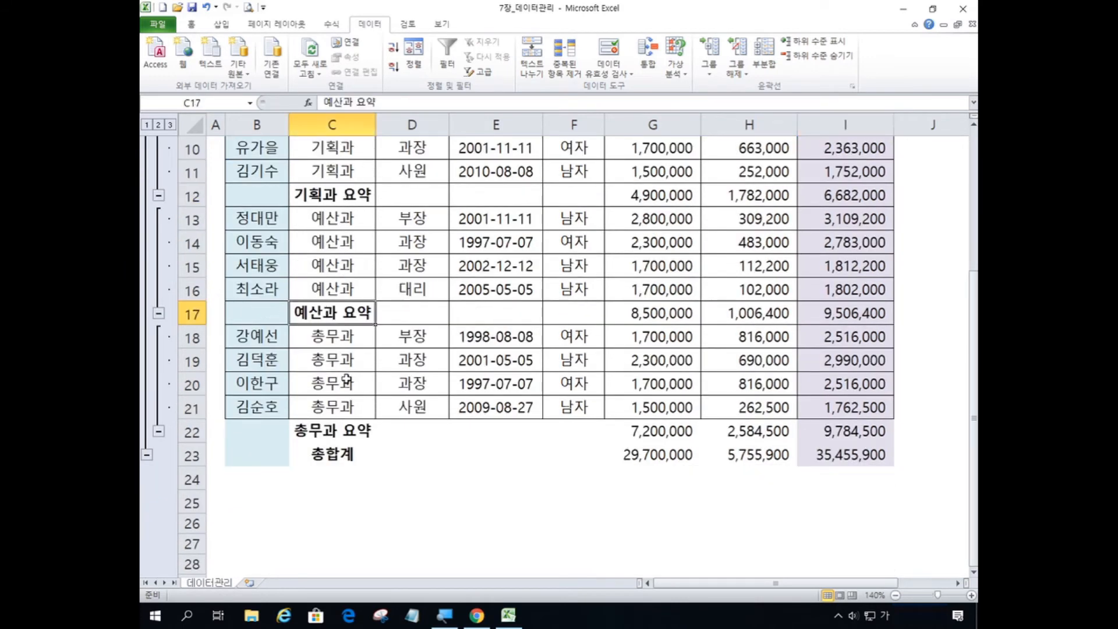
left_click(341, 428)
scroll(341, 425, "down", 2)
left_click(333, 313)
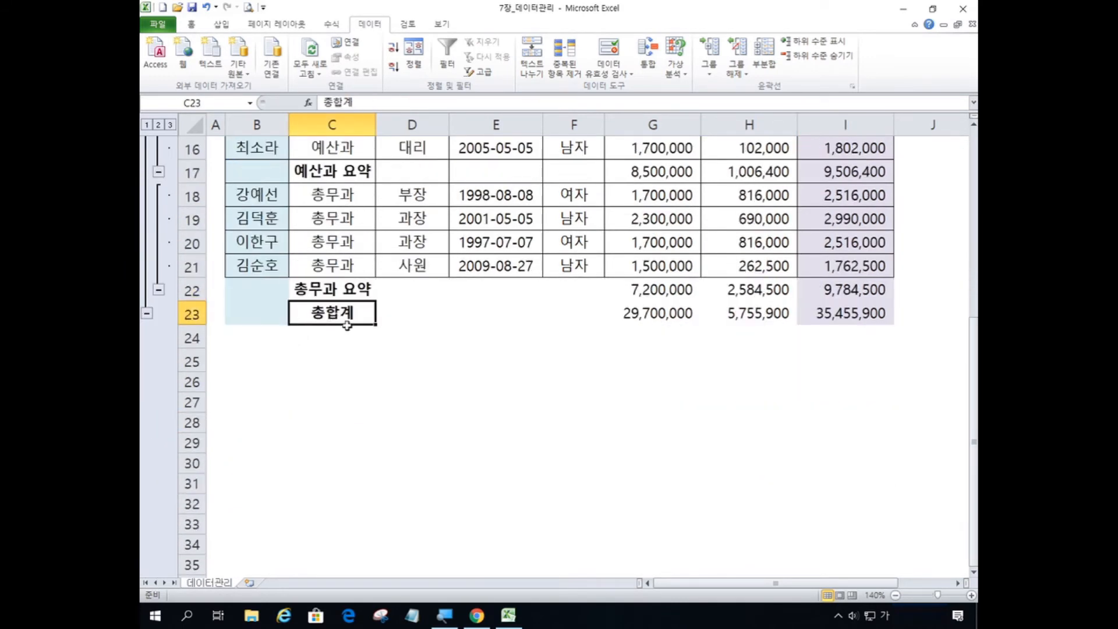
- Reopen the subtotal settings for the department-grouped table and change the function to 개수
scroll(606, 336, "up", 5)
scroll(639, 337, "down", 4)
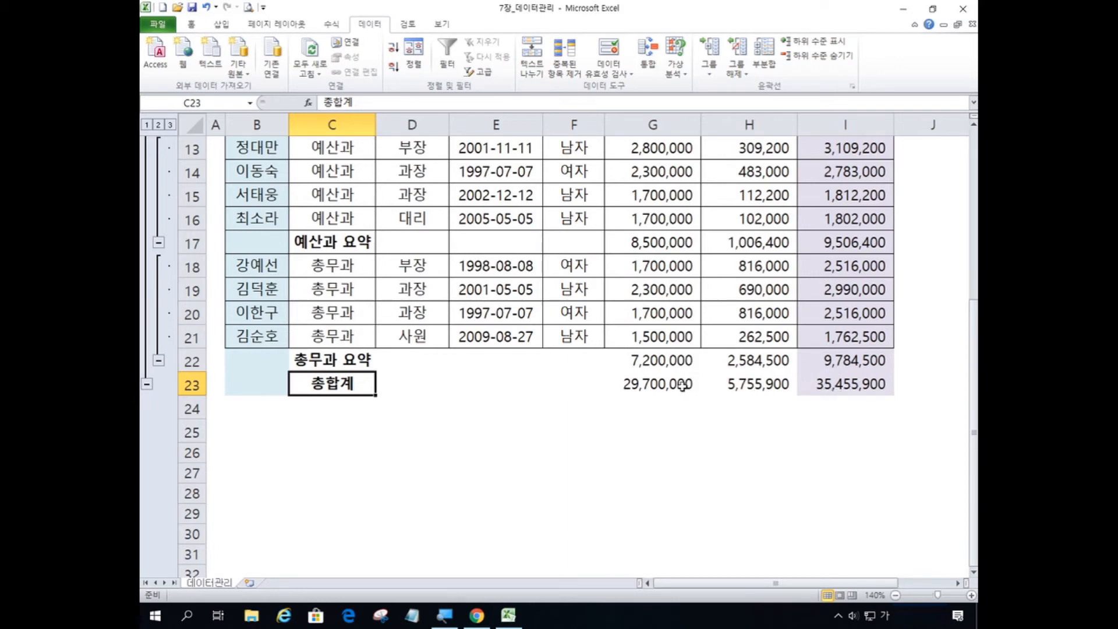
scroll(665, 371, "up", 4)
left_click(371, 302)
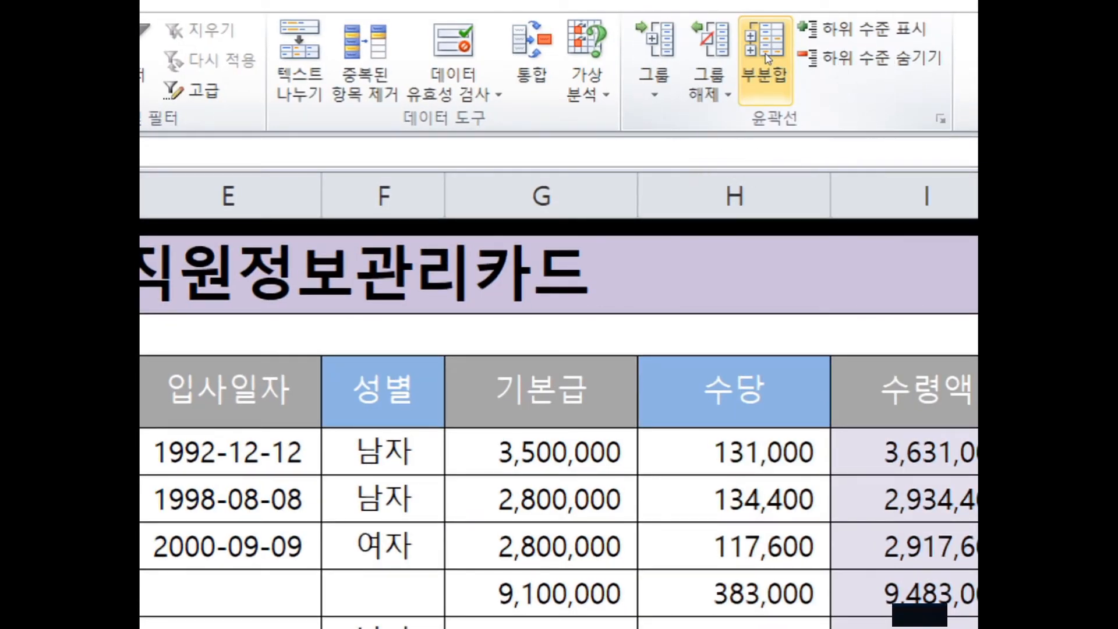
left_click(767, 58)
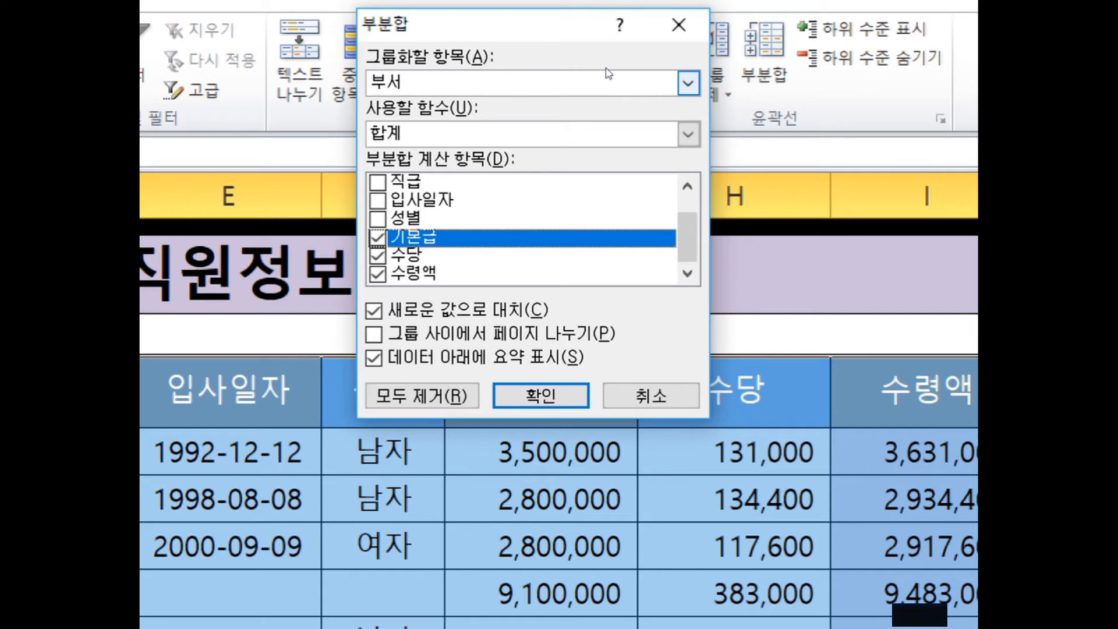
left_click(618, 125)
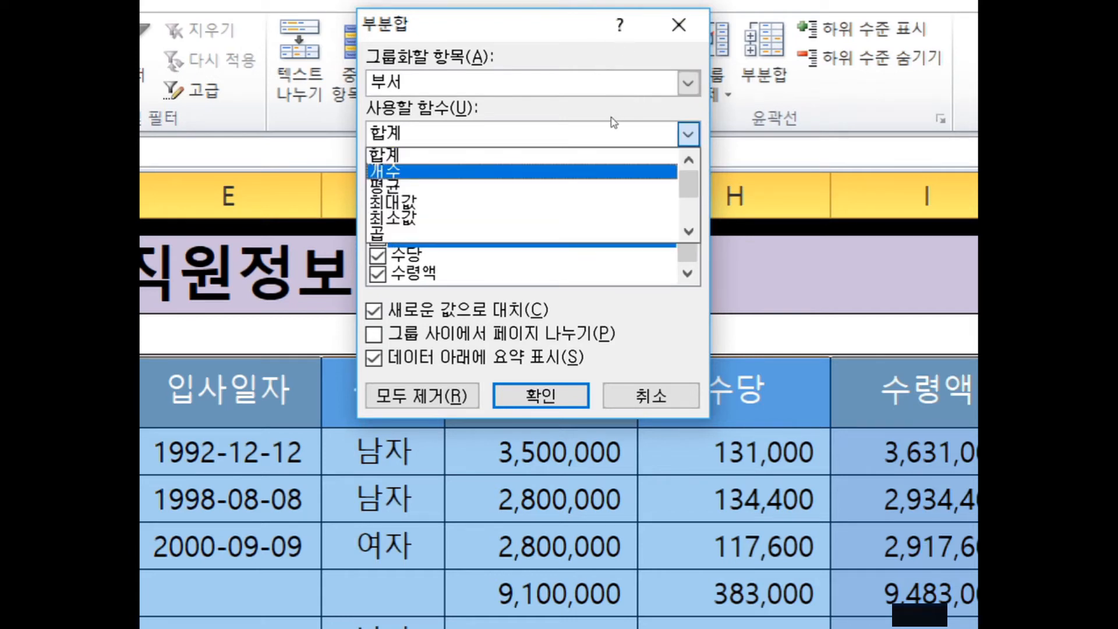
key("Return")
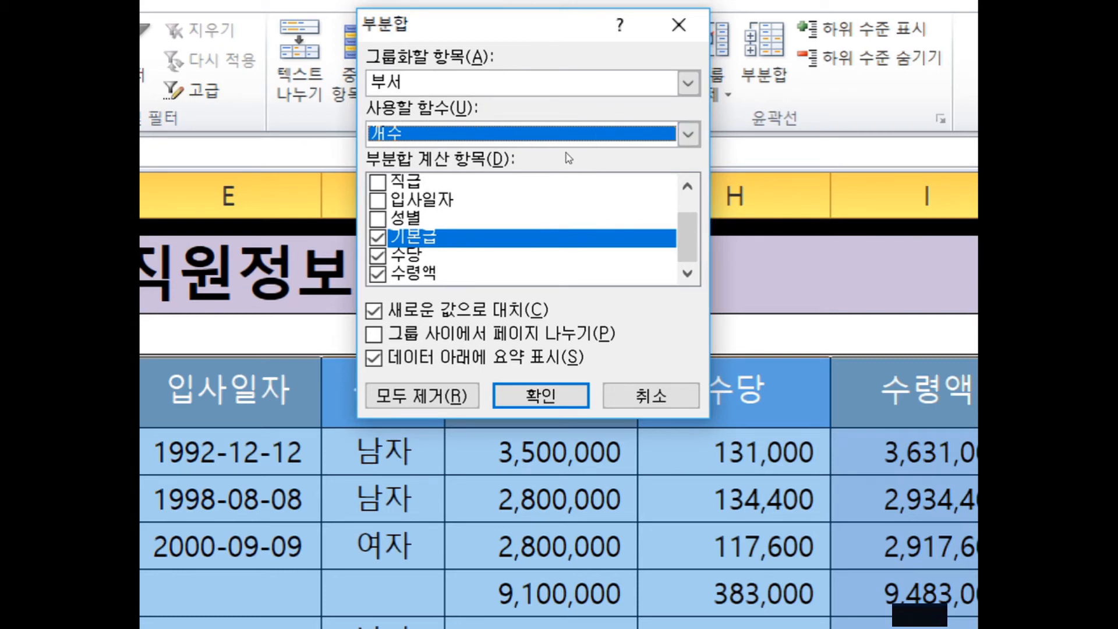
- Remove 기본급, 수당 and 수령액 from the items used in the 개수 subtotal
key("Tab")
key("space")
key("Down")
key("space")
key("Down")
key("space")
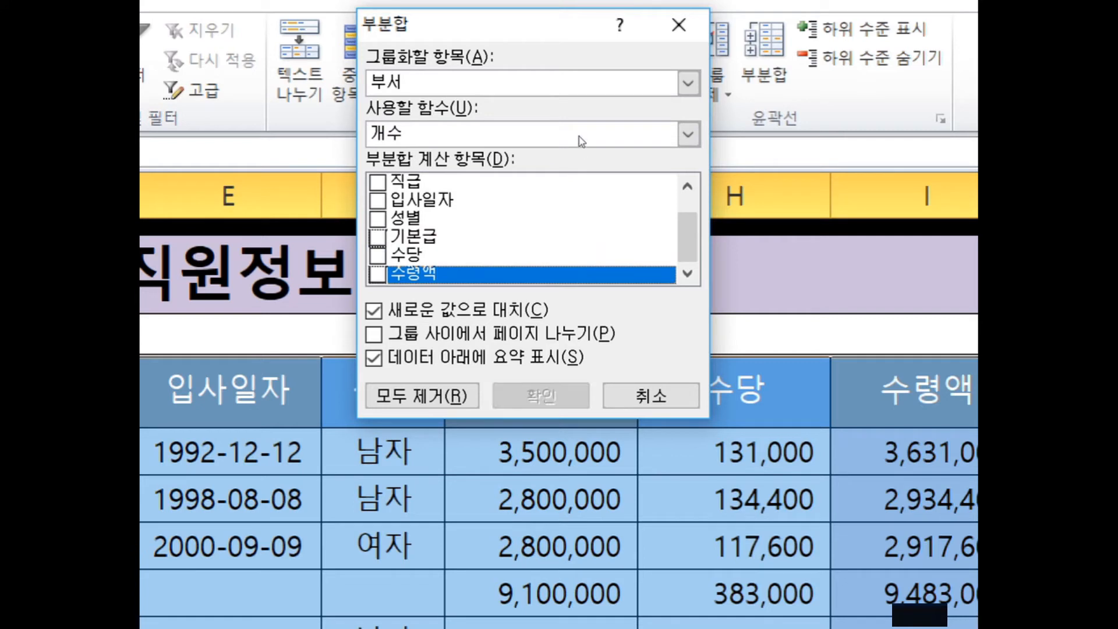
- Choose 직급 as the only counted item and apply the subtotal, replacing the existing department sums
key("Up")
key("Up")
key("Up")
key("Up")
key("Up")
key("space")
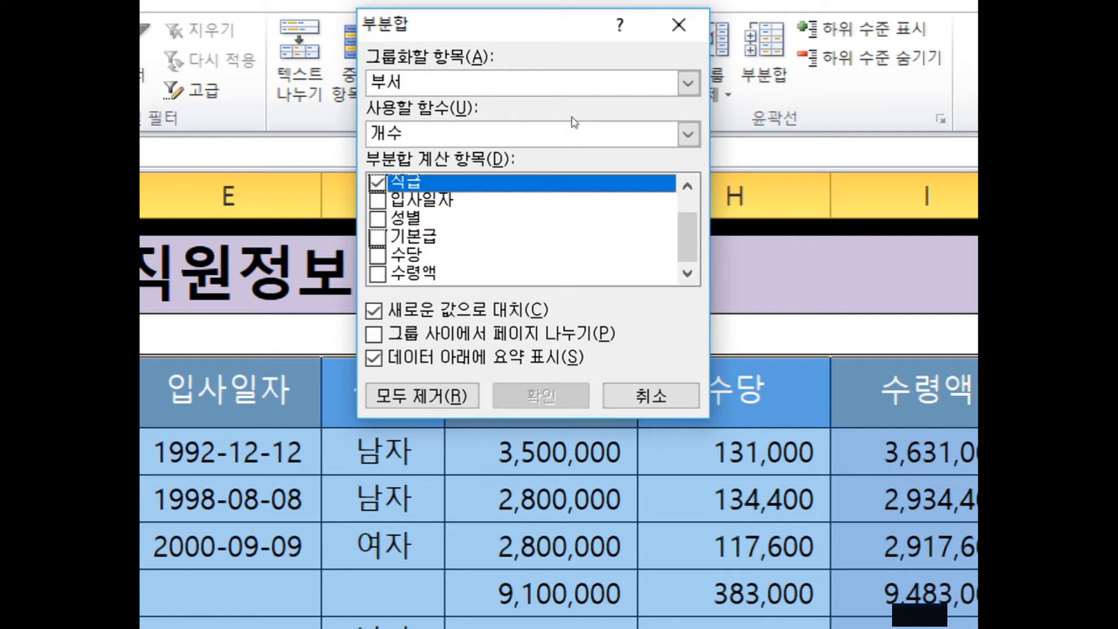
left_click_drag(686, 220, 685, 202)
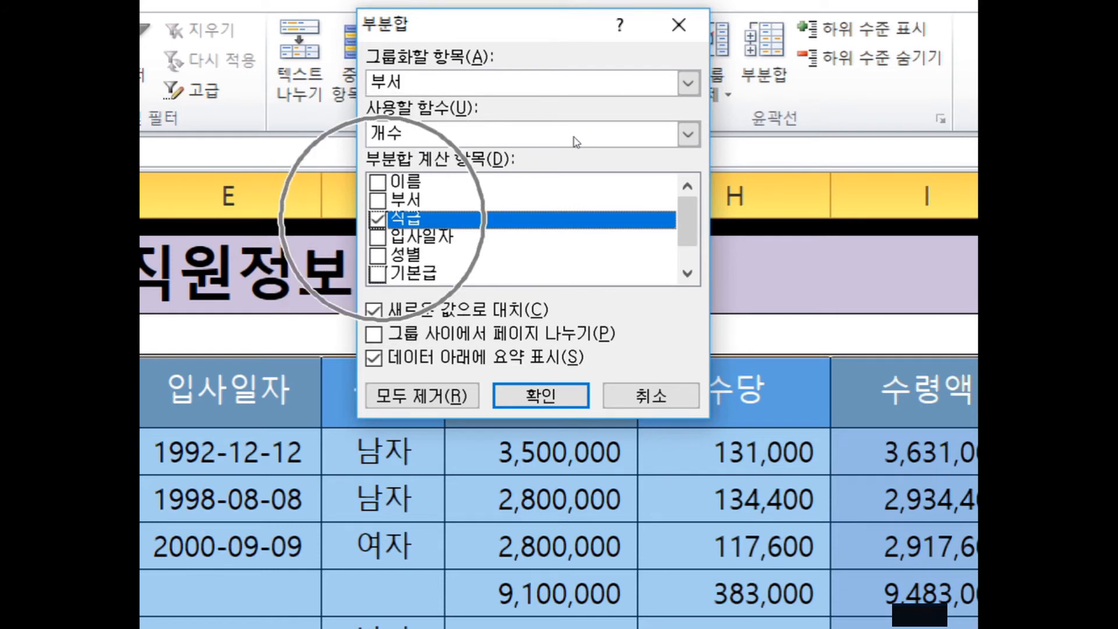
scroll(613, 153, "down", 1)
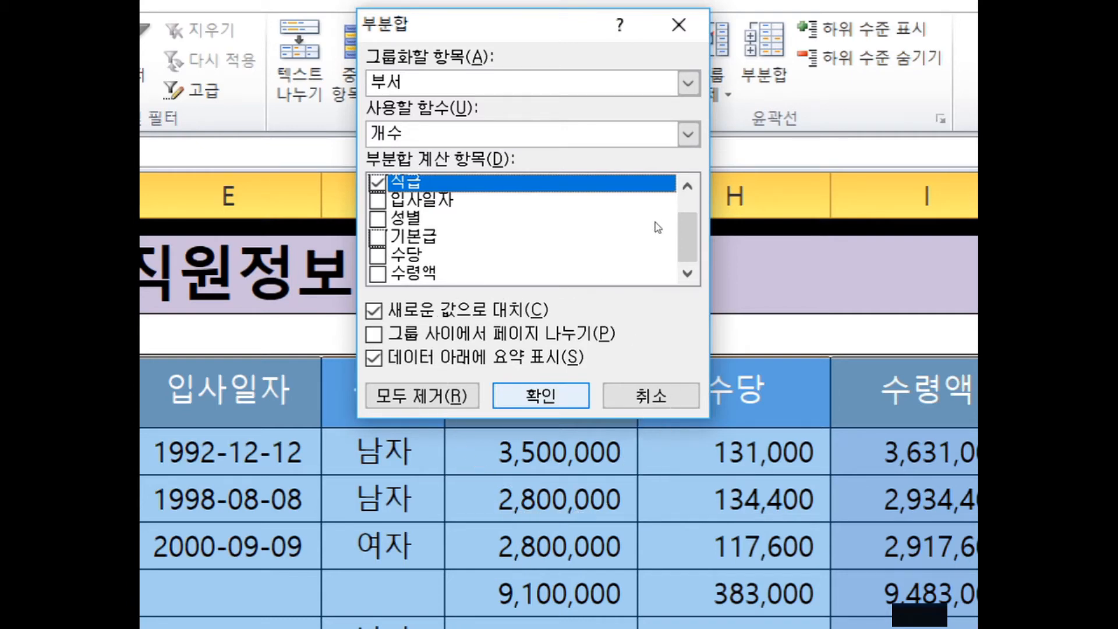
key("Return")
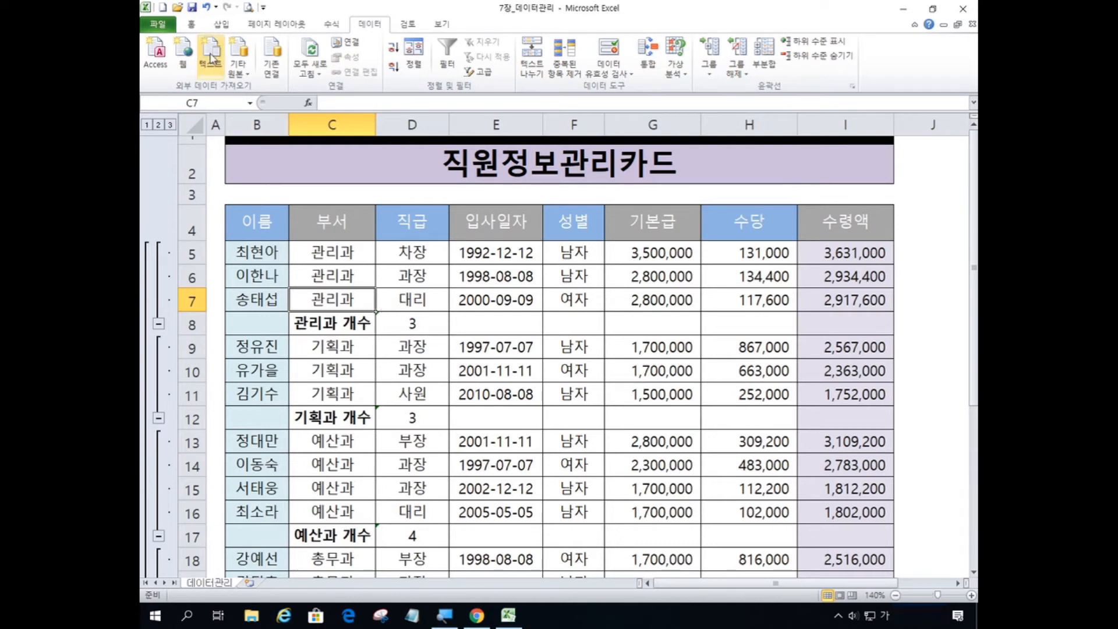
- Undo the applied subtotals and select a single cell inside the employee table
left_click(207, 8)
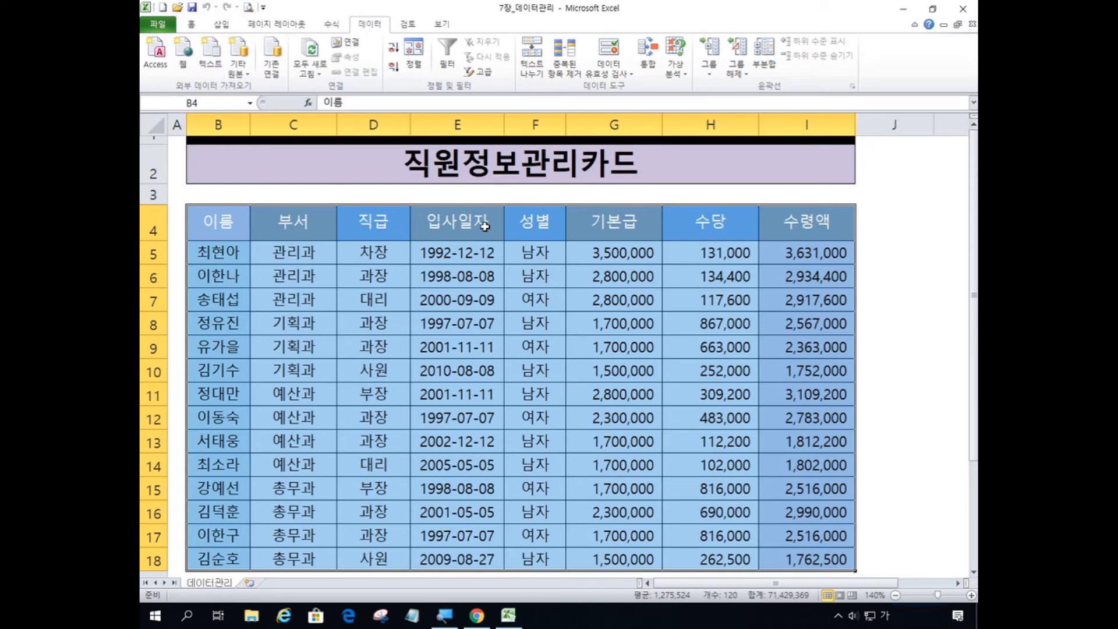
left_click(413, 258)
left_click(359, 257)
left_click(400, 318)
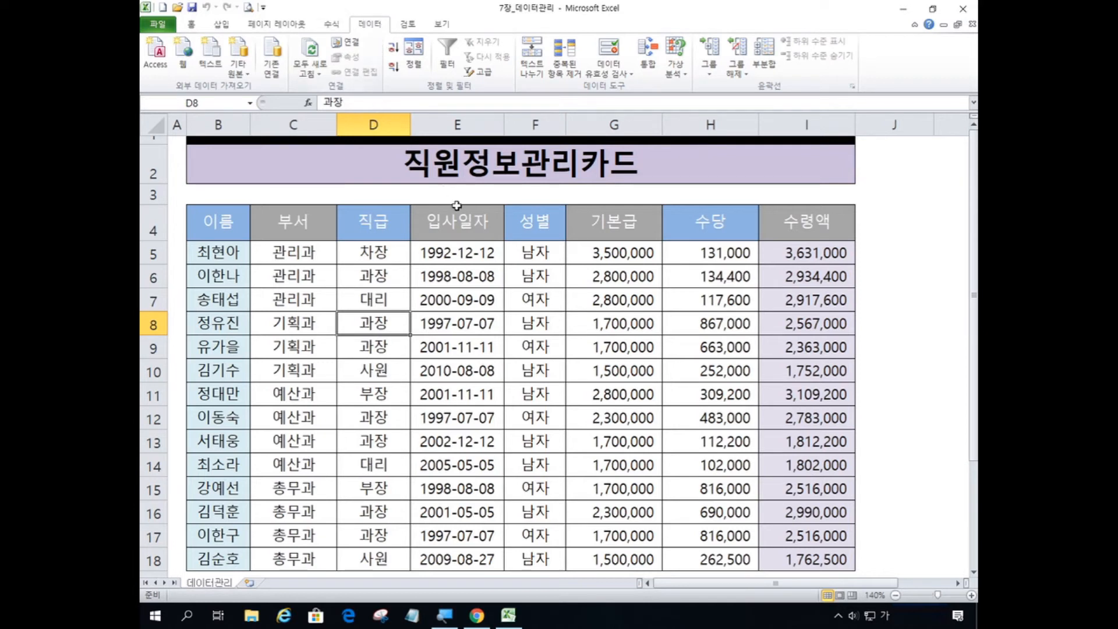
left_click(426, 296)
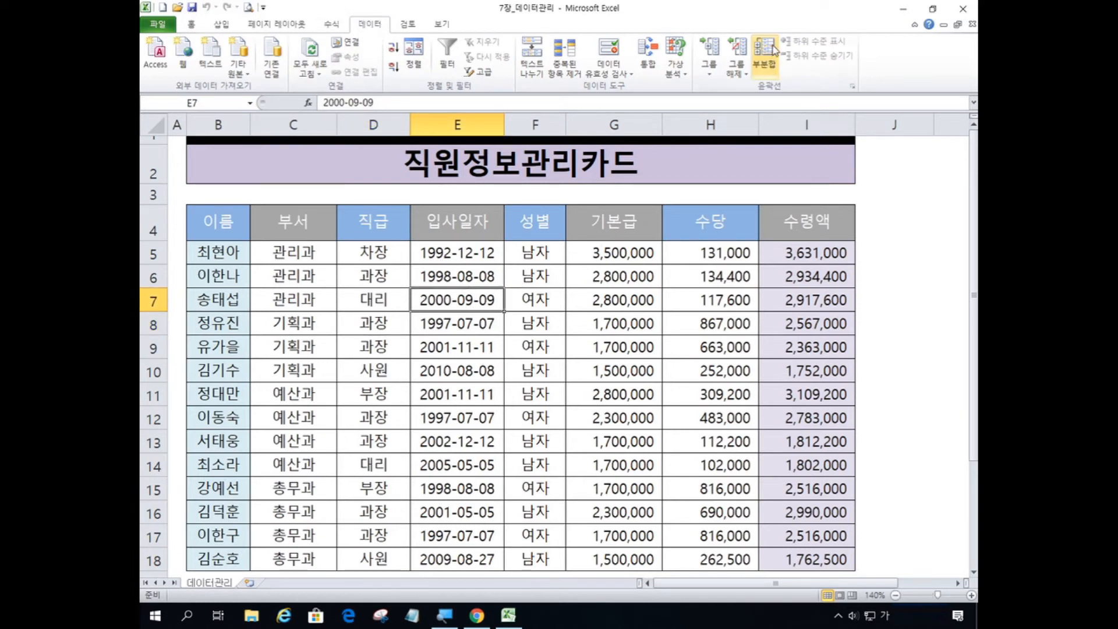
- Start a new subtotal grouped by 부서 and set its function to 합계
key("ctrl")
key("ctrl")
key("ctrl")
left_click(764, 57)
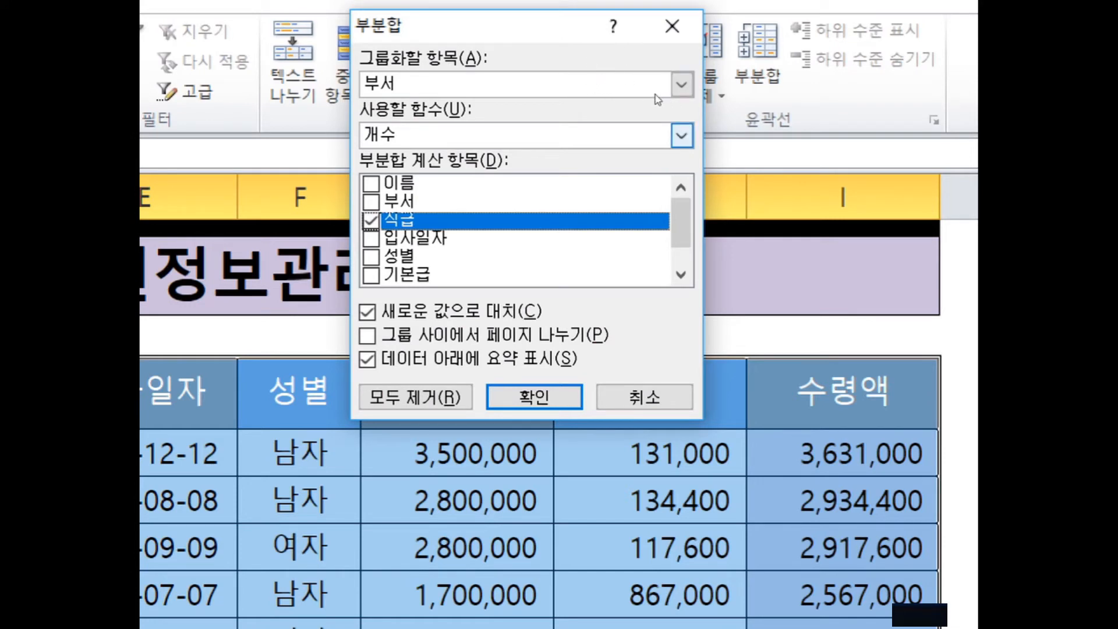
left_click(679, 135)
left_click(592, 155)
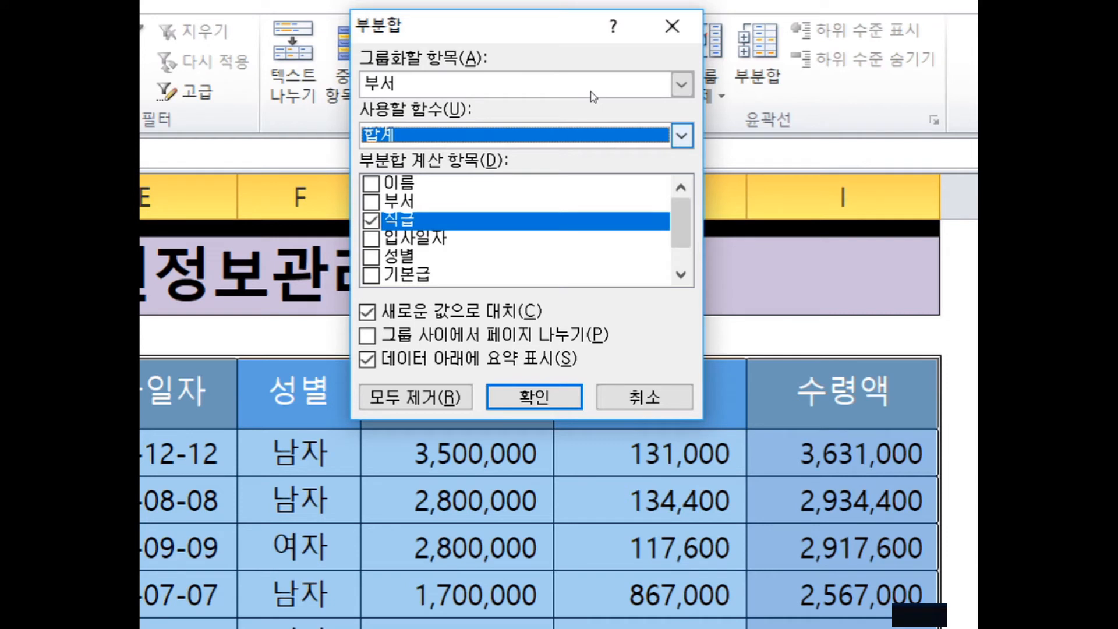
- Replace 직급 with 기본급, 수당 and 수령액 as the summed items and apply the subtotal
left_click(371, 221)
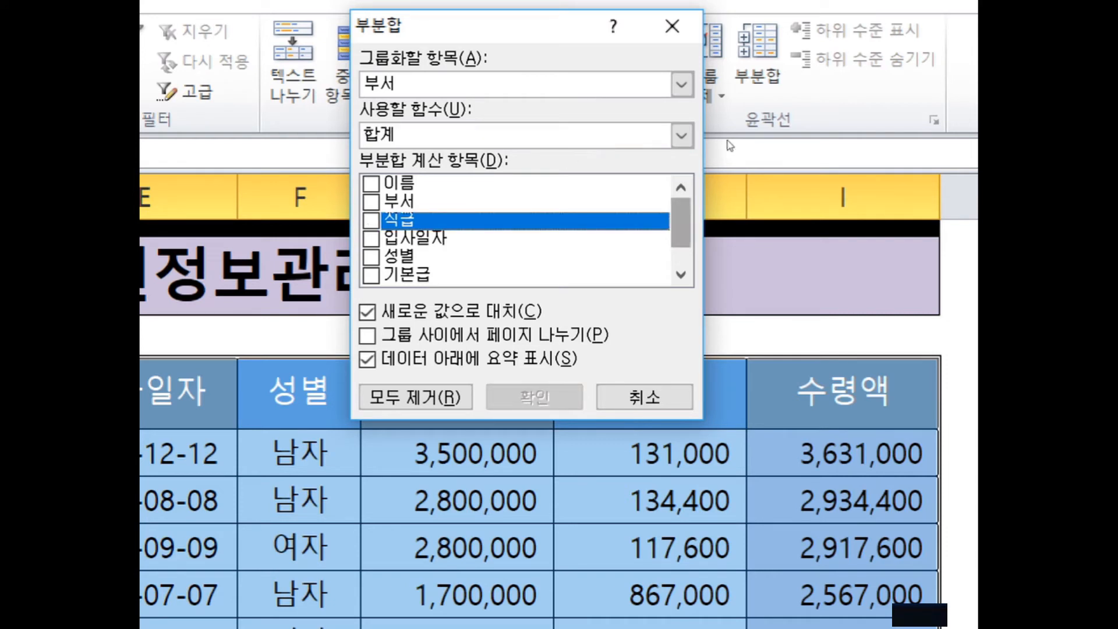
scroll(524, 230, "down", 1)
left_click(371, 238)
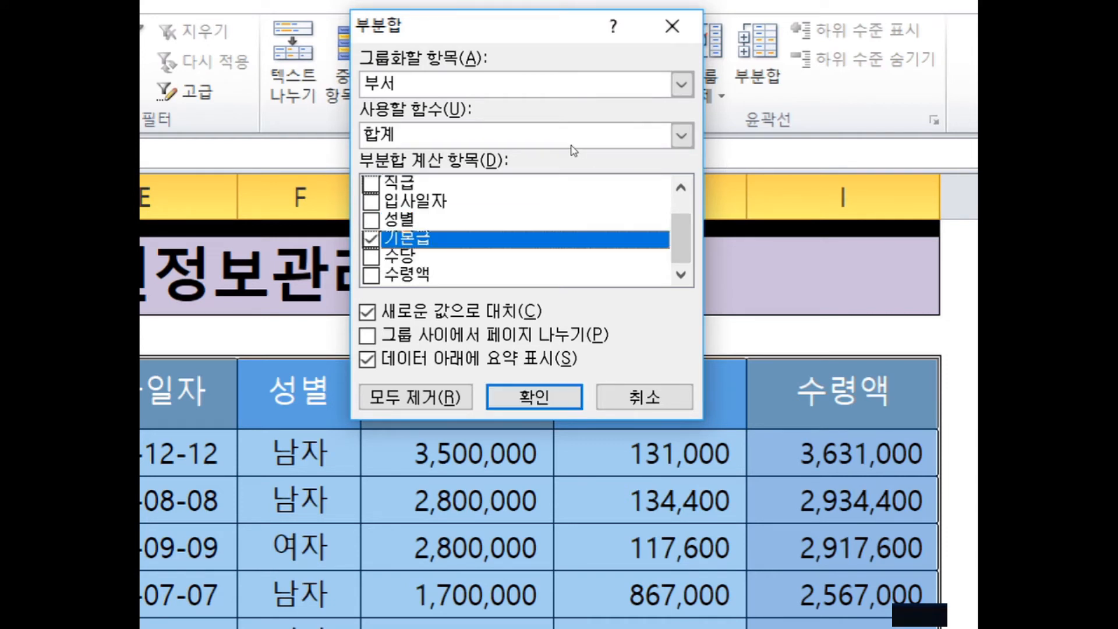
left_click(371, 256)
left_click(371, 275)
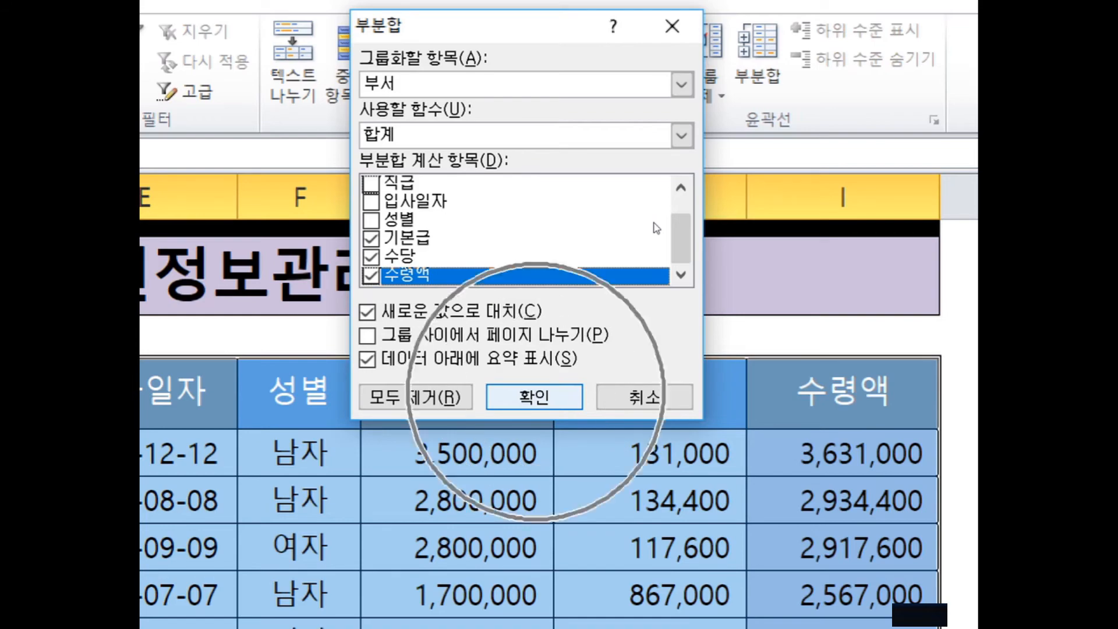
key("Return")
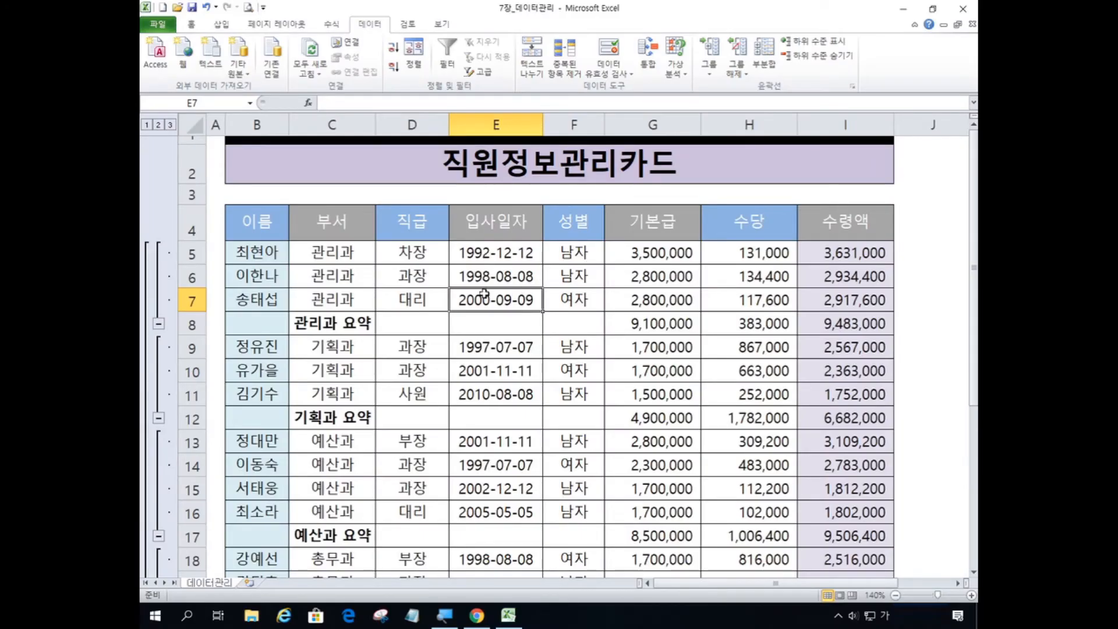
- Check the department 요약 rows and the 총합계 row down to the end of the table
left_click(344, 329)
left_click(347, 409)
scroll(347, 414, "down", 3)
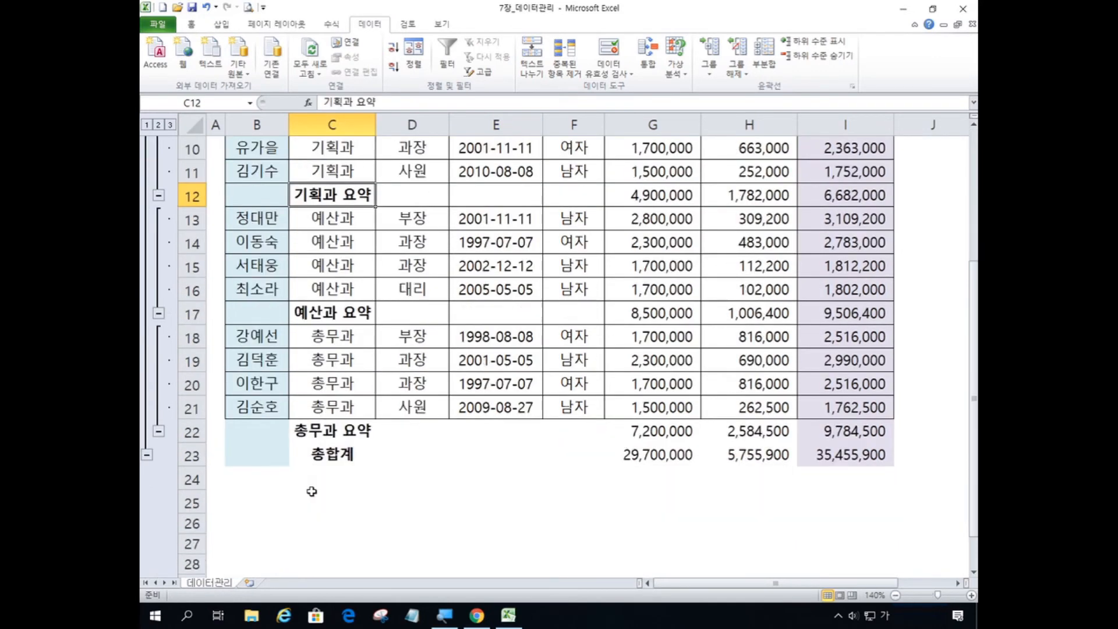
scroll(312, 490, "down", 3)
scroll(314, 488, "up", 6)
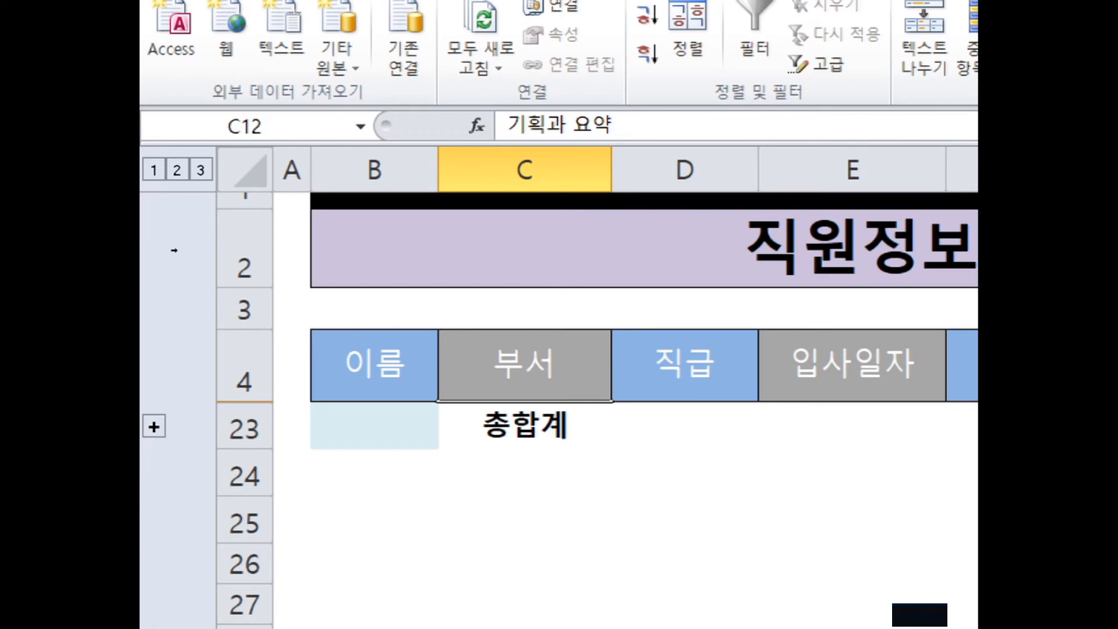
- View only the department summaries at outline level 2 and restore the full detail at level 3
left_click(177, 170)
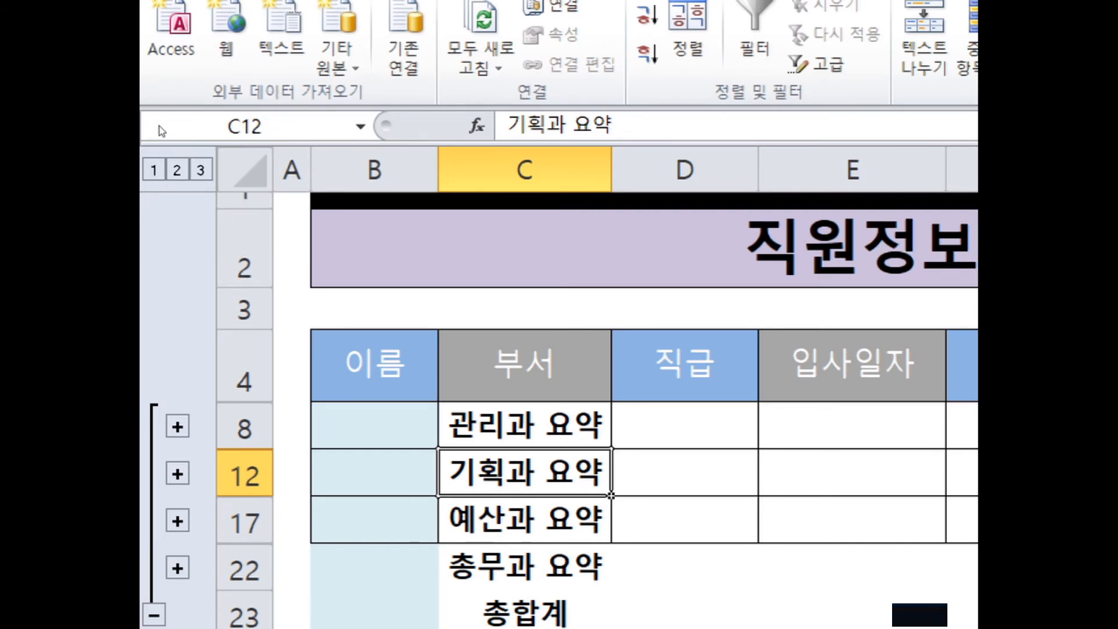
left_click(200, 170)
scroll(366, 257, "down", 8)
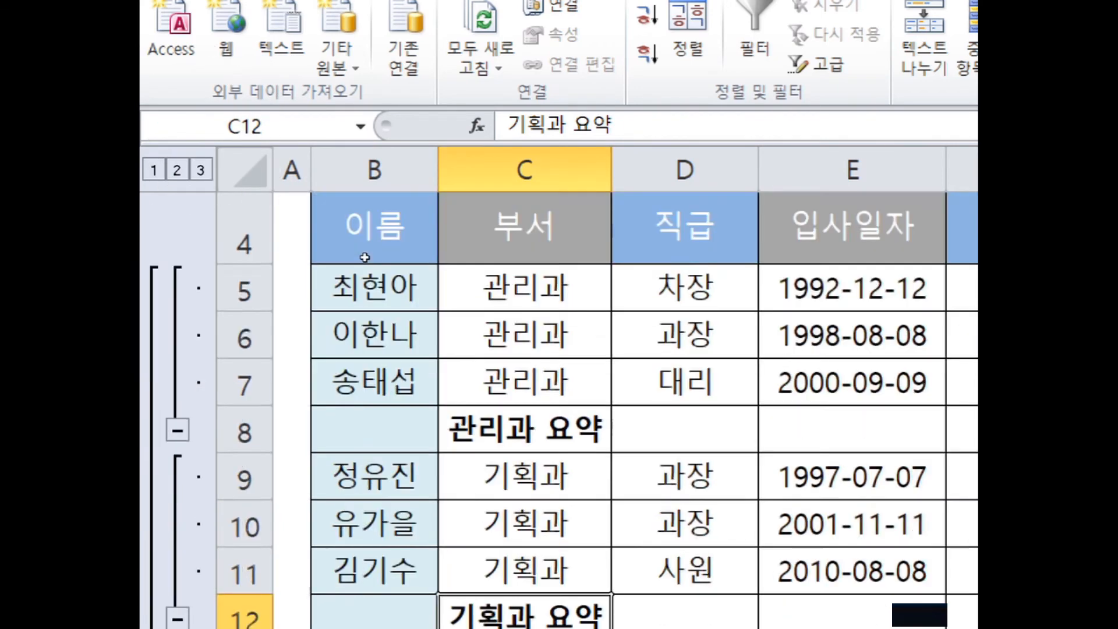
scroll(367, 257, "up", 4)
scroll(365, 258, "up", 4)
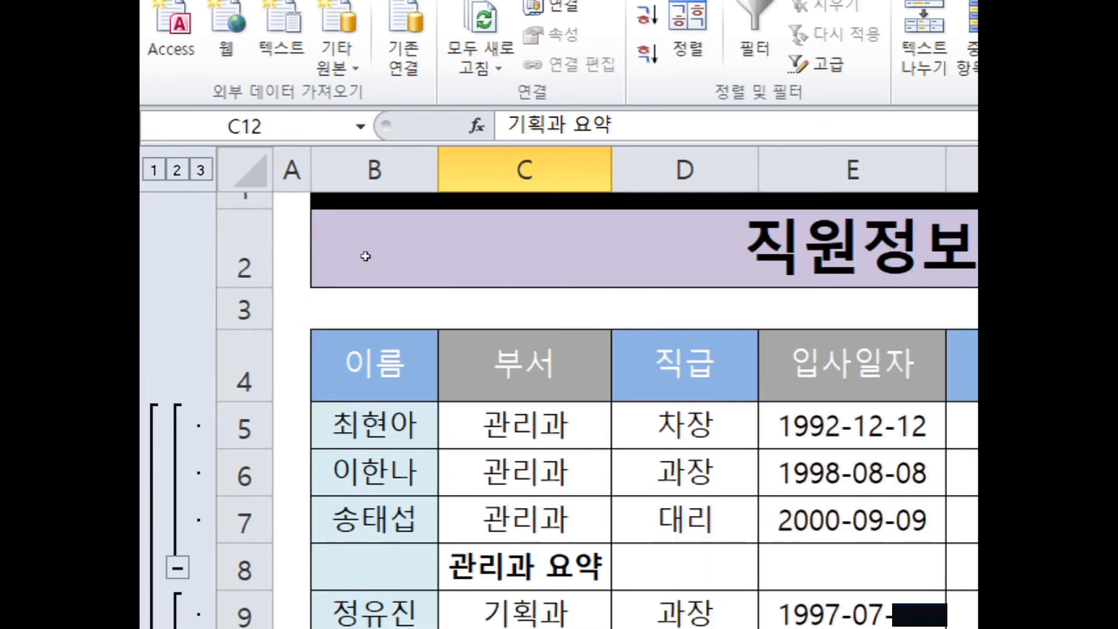
scroll(366, 256, "down", 1)
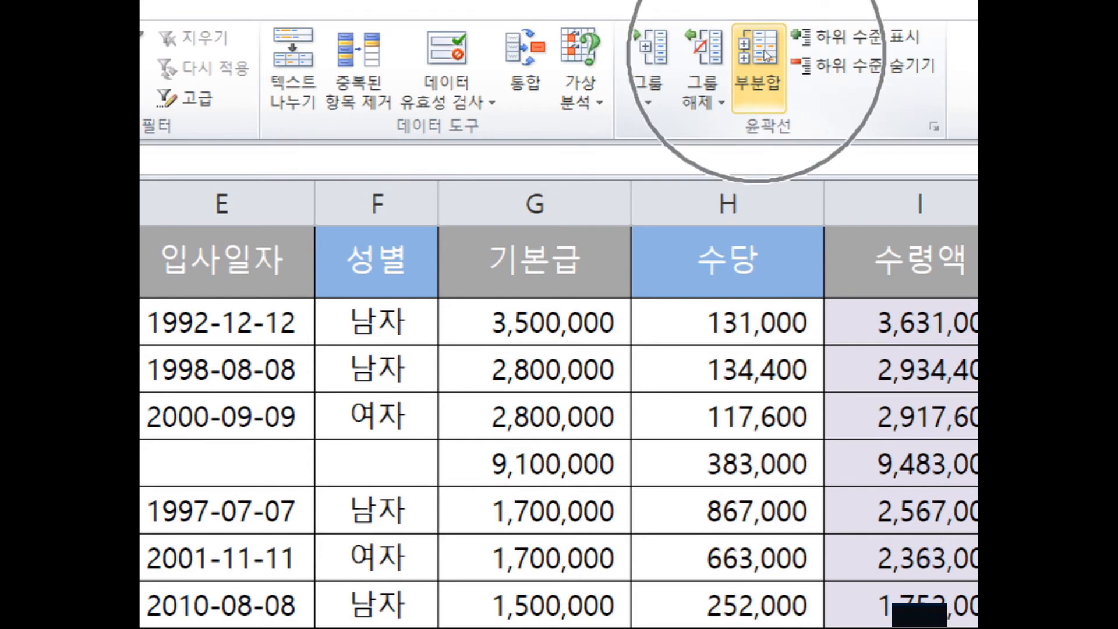
- Open the subtotal settings again for a second subtotal by 부서 and set the function to 개수
left_click(768, 55)
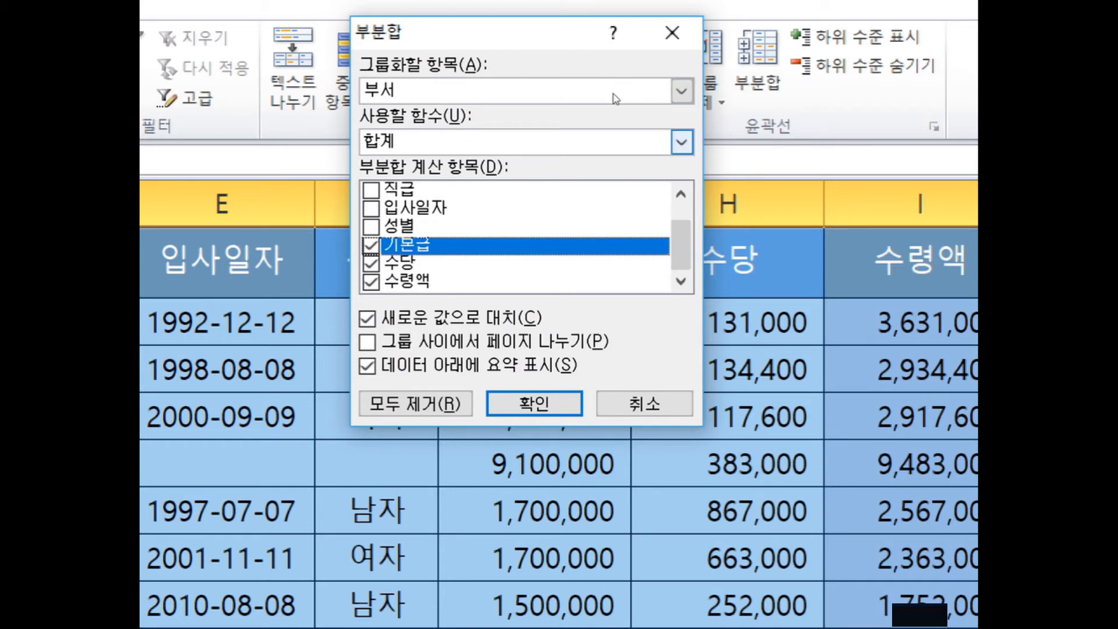
left_click(593, 142)
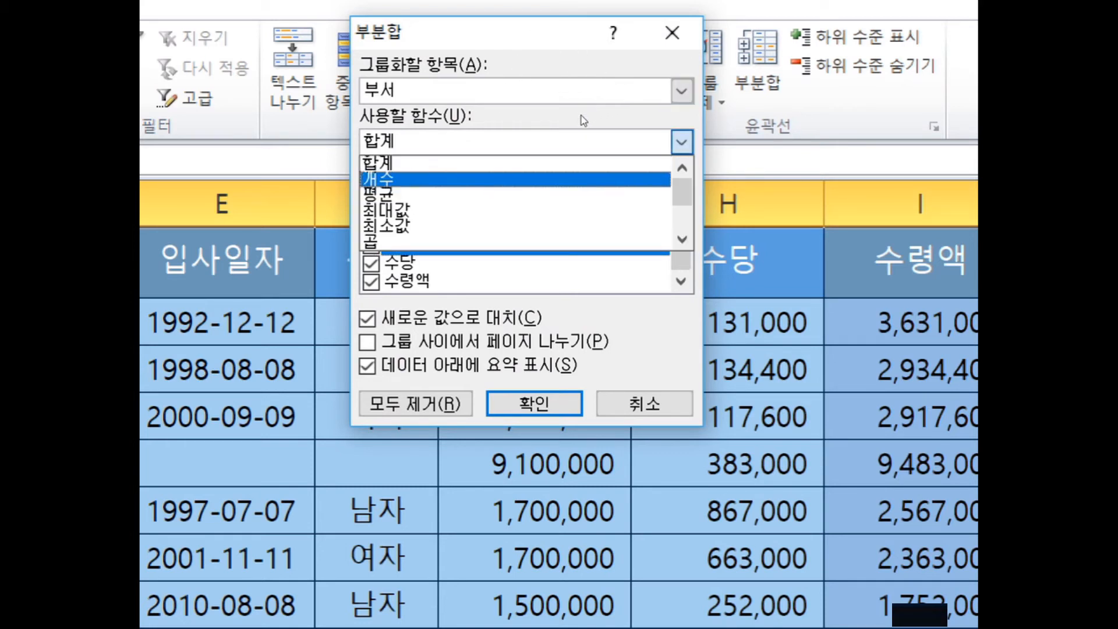
left_click(582, 180)
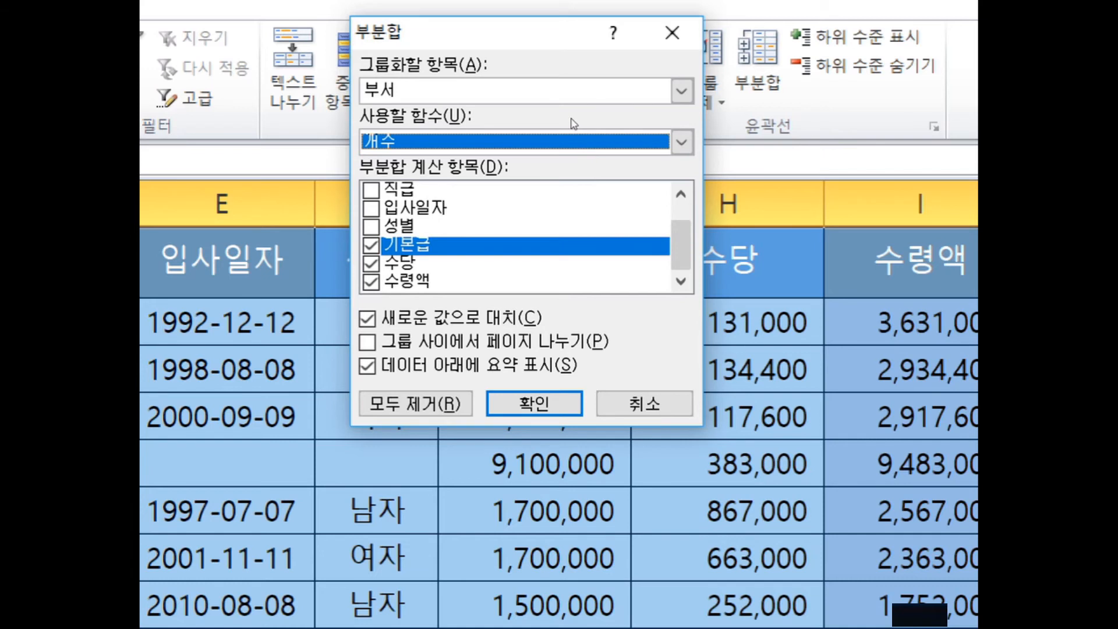
- Count 직급 instead of the three pay columns, turn off 새로운 값으로 대치 and apply the subtotal alongside the existing sums
left_click(574, 191)
left_click(574, 245)
left_click(574, 263)
left_click(574, 281)
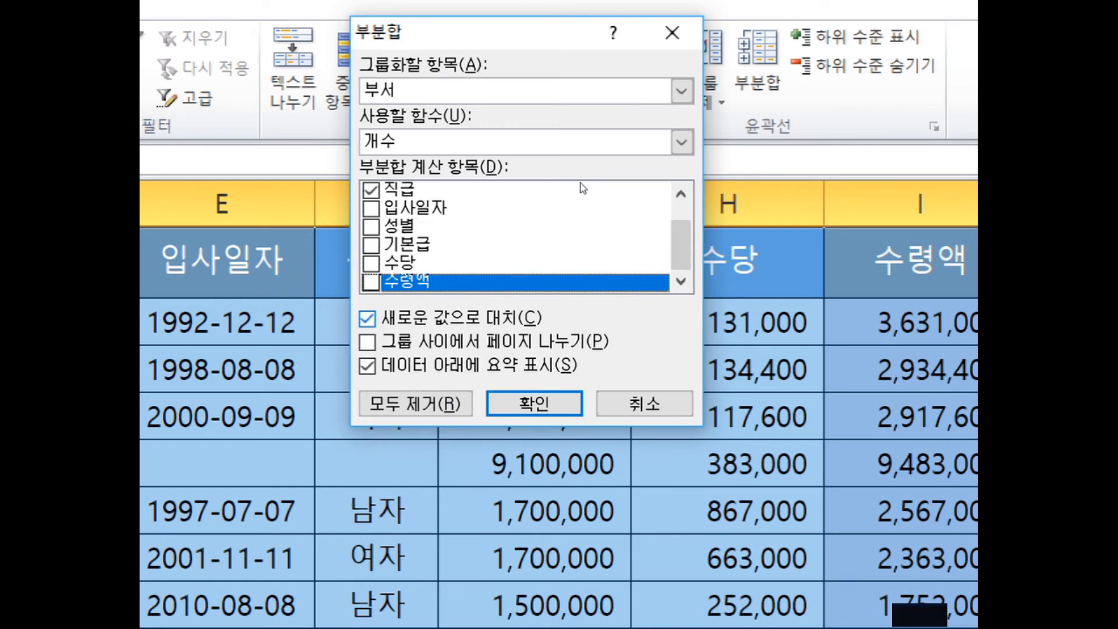
key("alt+c")
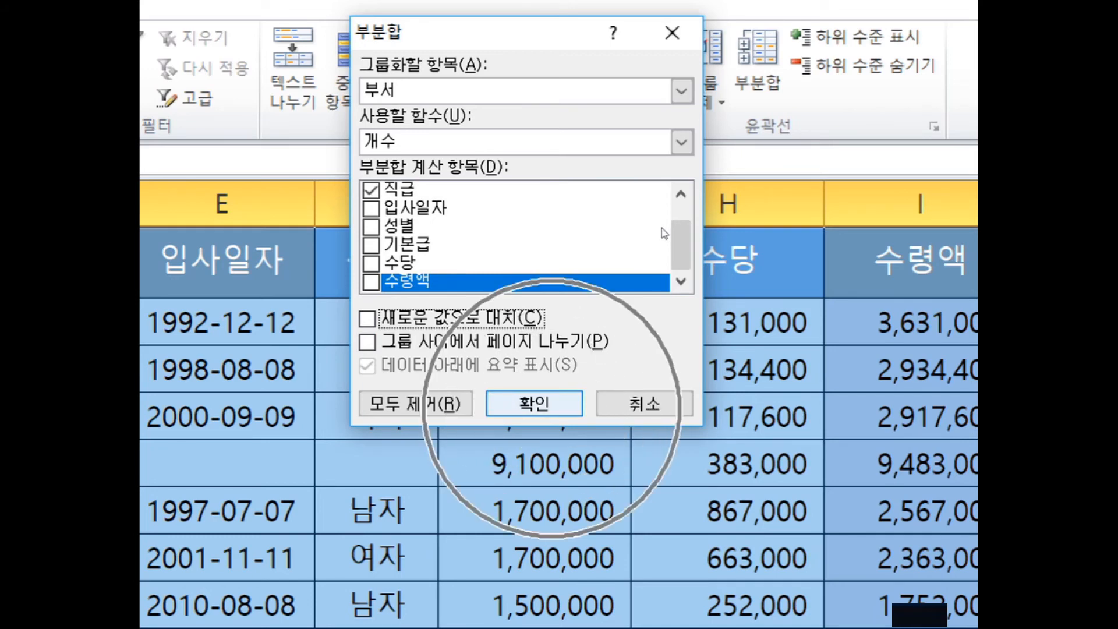
key("Return")
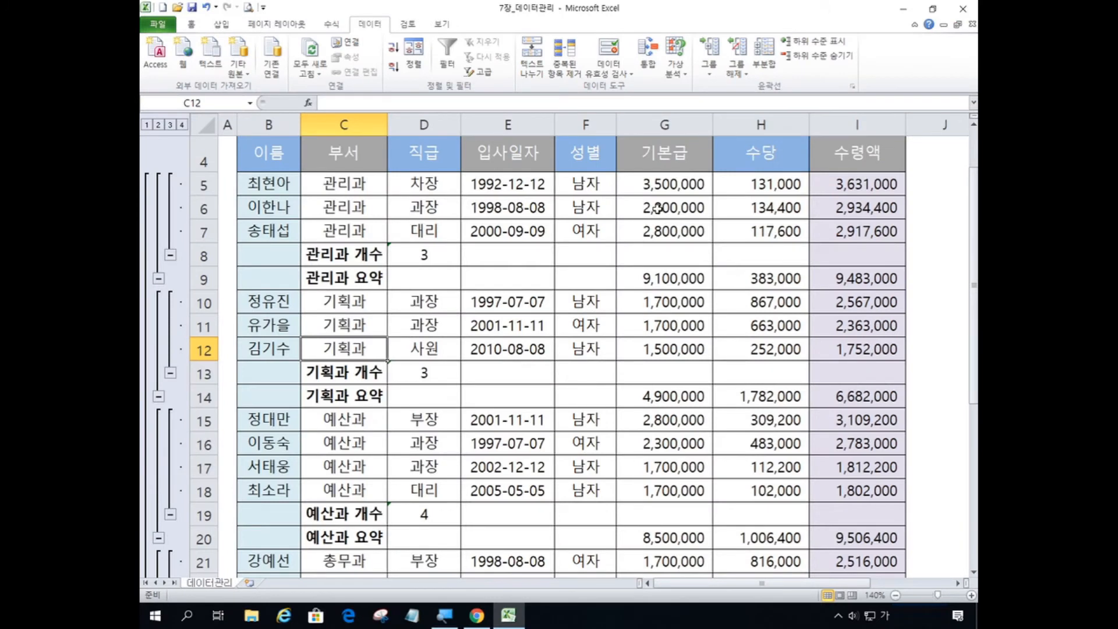
- Compare the 개수 and 요약 rows of each department and check the 전체 개수 and 총합계 rows
left_click(353, 282)
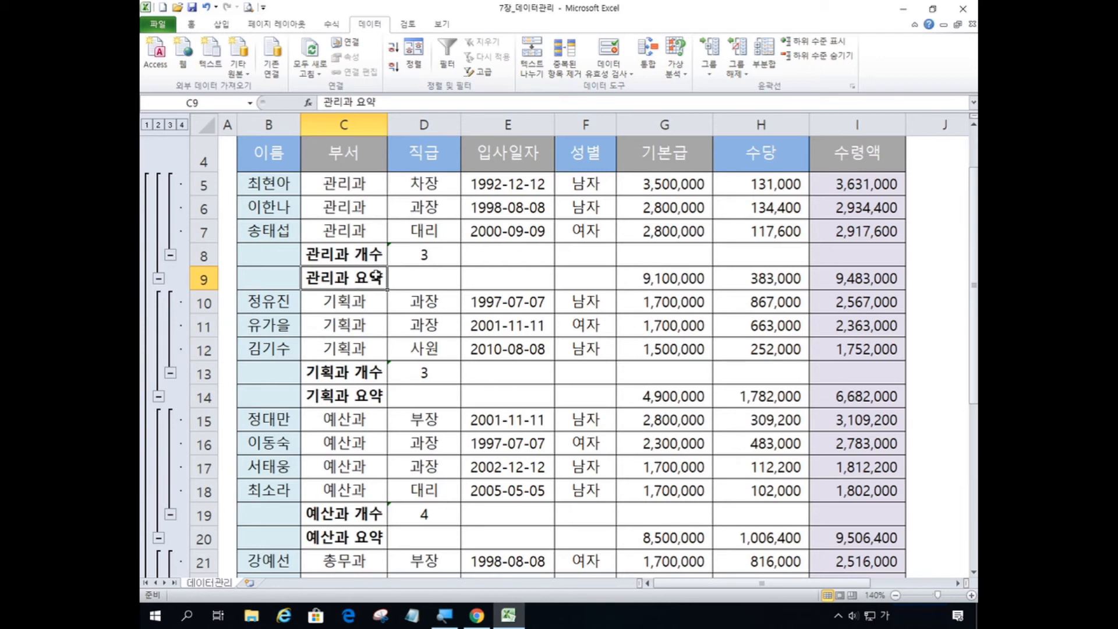
left_click(347, 256)
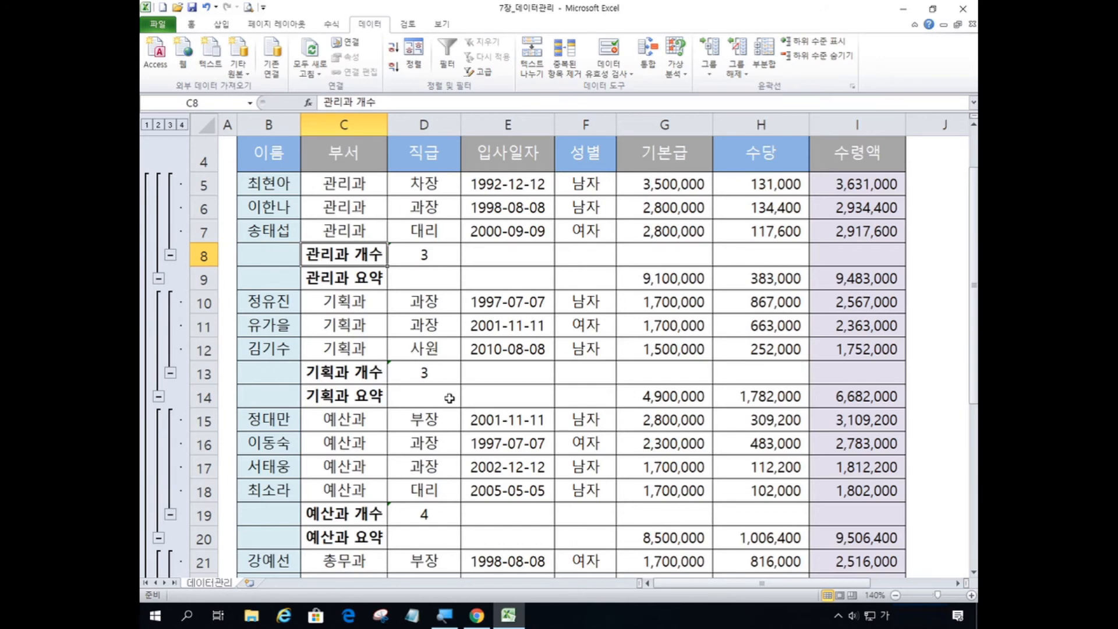
scroll(451, 466, "down", 1)
scroll(436, 499, "down", 3)
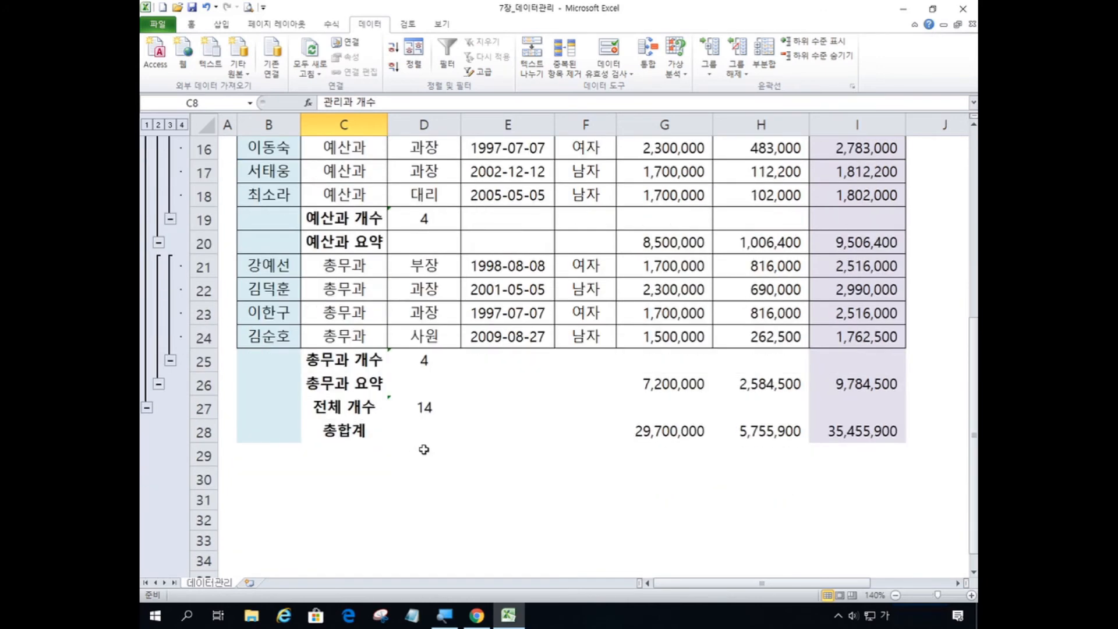
scroll(425, 446, "up", 5)
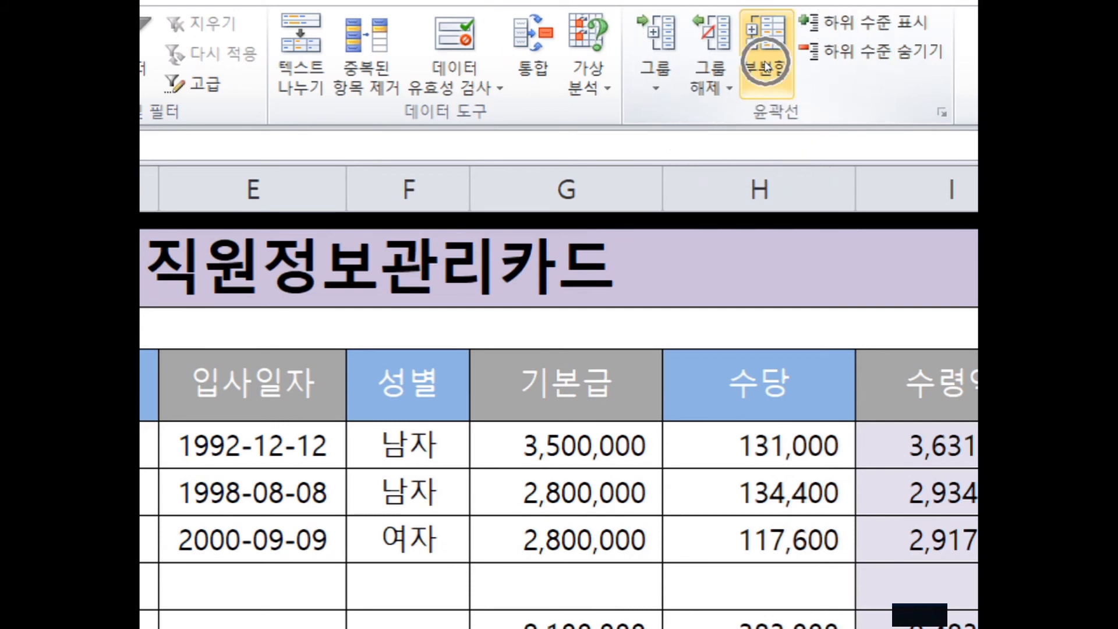
- Open the subtotal settings for a third subtotal by 부서, set the function to 평균 and deselect 직급
left_click(767, 67)
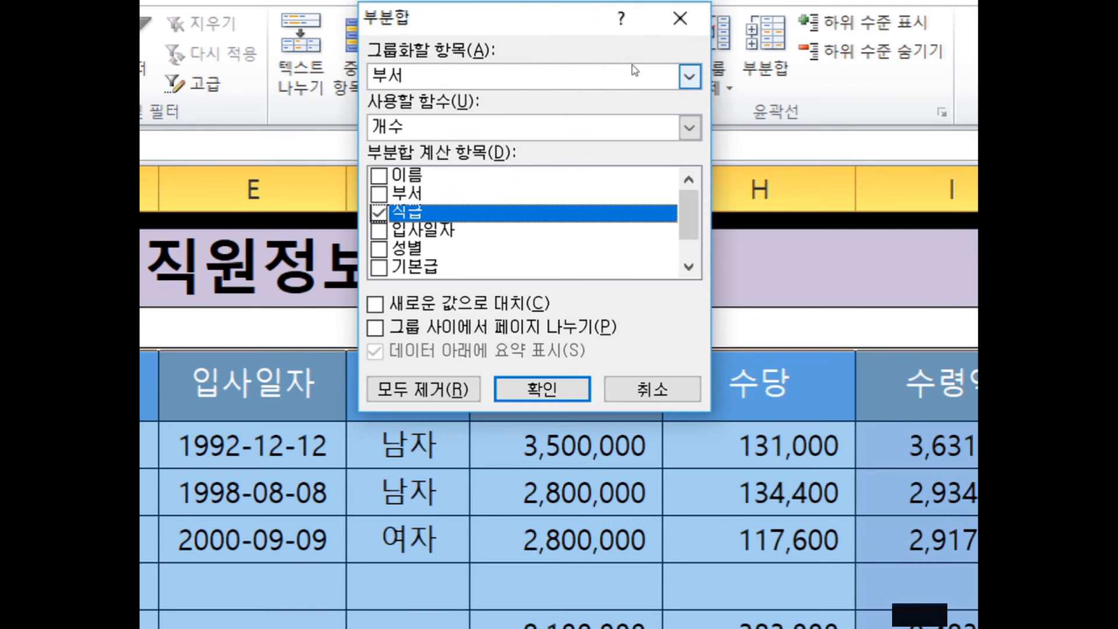
left_click(608, 121)
key("Down")
key("Return")
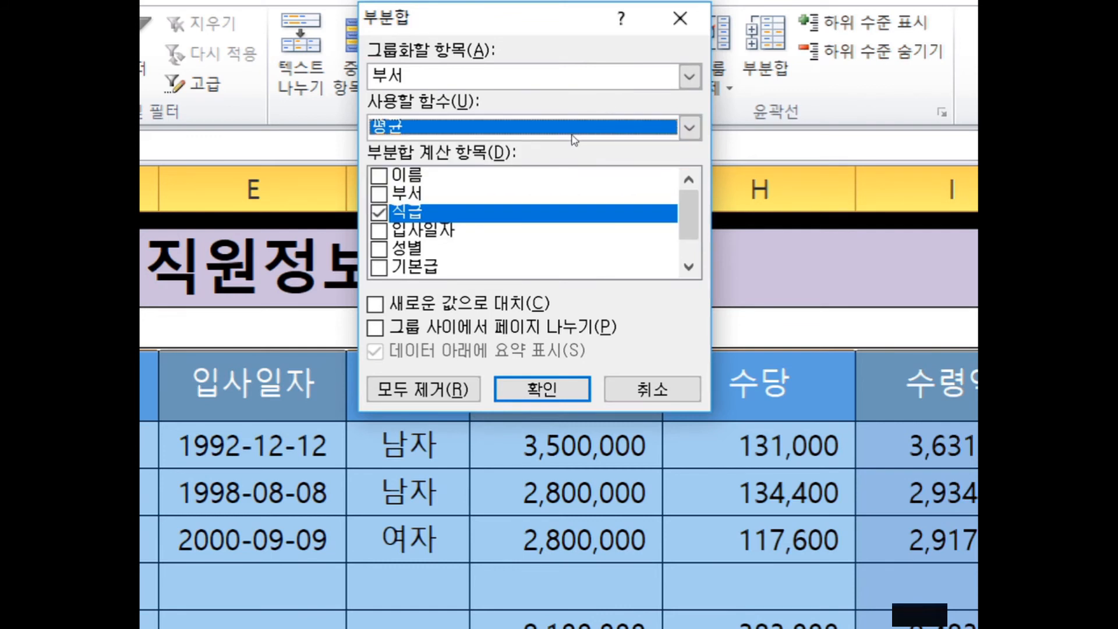
left_click(582, 213)
scroll(573, 136, "down", 1)
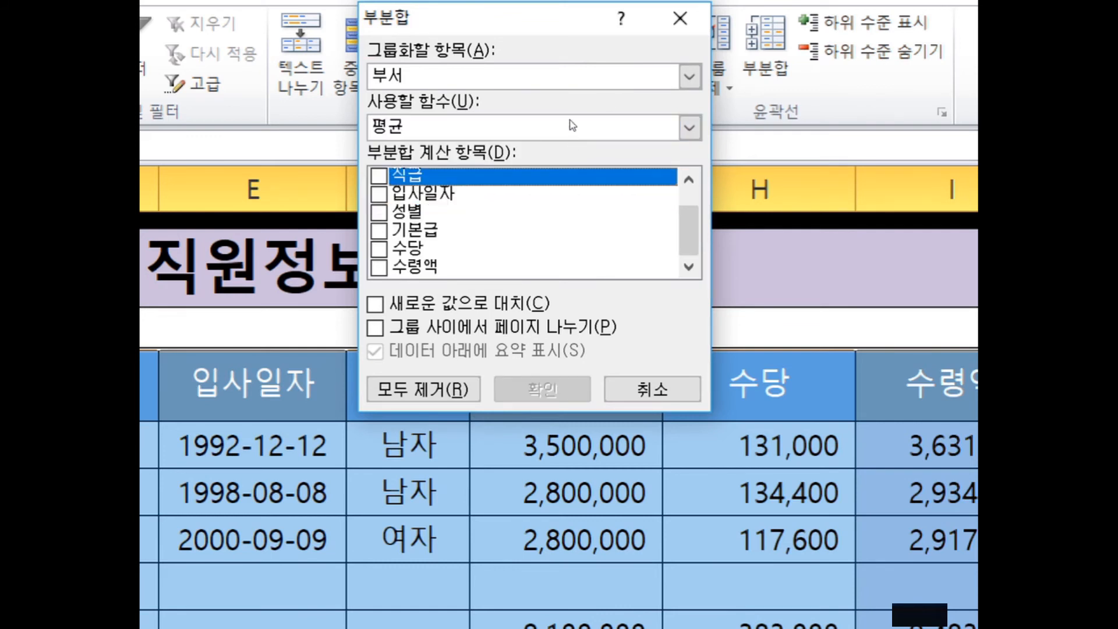
- Include 기본급, 수당 and 수령액 in the 평균 calculation and apply the subtotal alongside the existing ones
key("Down")
key("Down")
key("Down")
key("space")
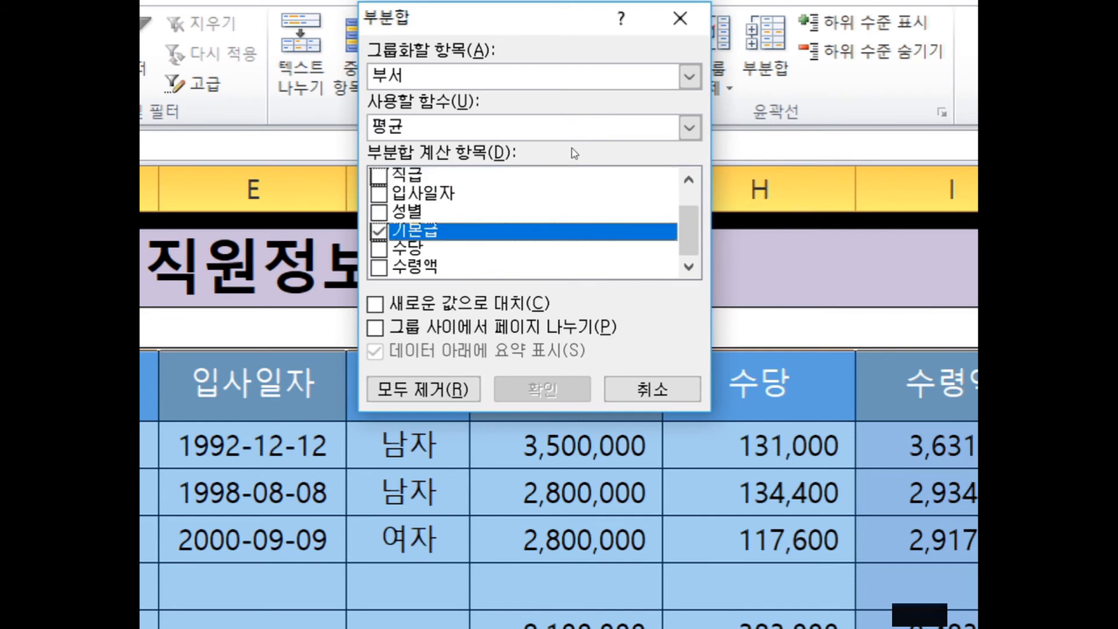
key("Down")
key("space")
key("Down")
key("space")
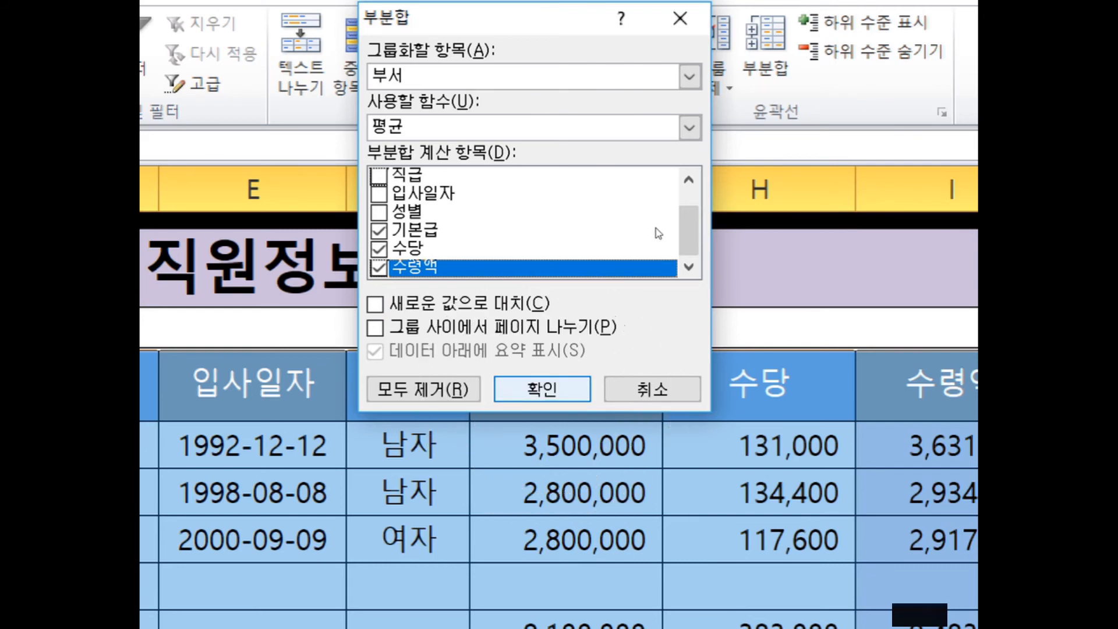
key("Return")
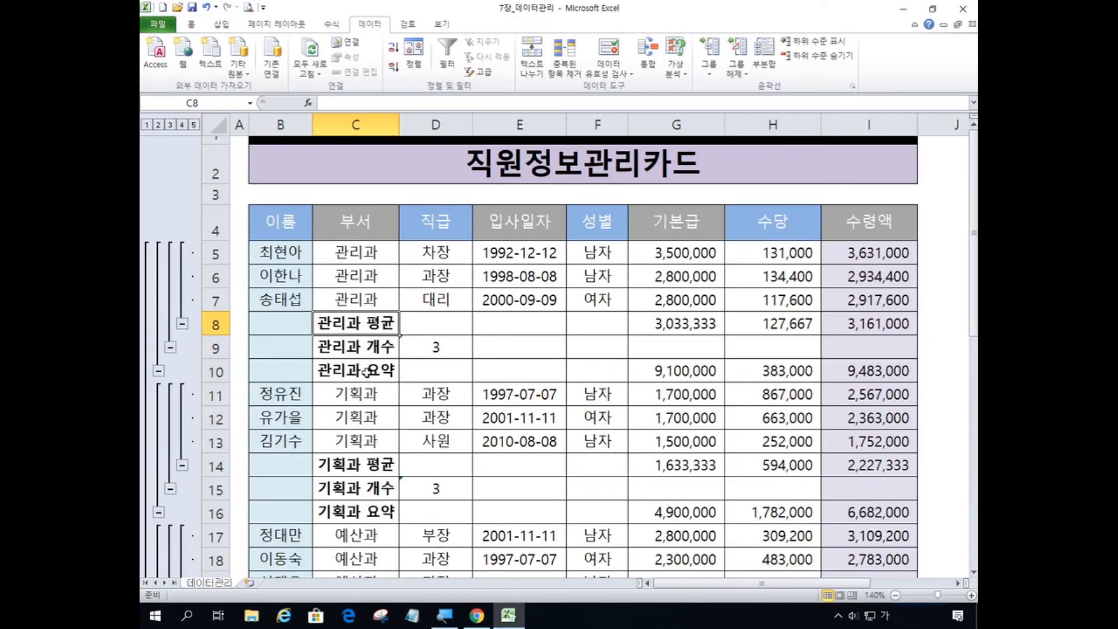
- Compare the 평균, 개수 and 요약 rows of each department and check the overall rows at the end of the table
left_click(365, 372)
left_click(367, 351)
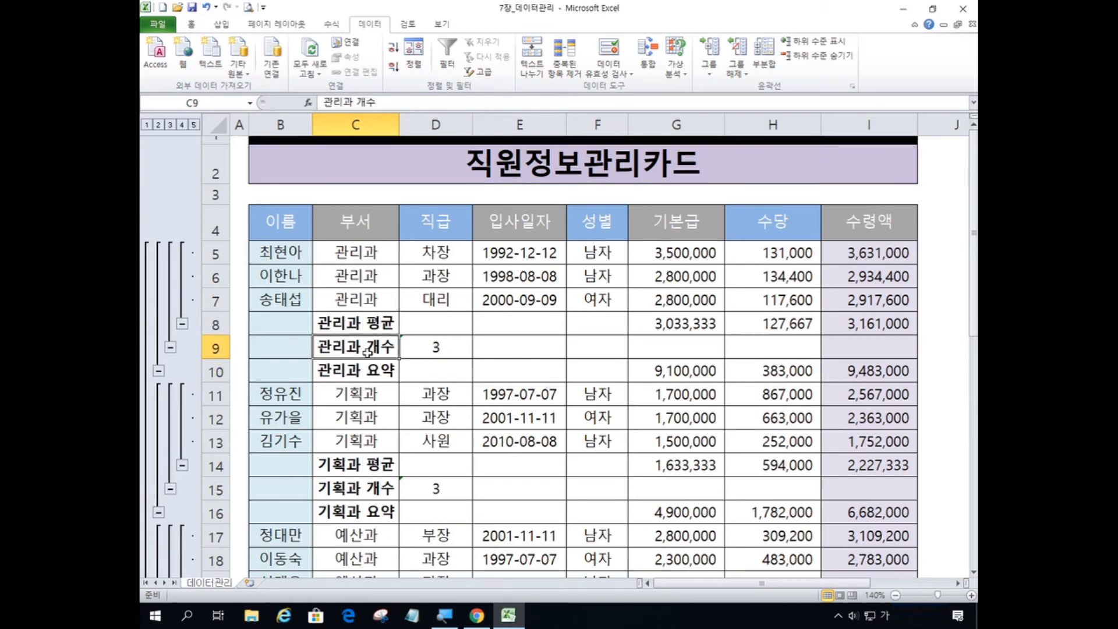
left_click(366, 321)
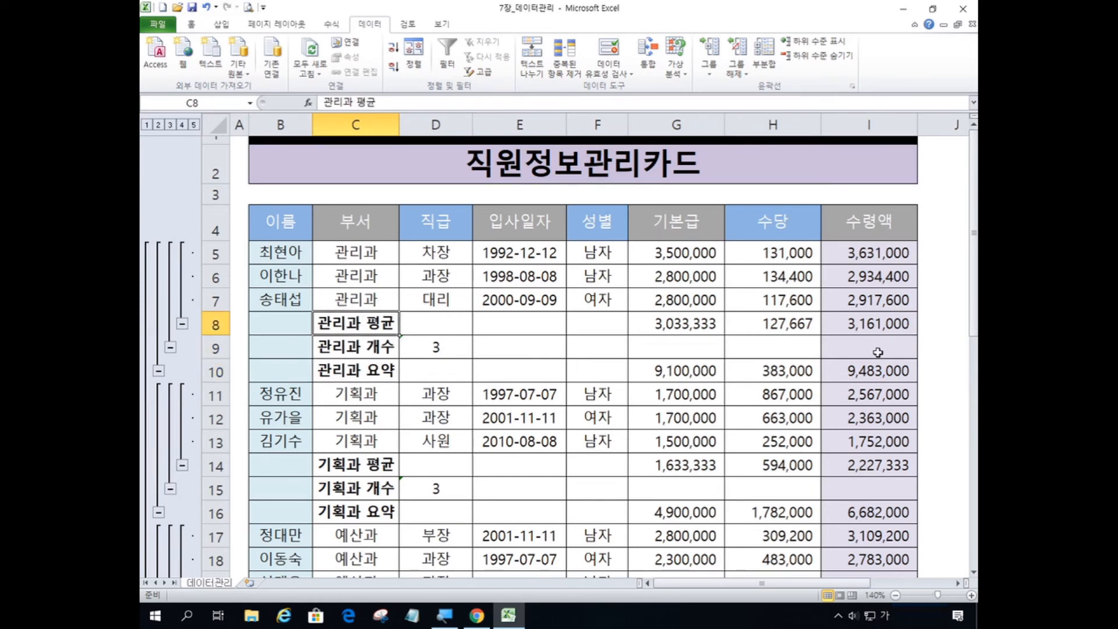
scroll(879, 351, "down", 3)
scroll(882, 349, "down", 4)
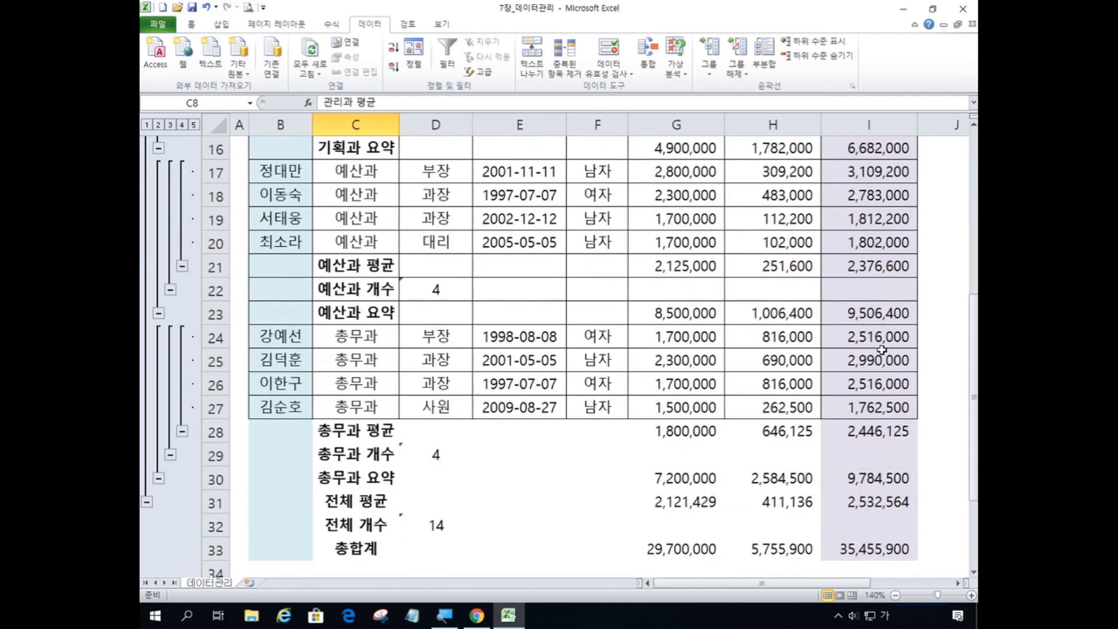
scroll(882, 350, "up", 3)
scroll(882, 350, "up", 3)
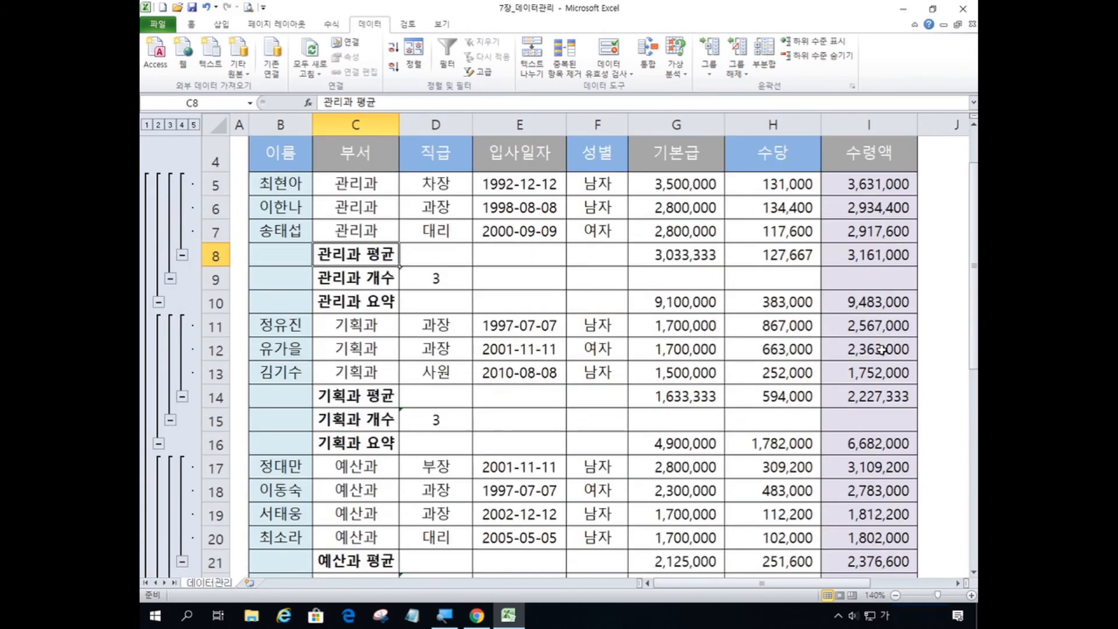
scroll(881, 349, "up", 1)
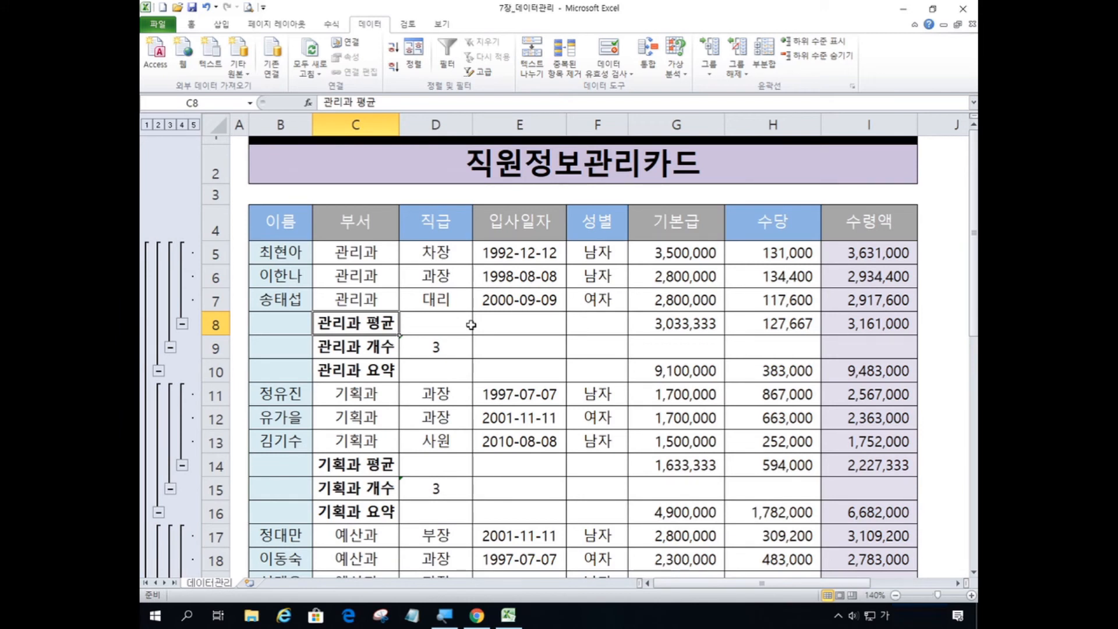
- Remove all subtotals from the employee table
left_click(769, 51)
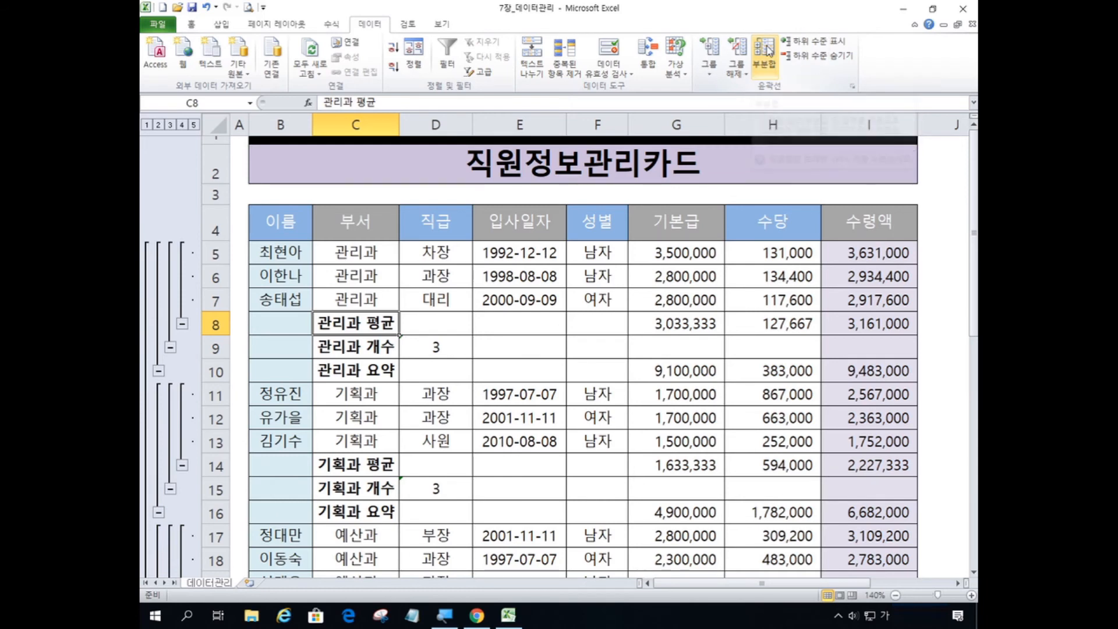
left_click(767, 51)
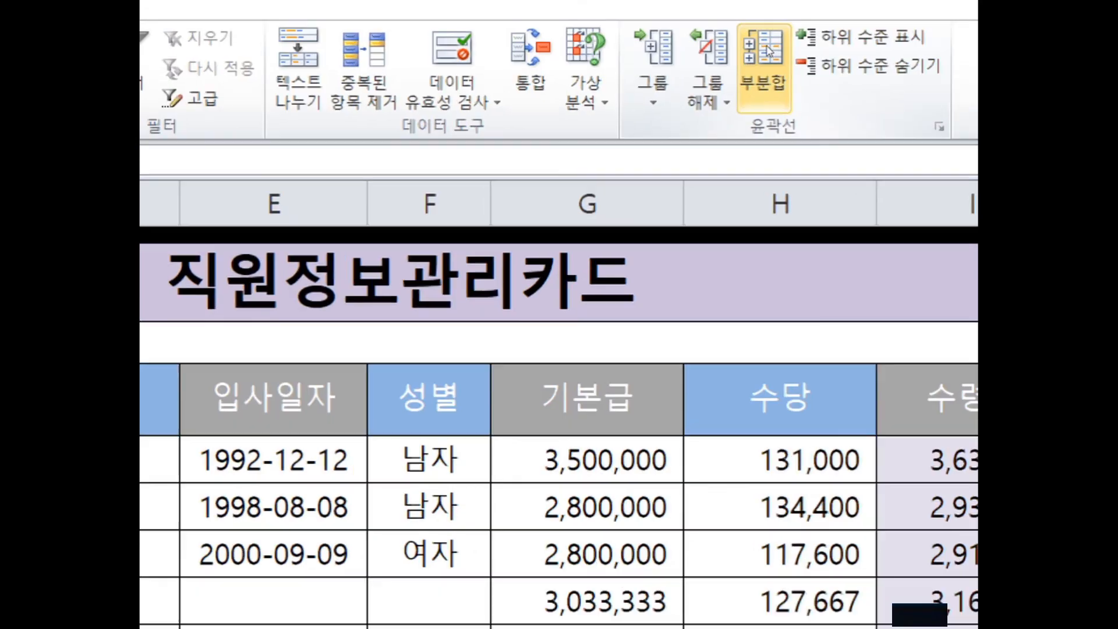
left_click(768, 51)
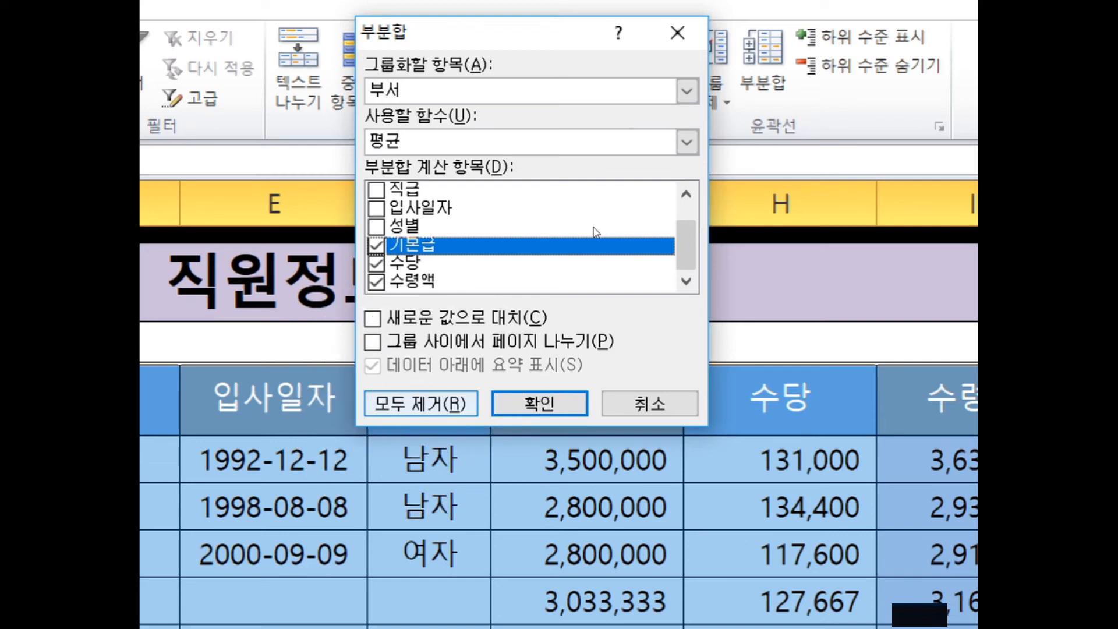
key("alt+r")
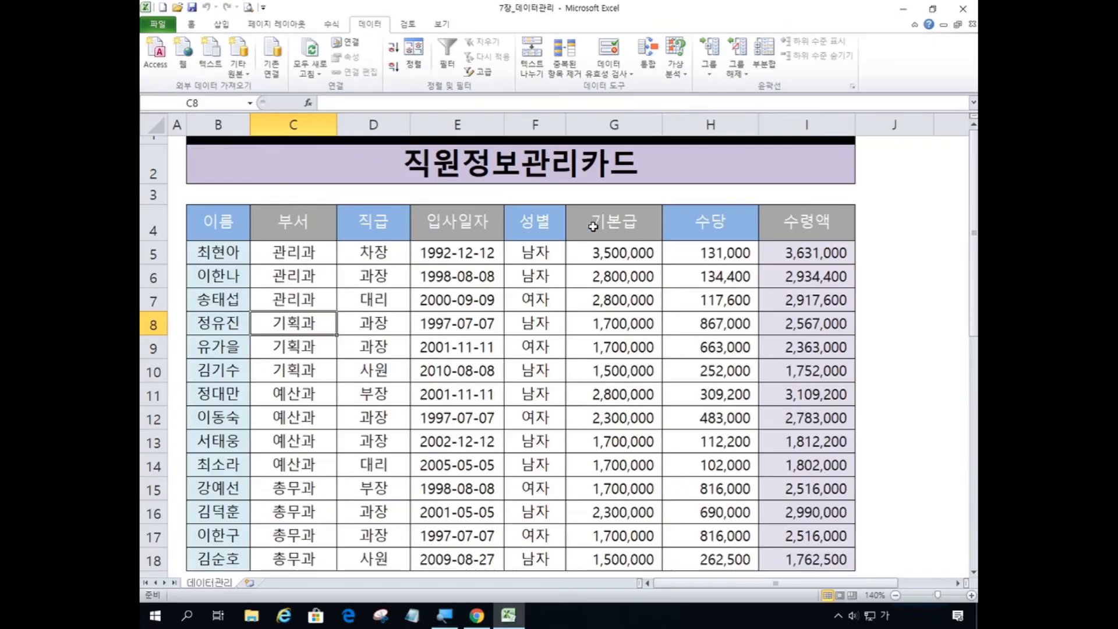
- Open the practice workbook 7장_실습
left_click(323, 608)
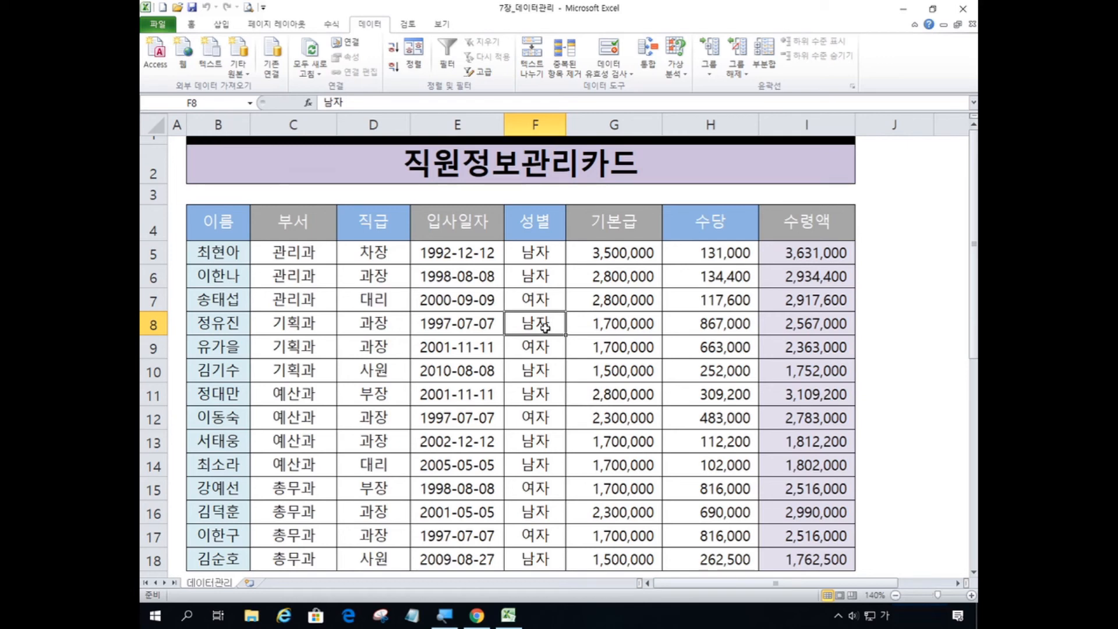
left_click(157, 26)
left_click(168, 82)
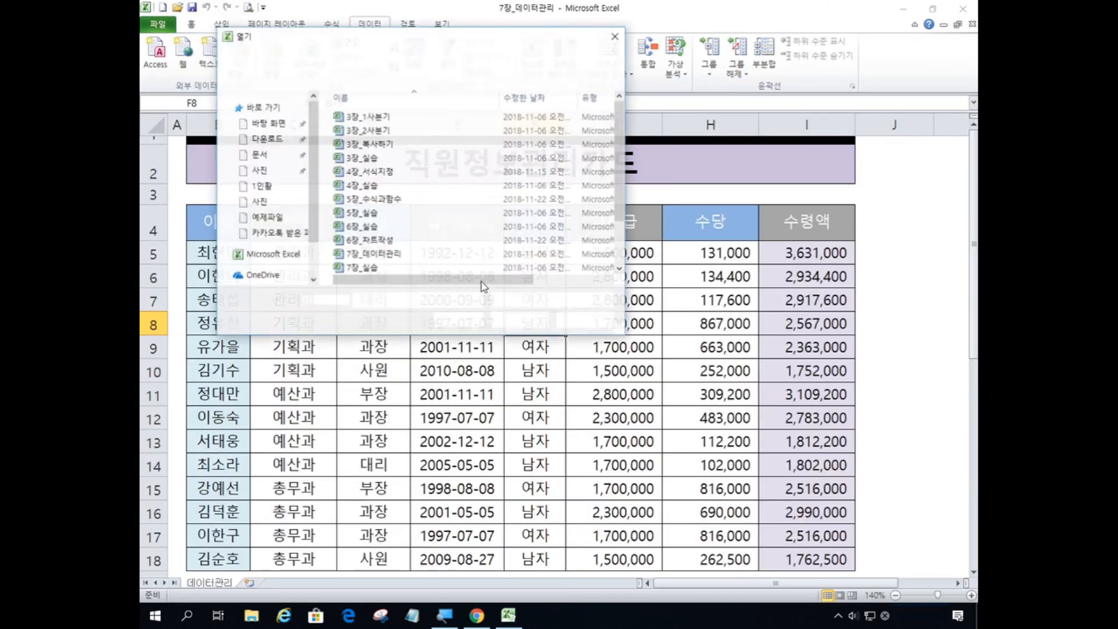
double_click(378, 269)
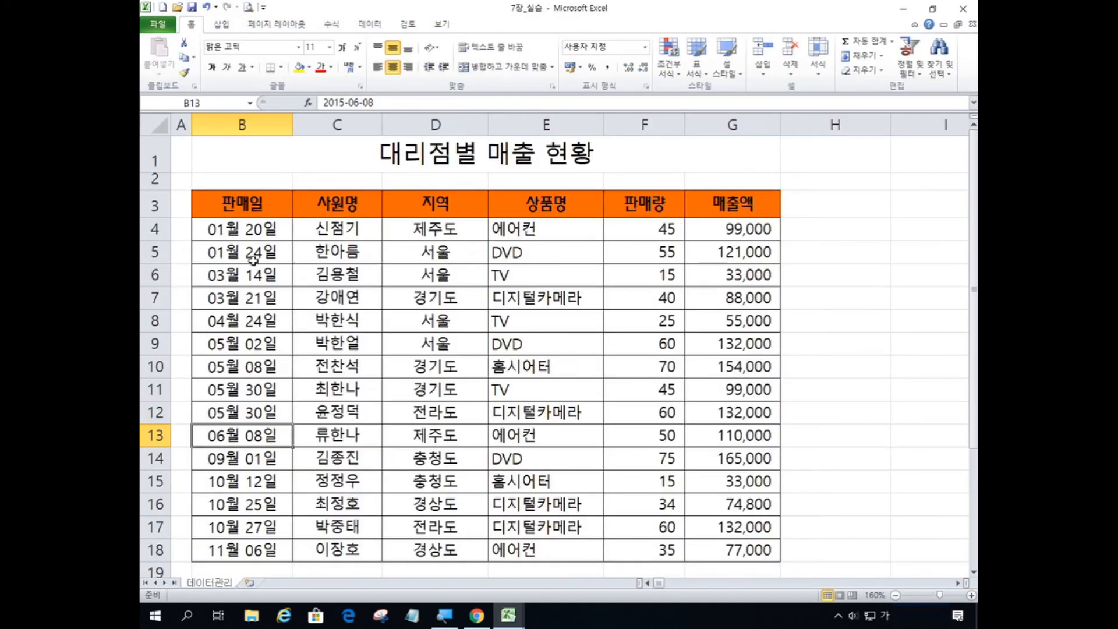
- Sort the 대리점별 매출 현황 table in ascending order by 사원명
left_click(313, 206)
key("ctrl")
key("ctrl")
key("ctrl")
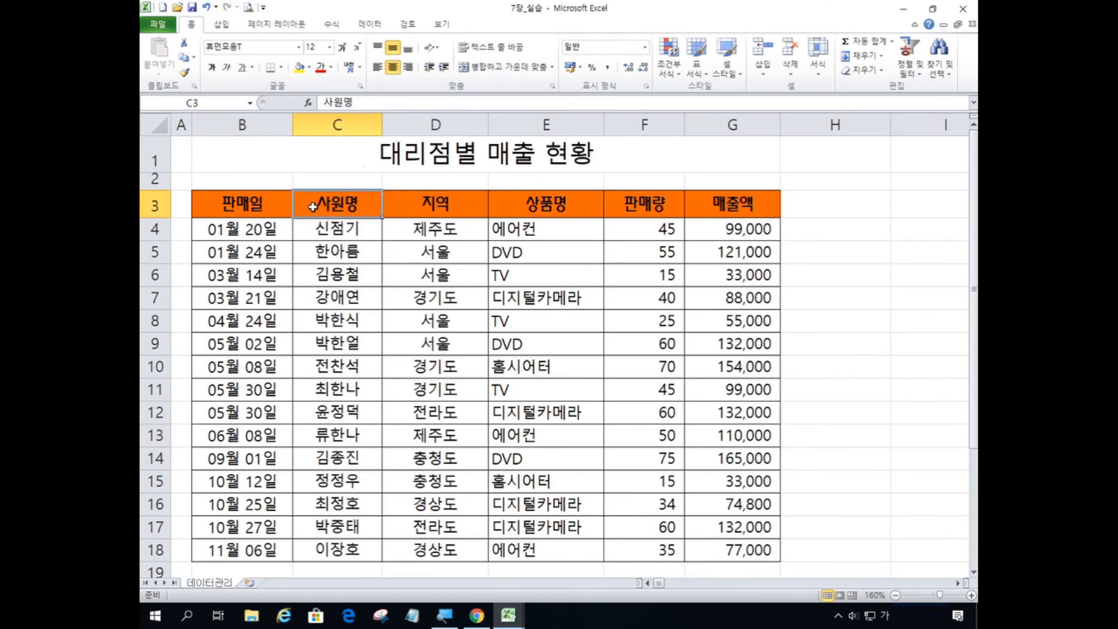
key("ctrl")
key("ctrl")
key("ctrl")
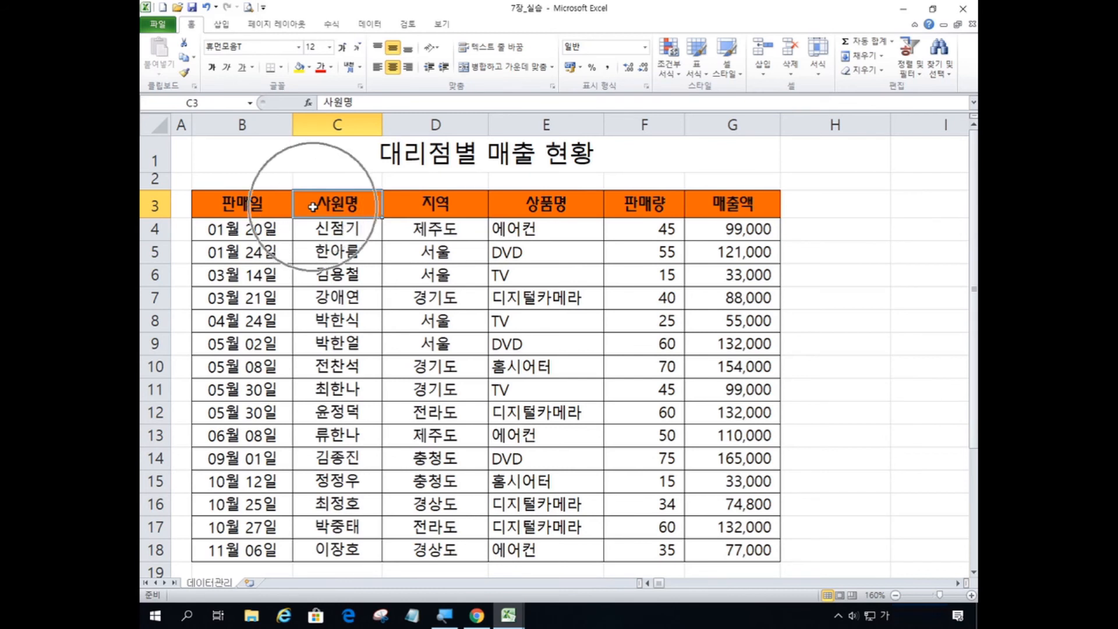
left_click(370, 24)
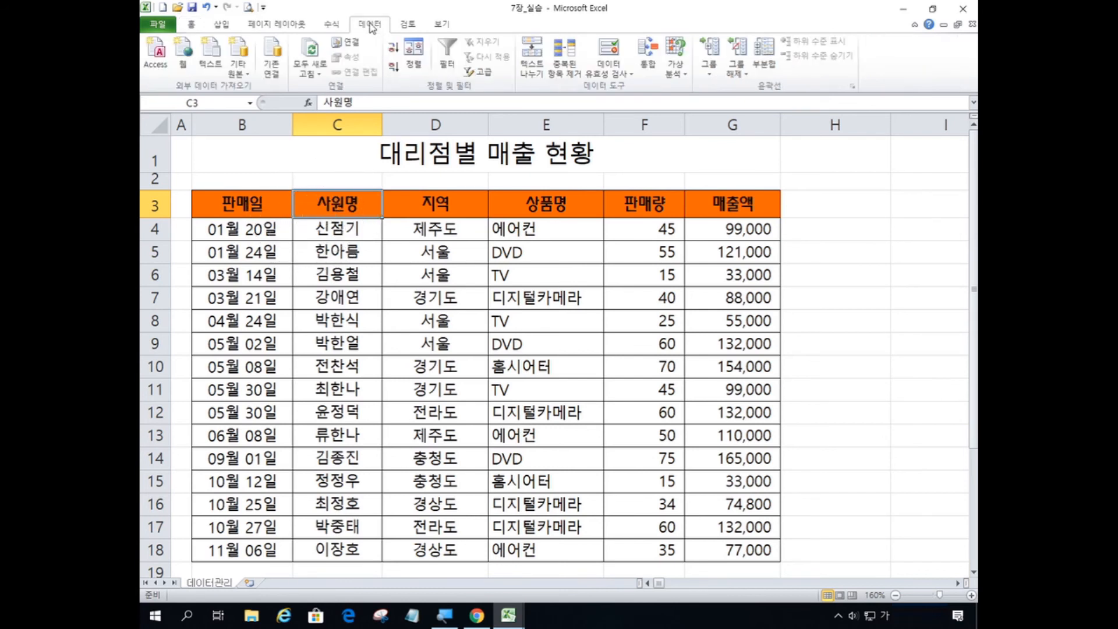
key("ctrl")
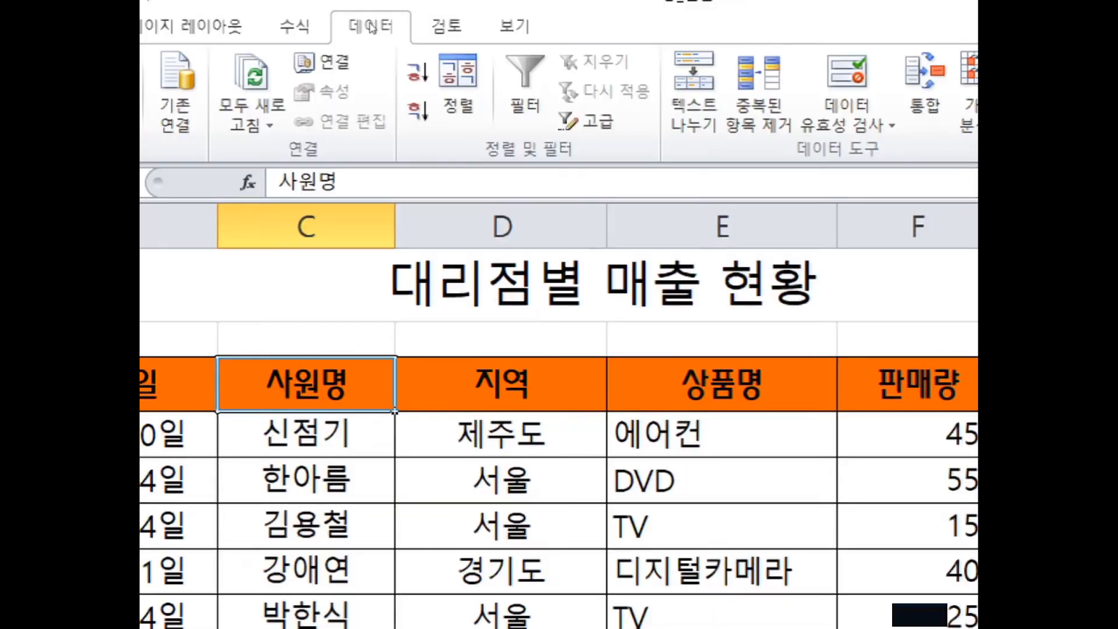
key("ctrl")
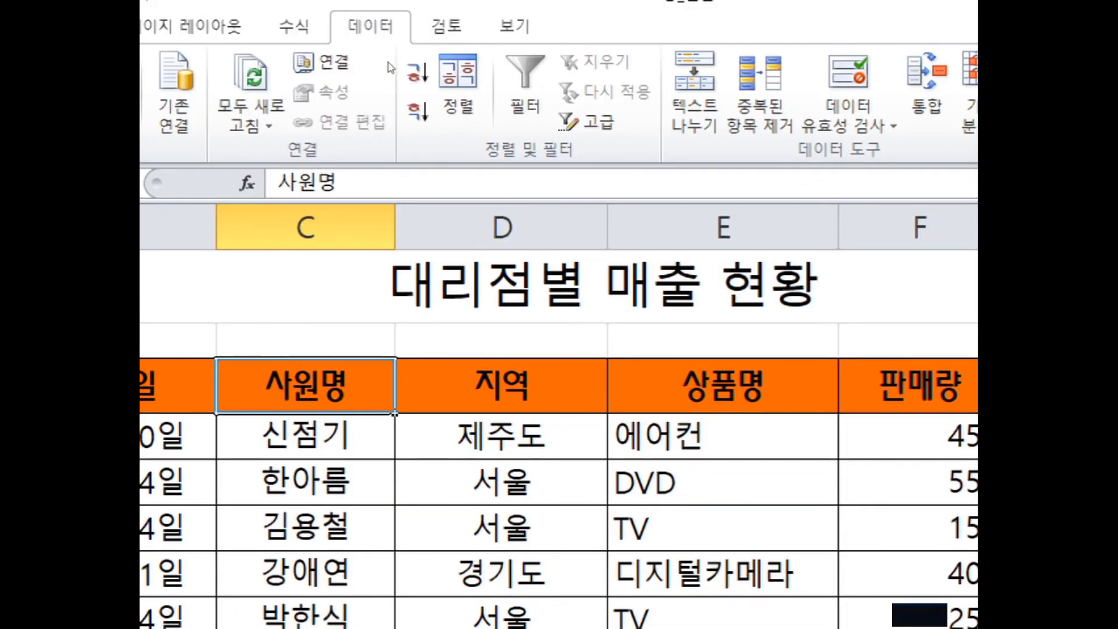
key("ctrl")
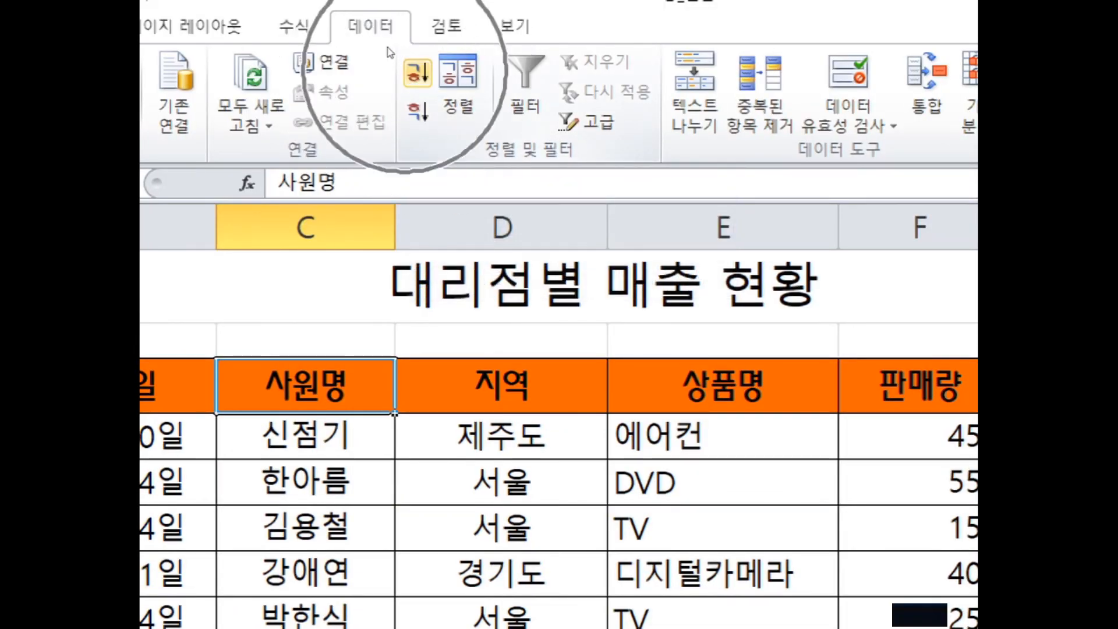
key("ctrl")
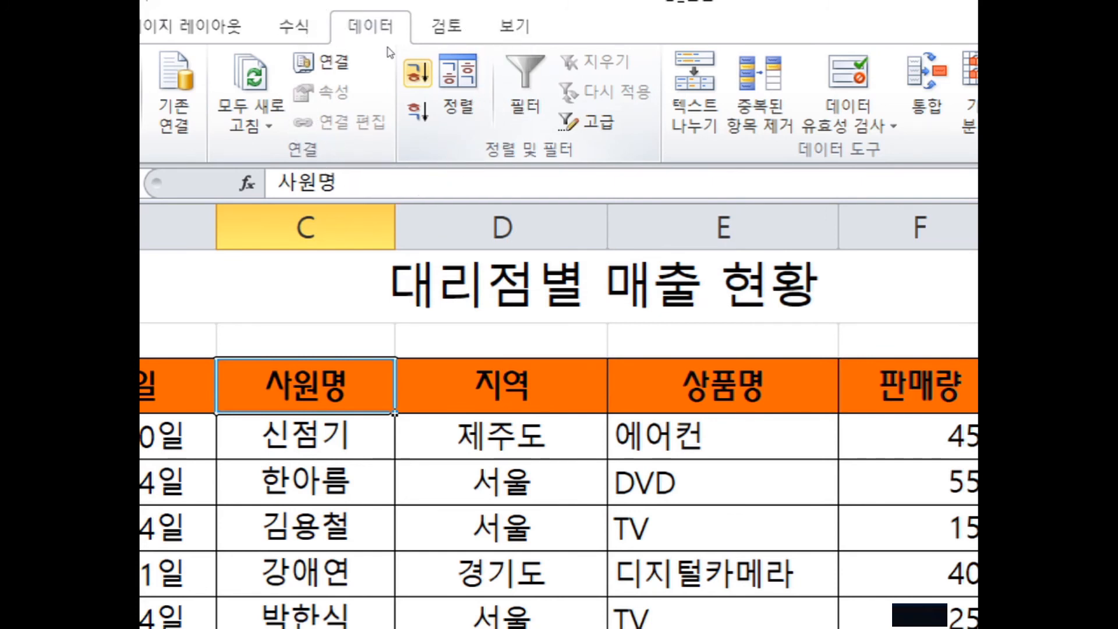
left_click(417, 72)
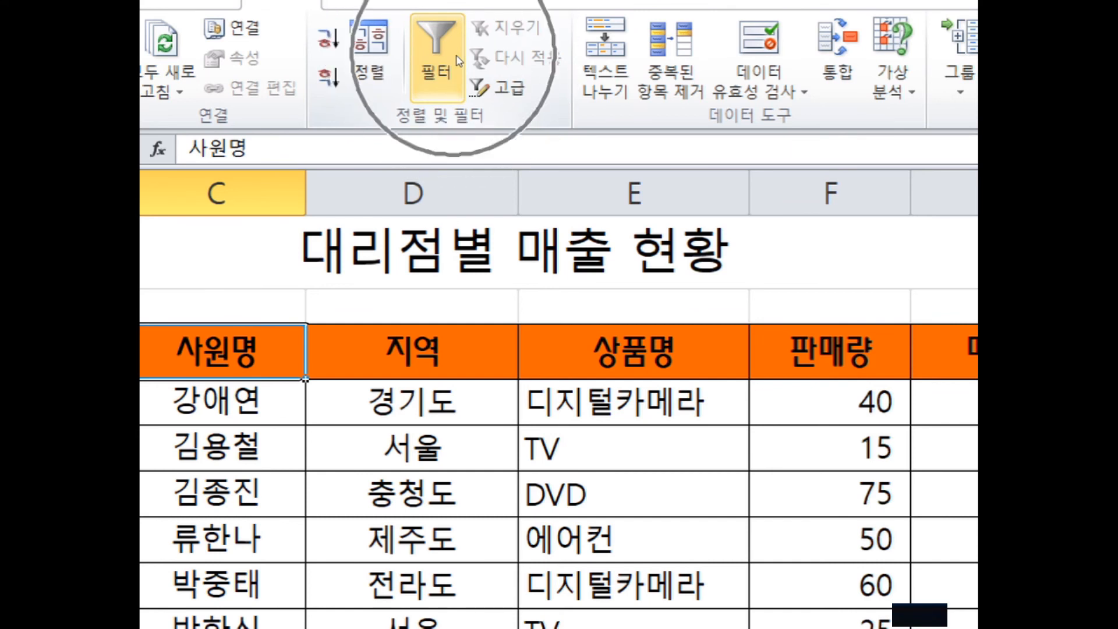
- Turn on filtering for the sales table and show only rows whose 매출액 is greater than or equal to 100000
left_click(458, 61)
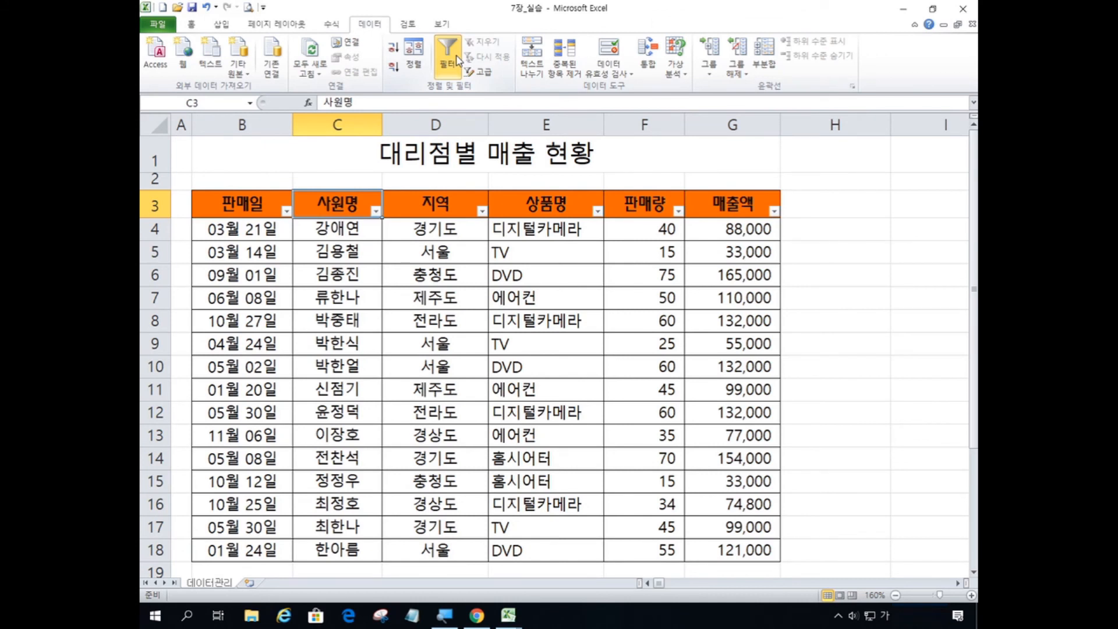
left_click(775, 211)
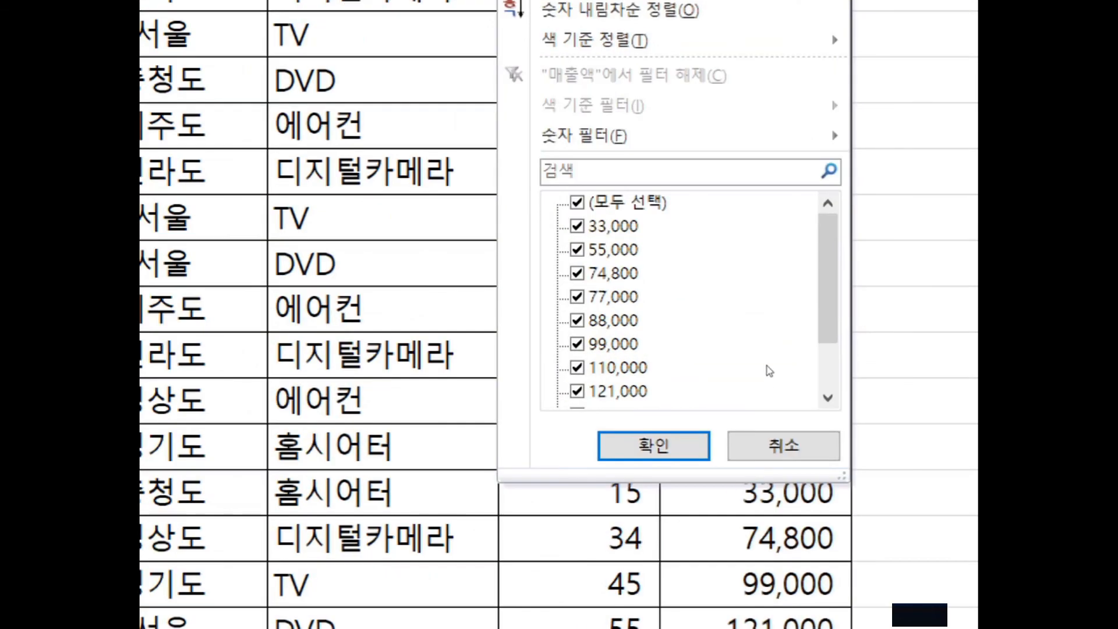
key("f")
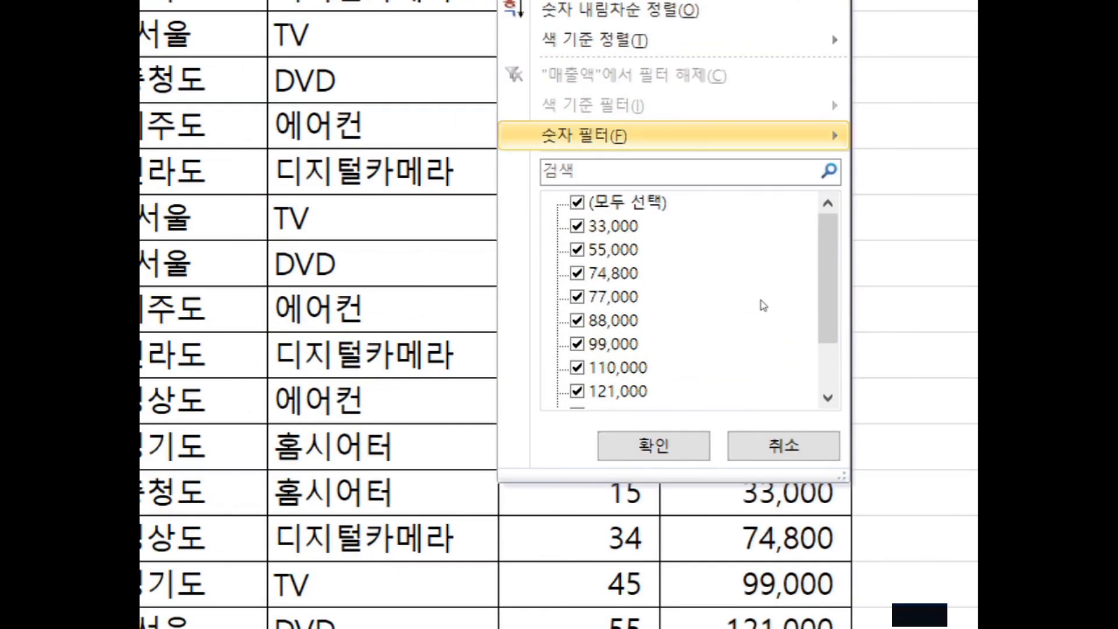
key("Down")
key("Down")
key("Down")
key("Down")
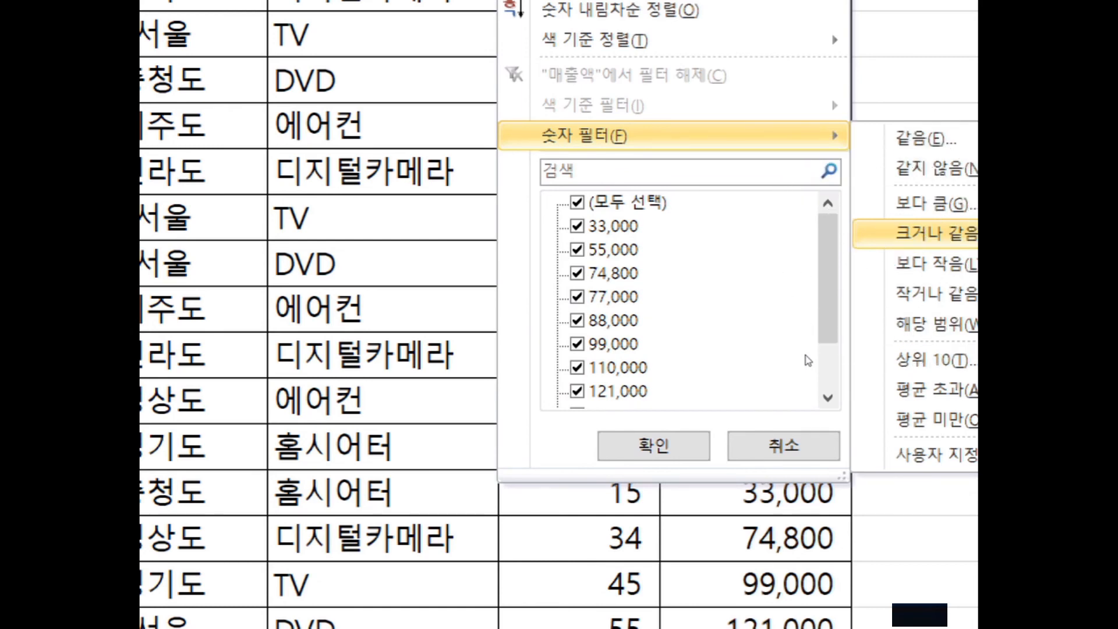
key("Return")
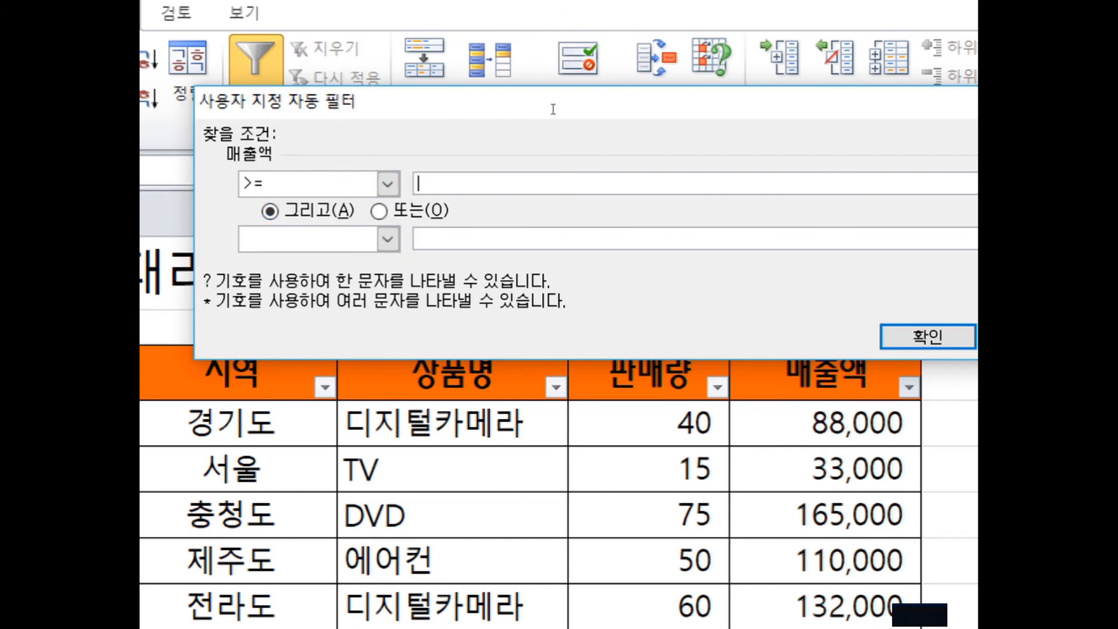
type("100000")
key("Return")
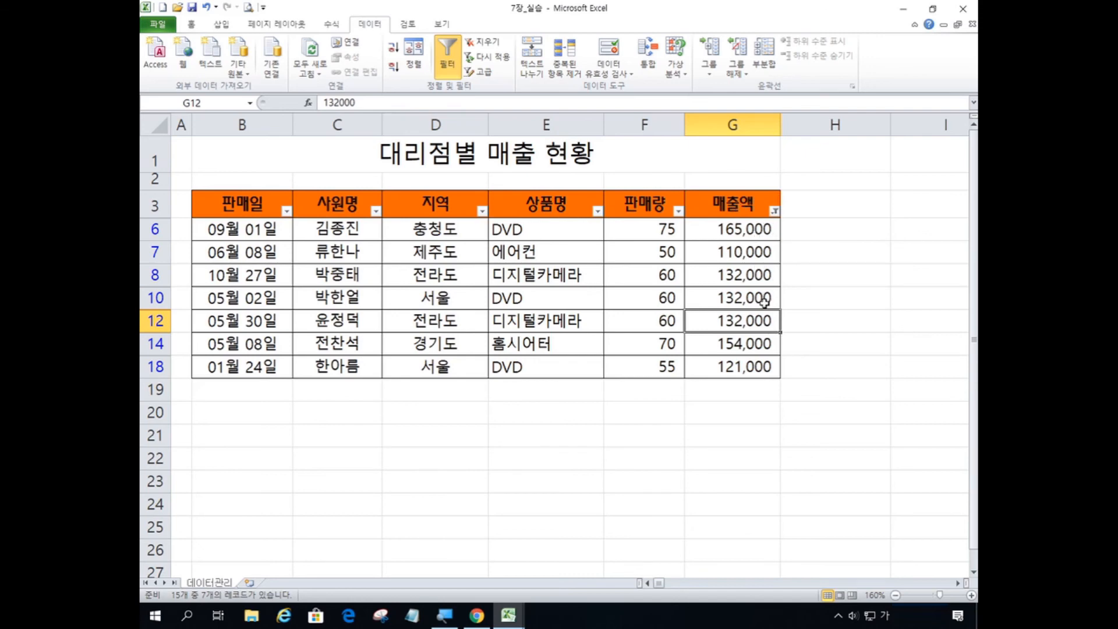
scroll(762, 371, "down", 2)
scroll(762, 370, "up", 2)
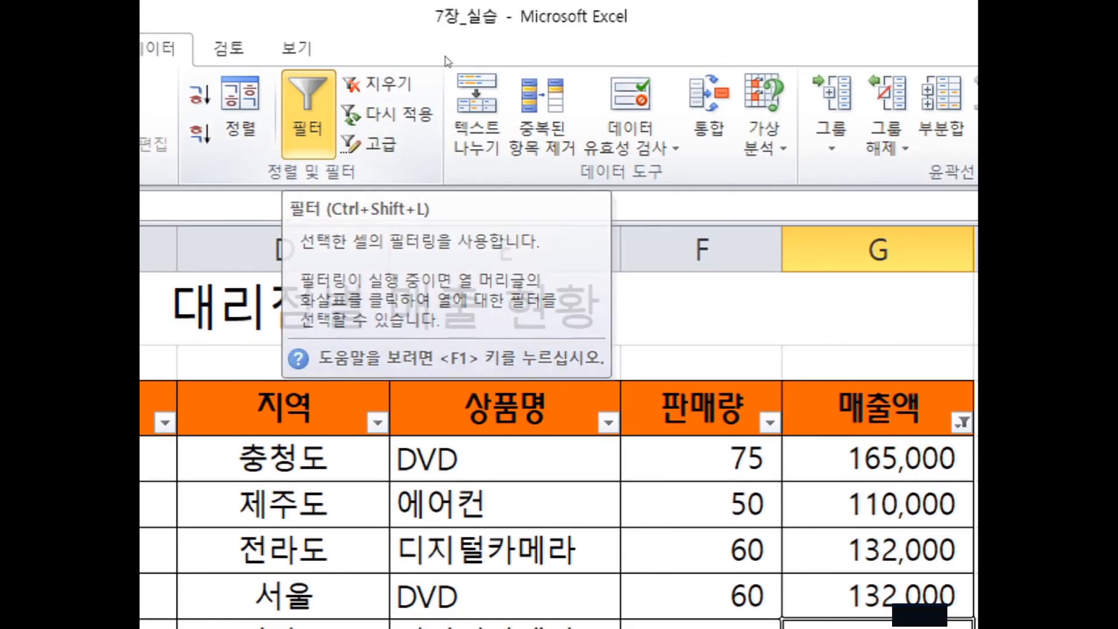
- Turn off filtering on the sales table and look through the full list of rows
left_click(307, 111)
scroll(580, 239, "down", 3)
scroll(580, 240, "down", 3)
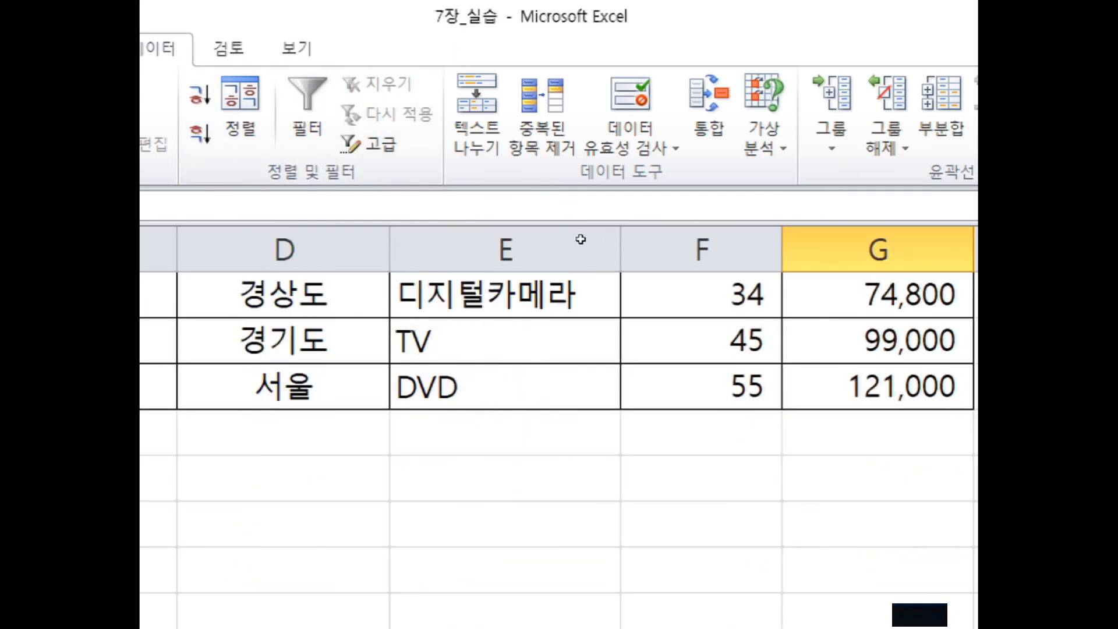
scroll(579, 243, "up", 5)
scroll(598, 211, "up", 2)
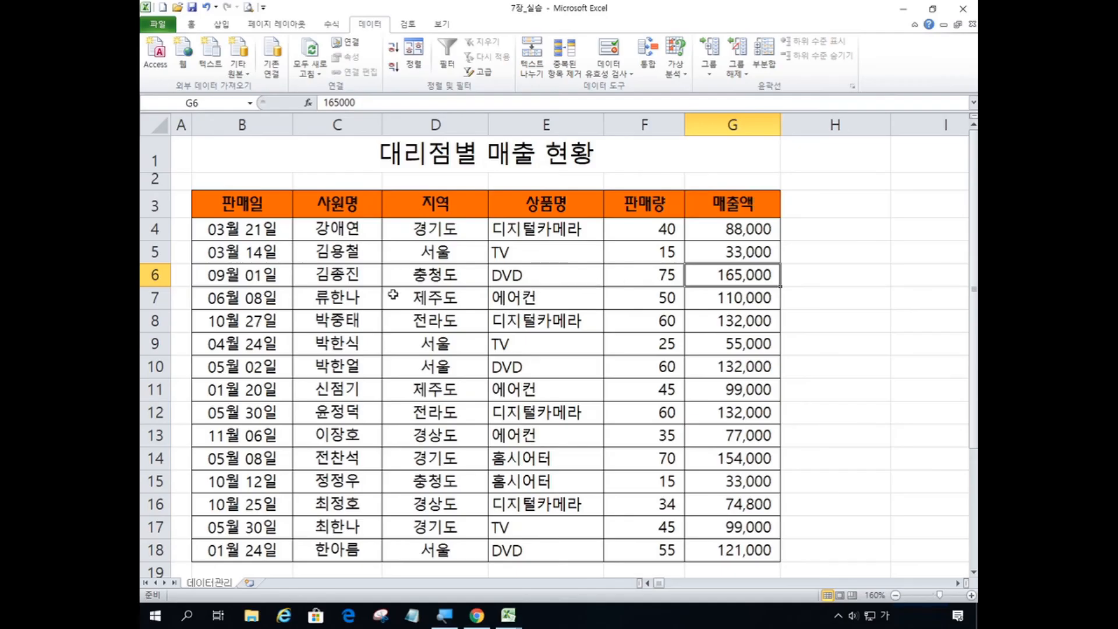
- Start a custom sort of the 대리점별 매출 현황 table and choose 지역 as the sort column
left_click(464, 210)
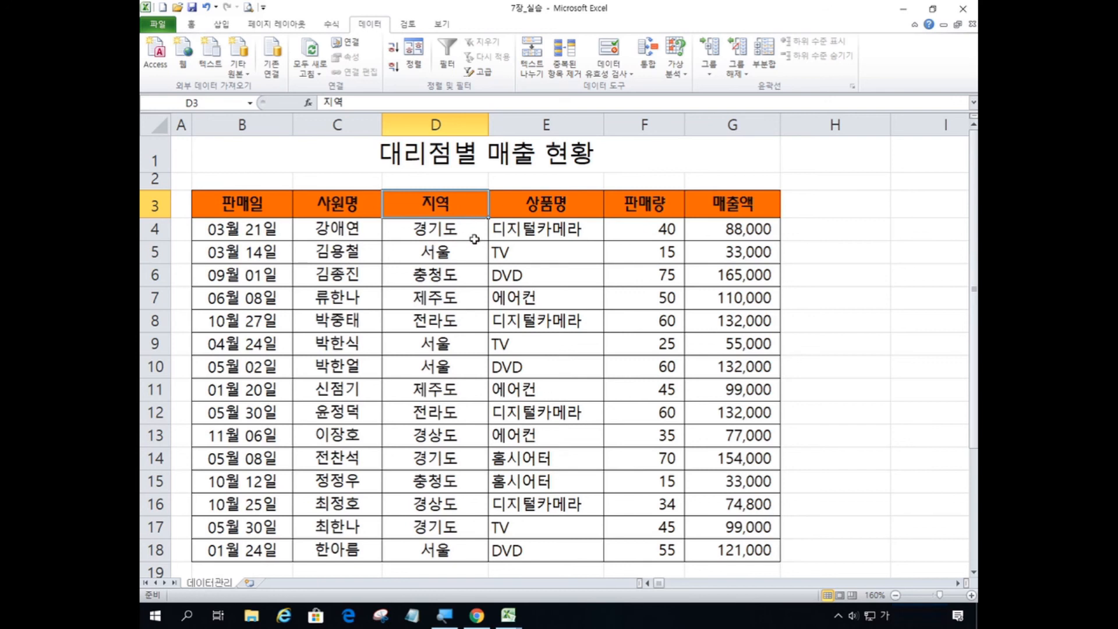
key("ctrl")
key("ctrl")
key("ctrl")
key("ctrl")
key("ctrl")
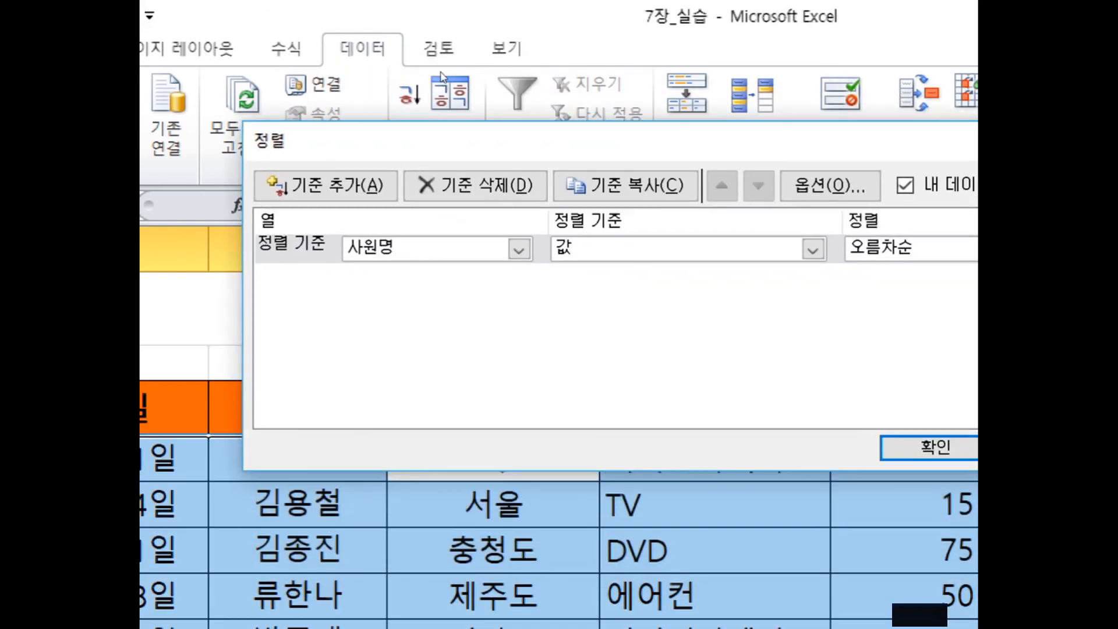
key("alt+Down")
key("Down")
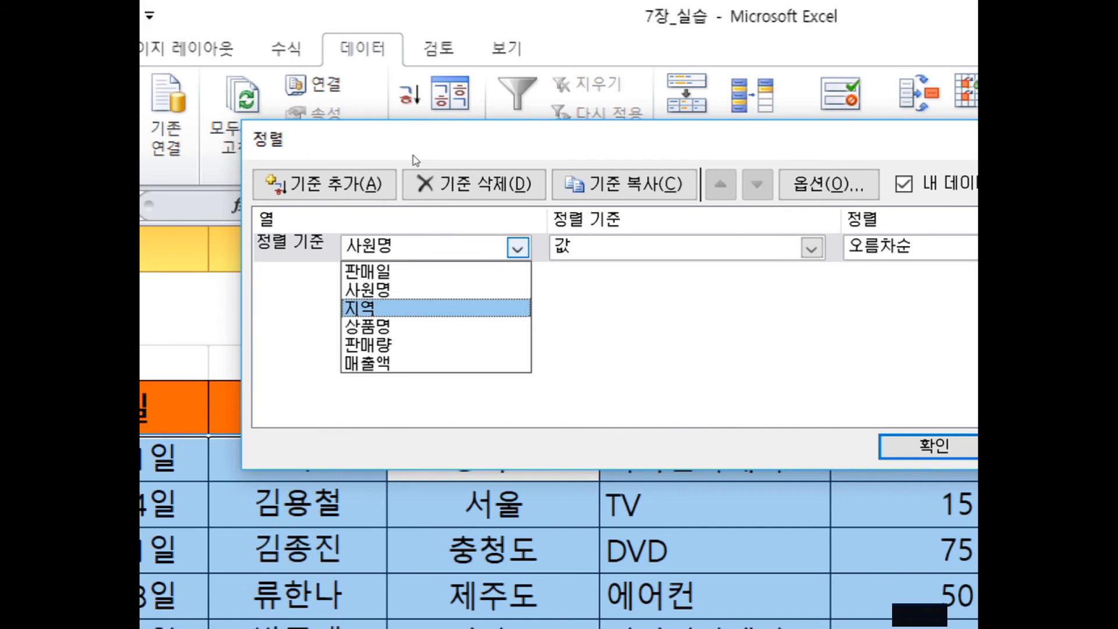
key("Return")
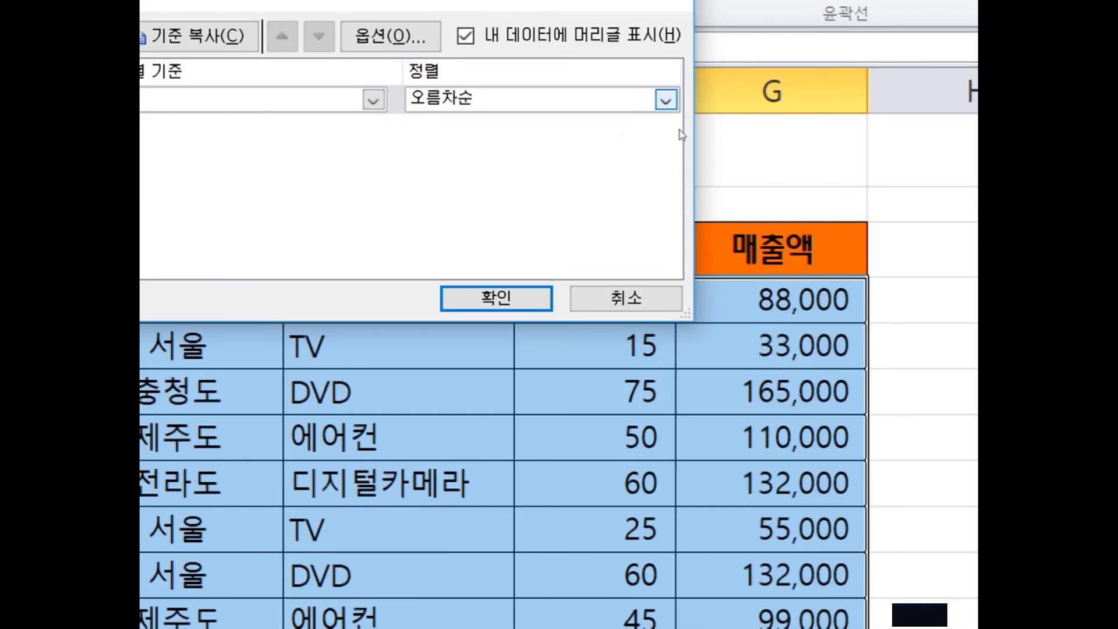
- Create the custom list 서울, 경기도, 충청도, 전라도, 경상도, 제주도 and sort the table by 지역 in that order
left_click(666, 99)
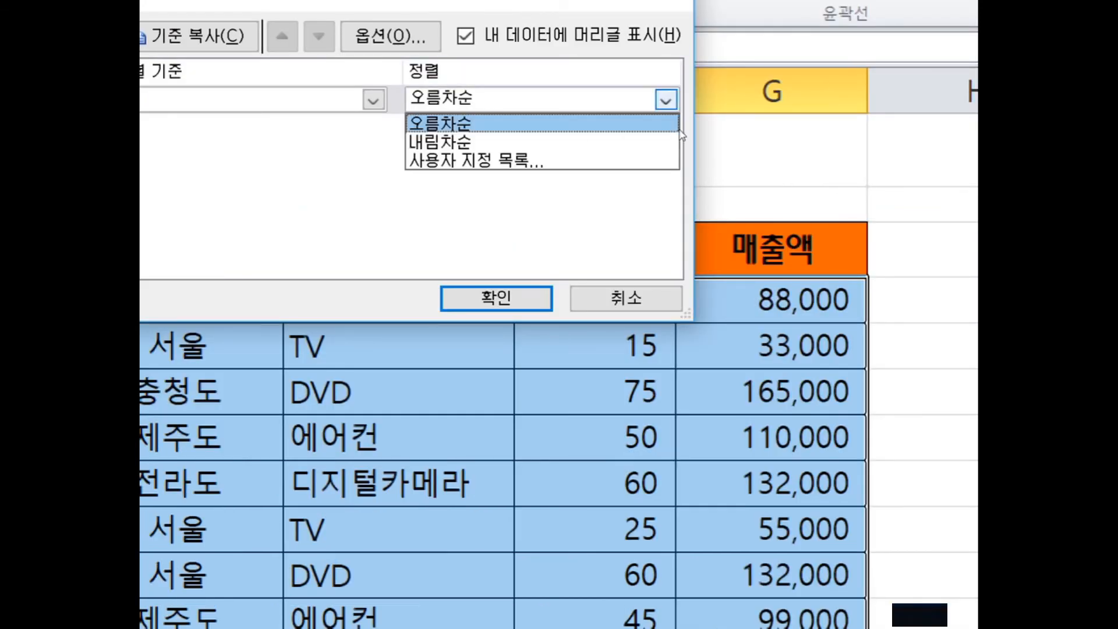
left_click(634, 161)
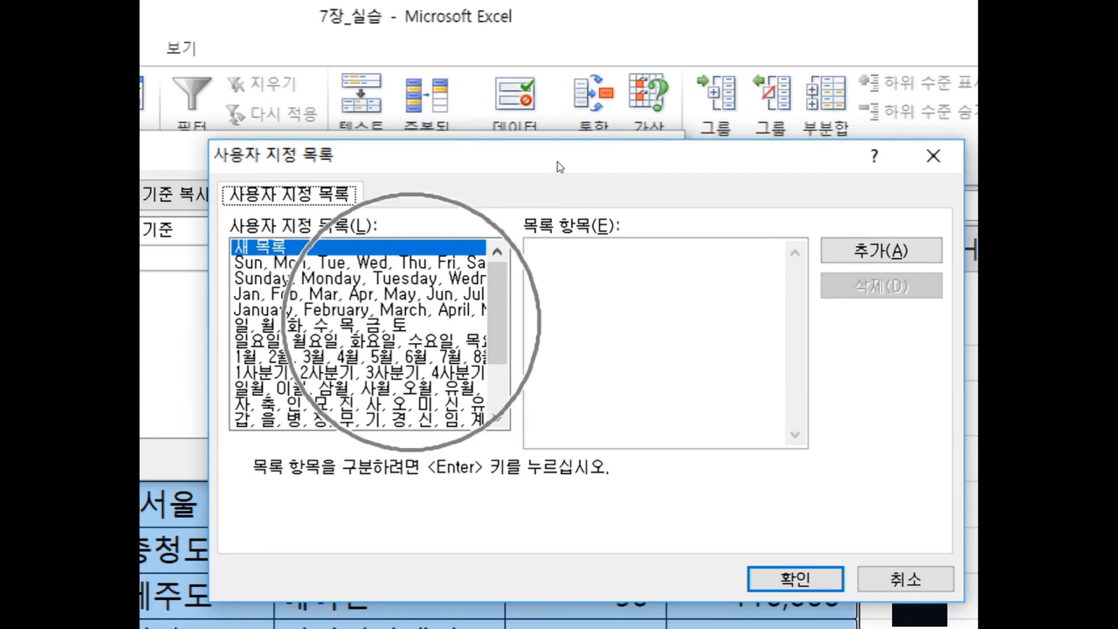
left_click(646, 314)
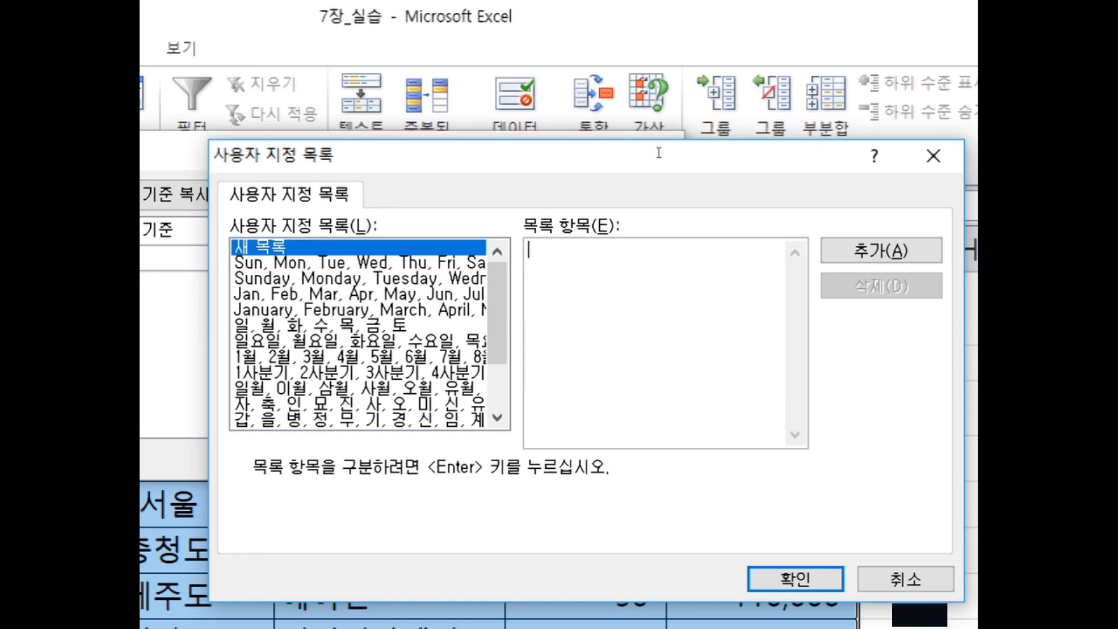
type("서울 경기도 충청도 전라도 경상도 제주도")
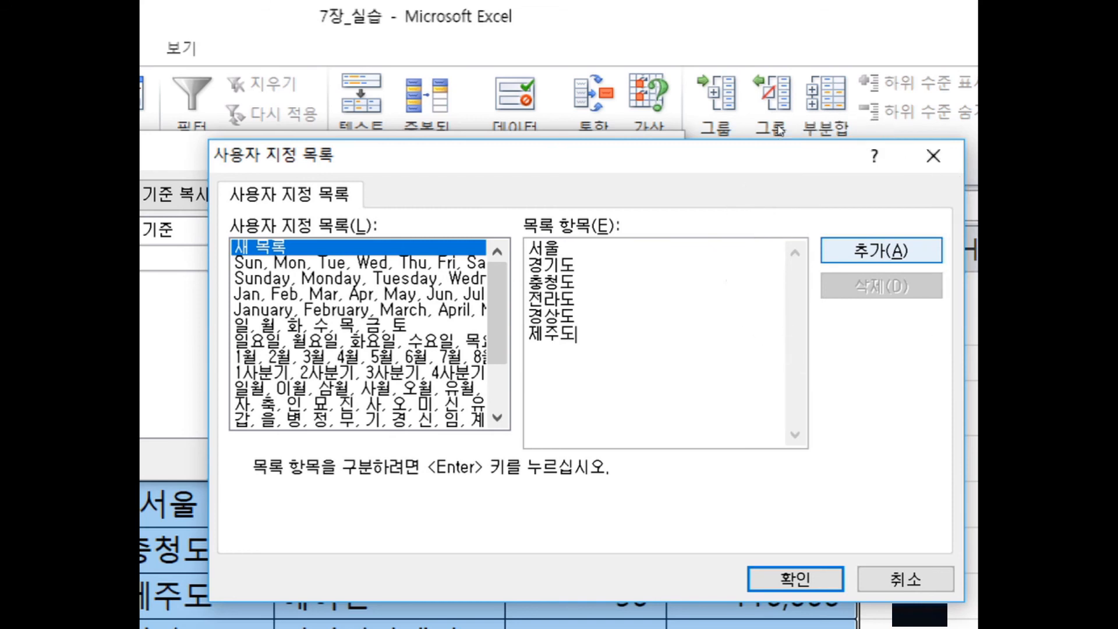
left_click(881, 250)
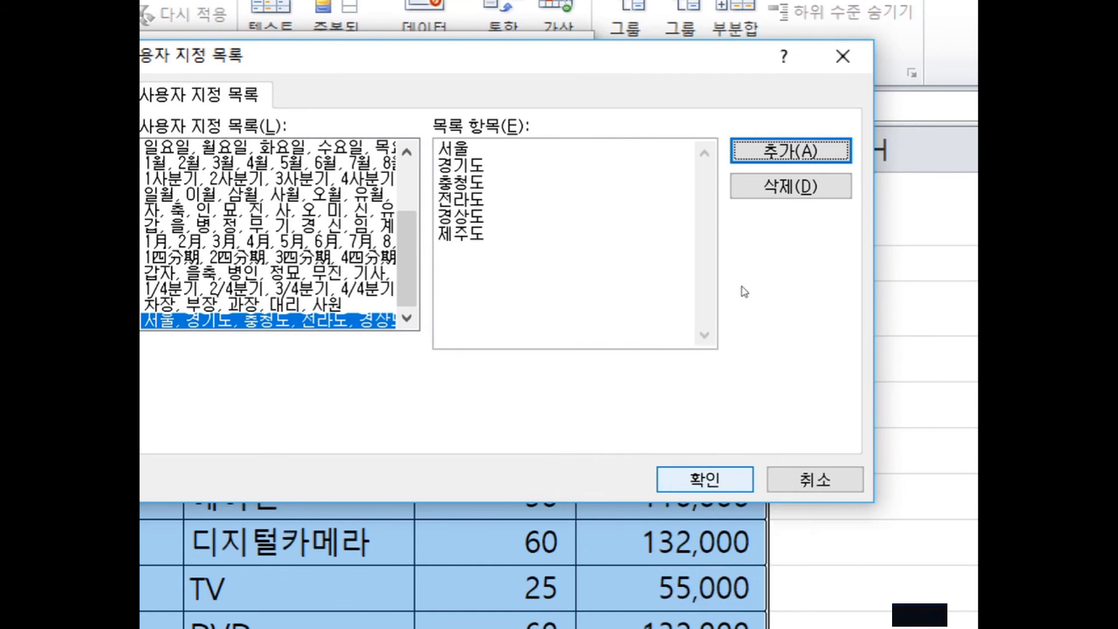
key("Return")
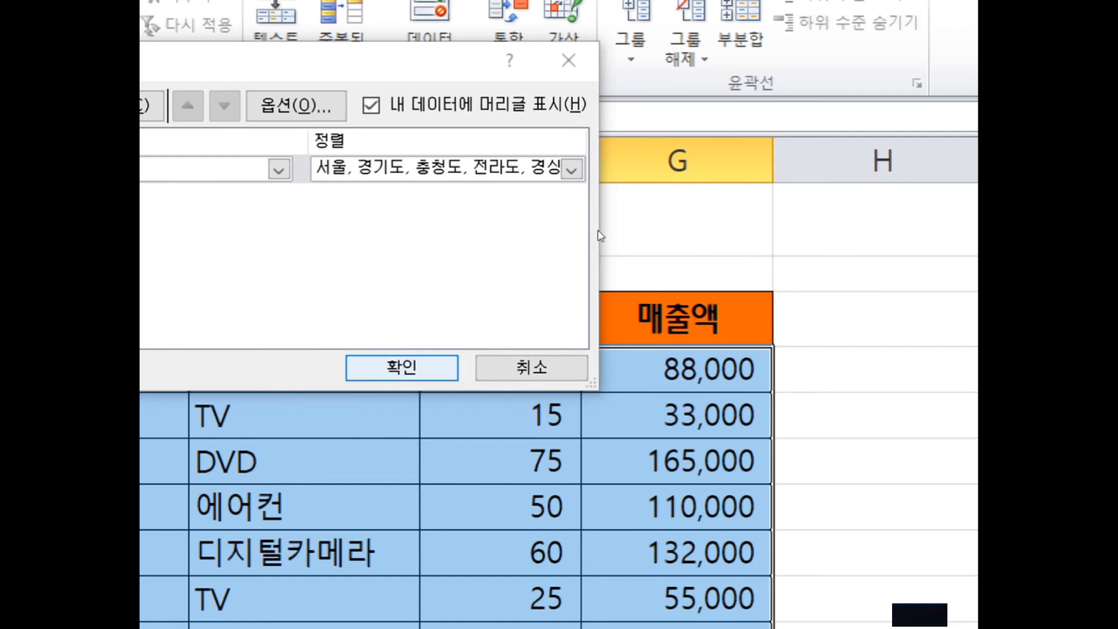
key("Return")
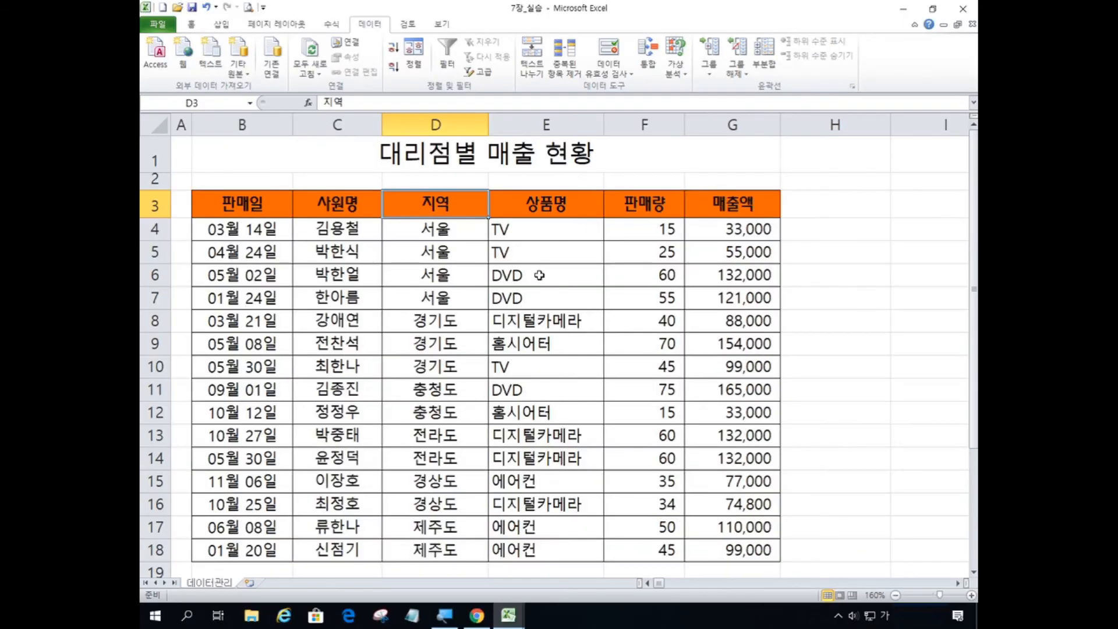
left_click(169, 363)
left_click_drag(457, 225, 451, 294)
left_click_drag(444, 523, 442, 547)
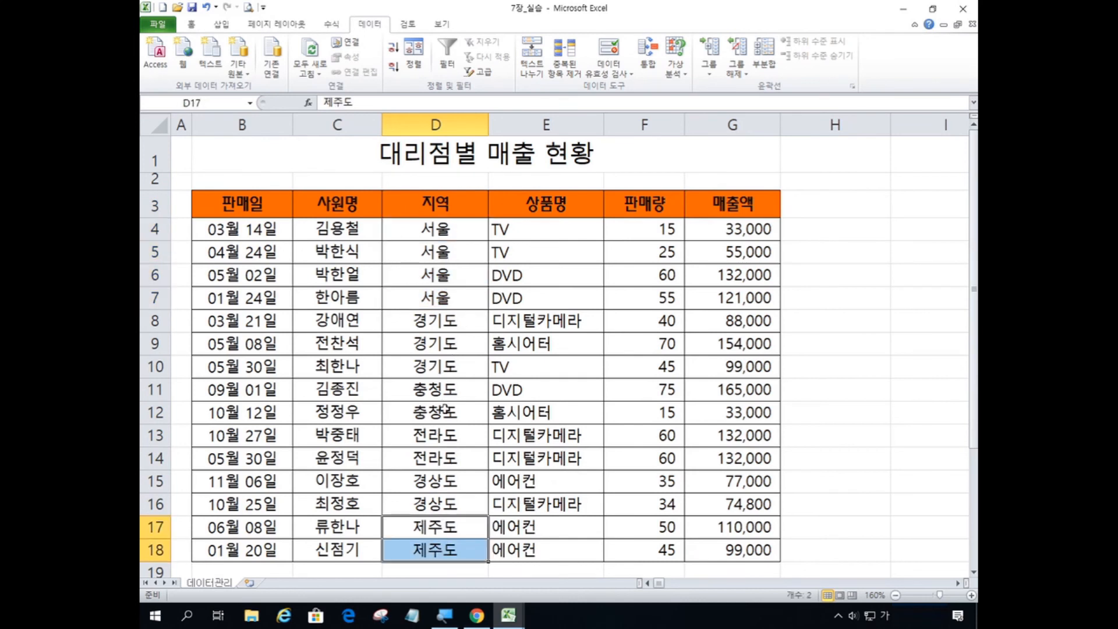
left_click(455, 358)
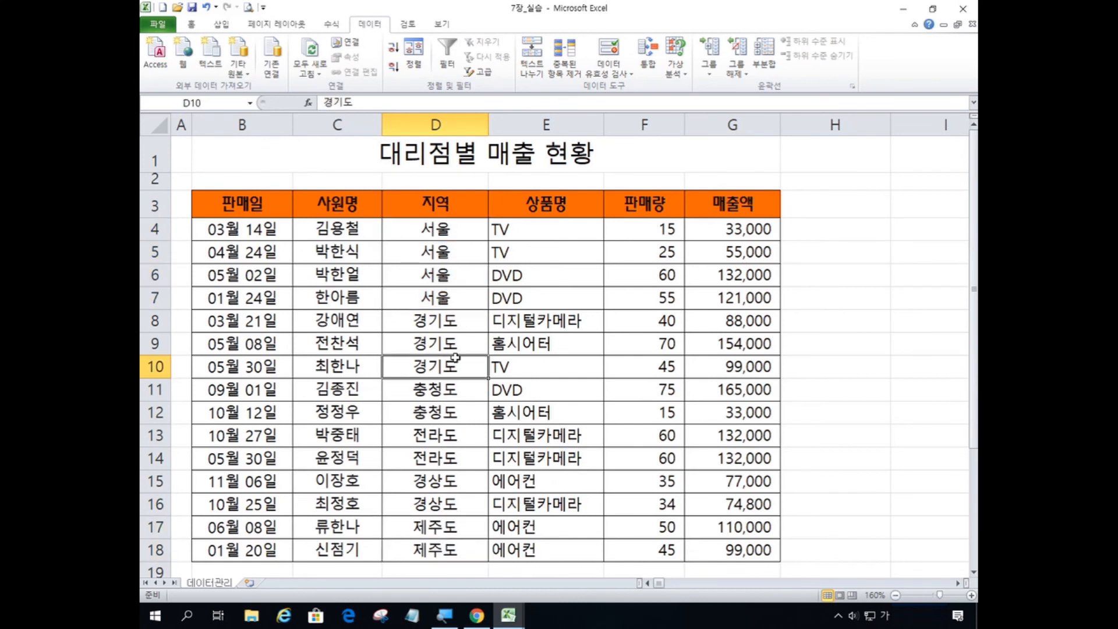